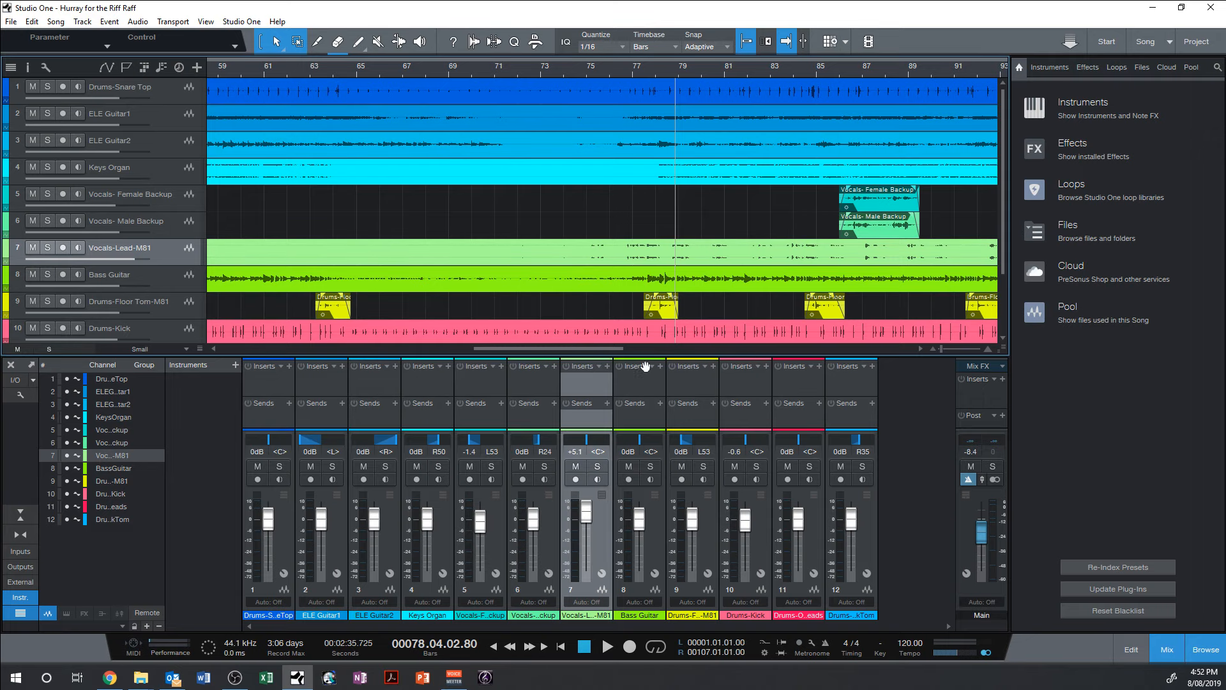
Step: Hide the mixer and group the drum tracks below Bass Guitar in the order Snare Top, Overheads, Rack Tom, Floor Tom, Kick
{"action": "left_click_drag", "start_coordinate": [557, 350], "coordinate": [282, 347]}
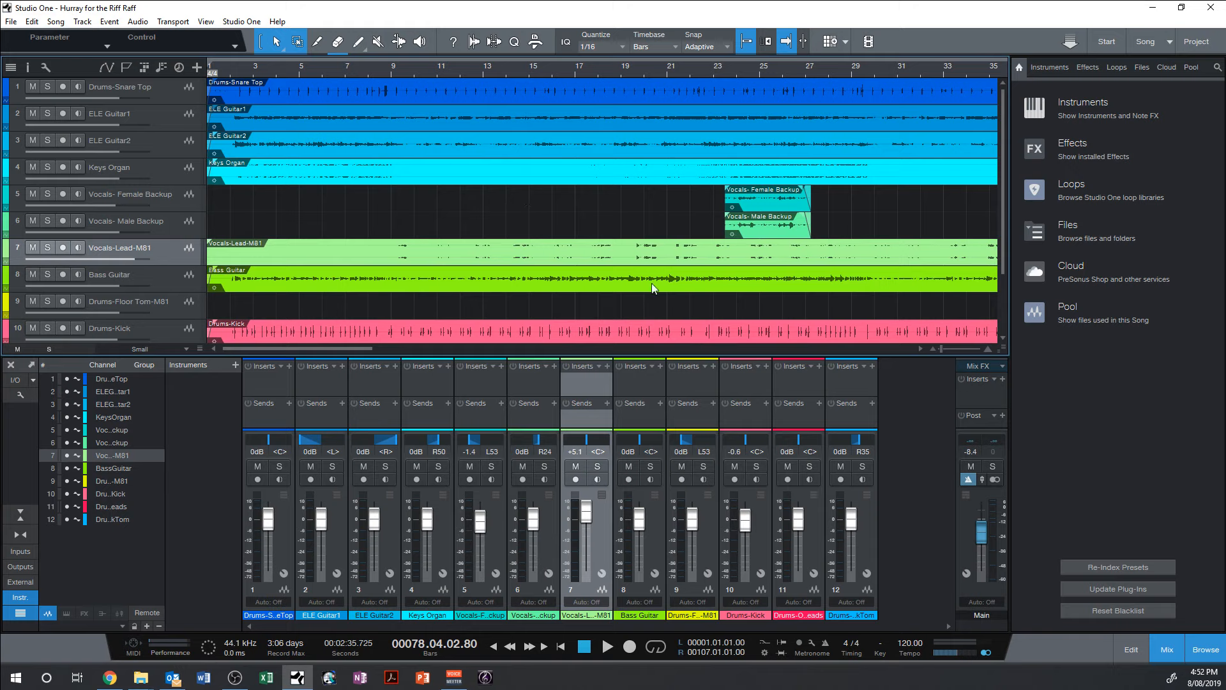
{"action": "left_click", "coordinate": [1172, 651]}
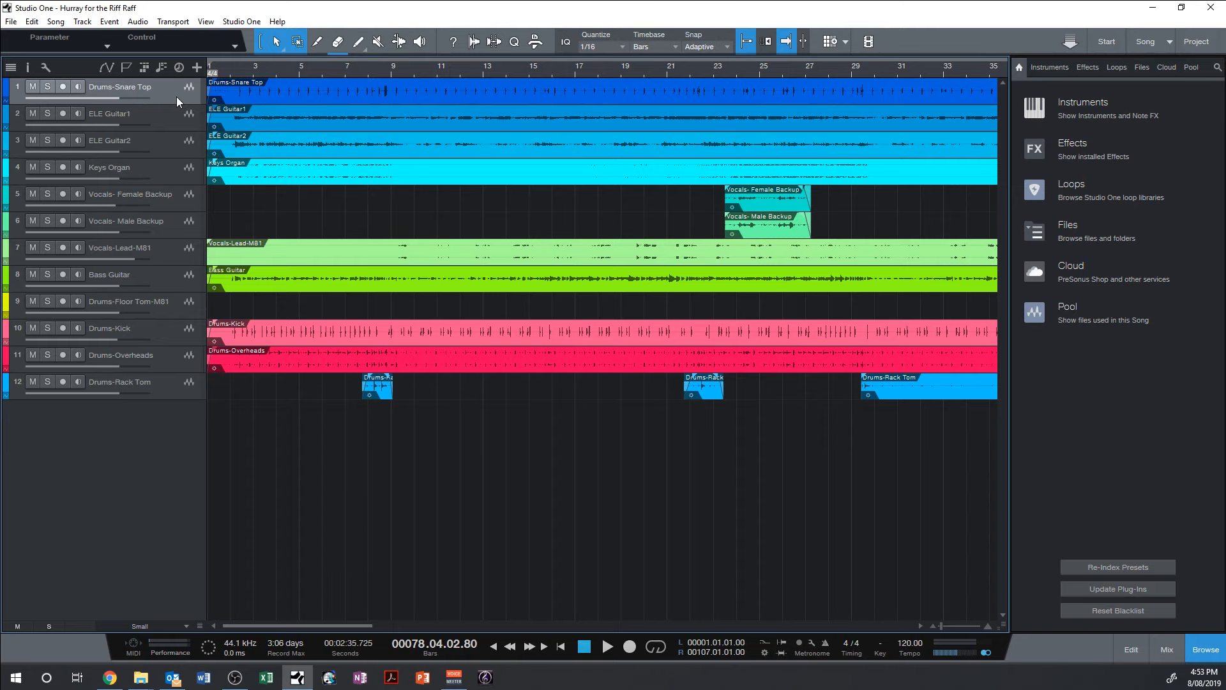
{"action": "left_click_drag", "start_coordinate": [176, 97], "coordinate": [185, 406]}
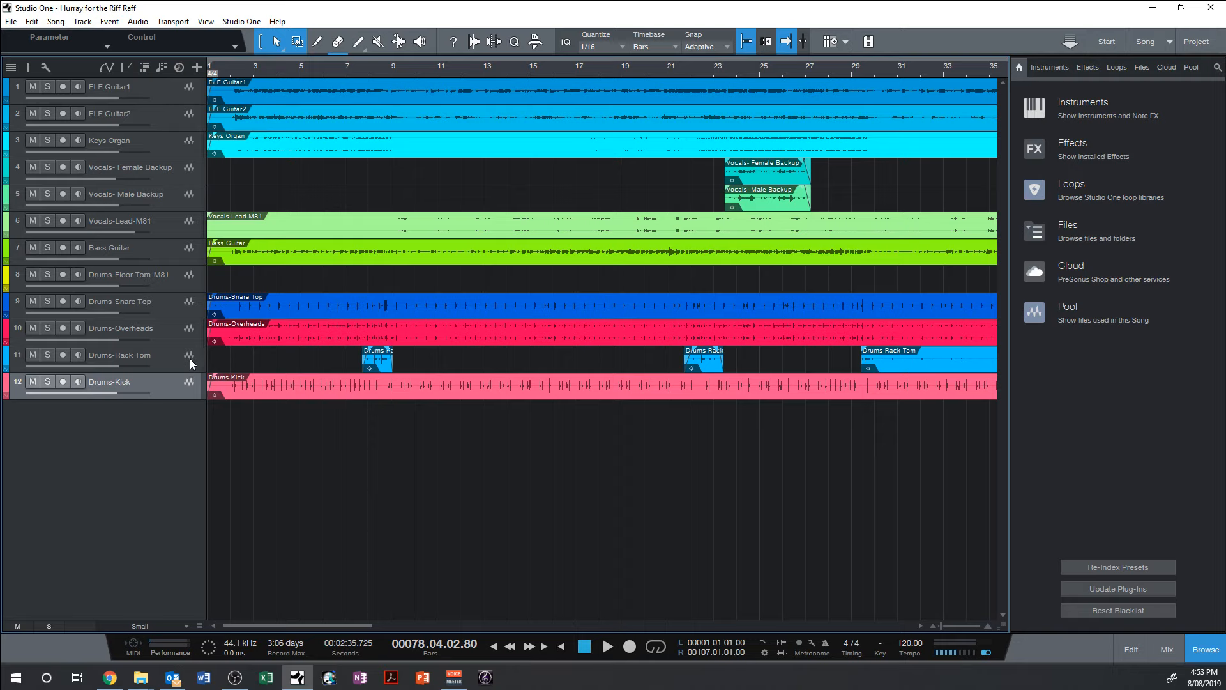
{"action": "left_click_drag", "start_coordinate": [183, 281], "coordinate": [179, 369]}
{"action": "left_click", "coordinate": [177, 388]}
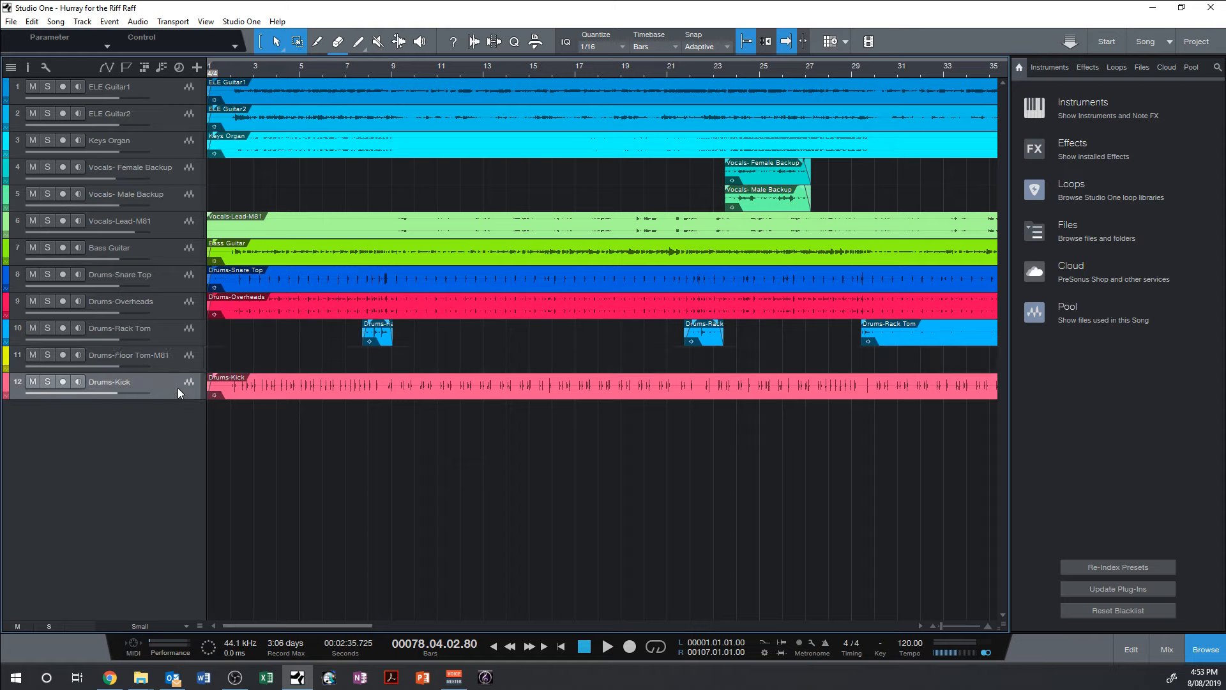
Step: Move the Drums-Overheads track above Drums-Snare Top so it sits directly below Bass Guitar
{"action": "left_click", "coordinate": [170, 364]}
{"action": "left_click", "coordinate": [170, 389]}
{"action": "left_click", "coordinate": [192, 358]}
{"action": "left_click", "coordinate": [176, 336]}
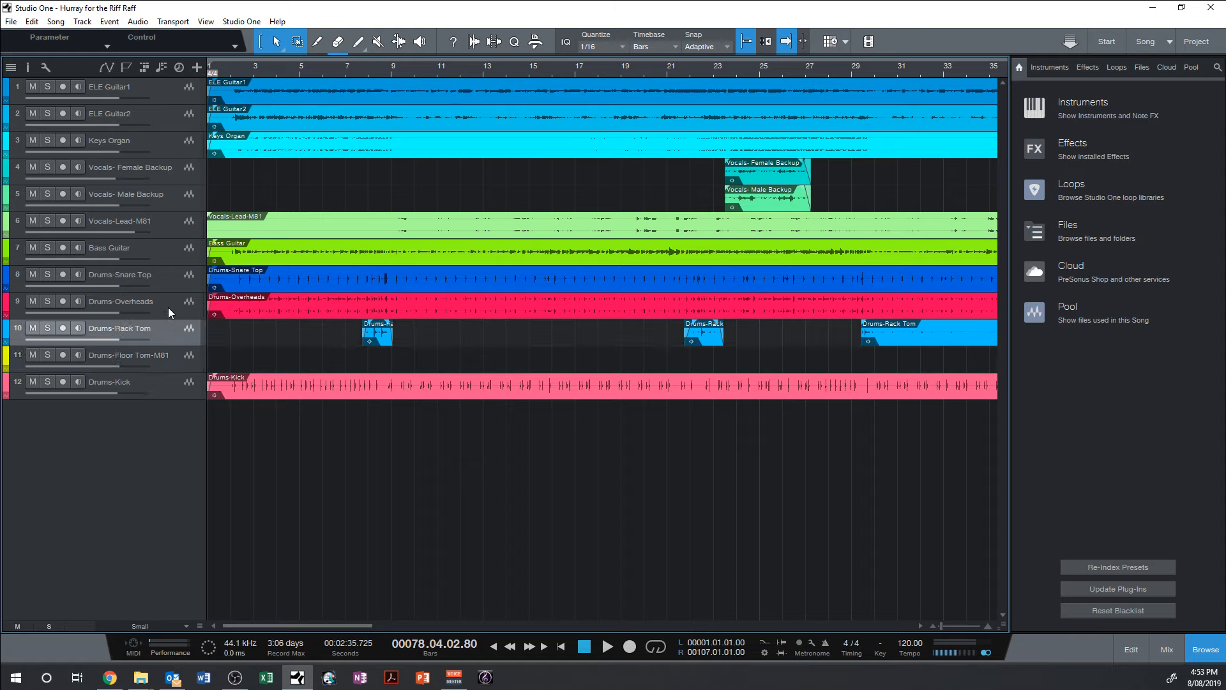
{"action": "left_click_drag", "start_coordinate": [167, 308], "coordinate": [187, 277]}
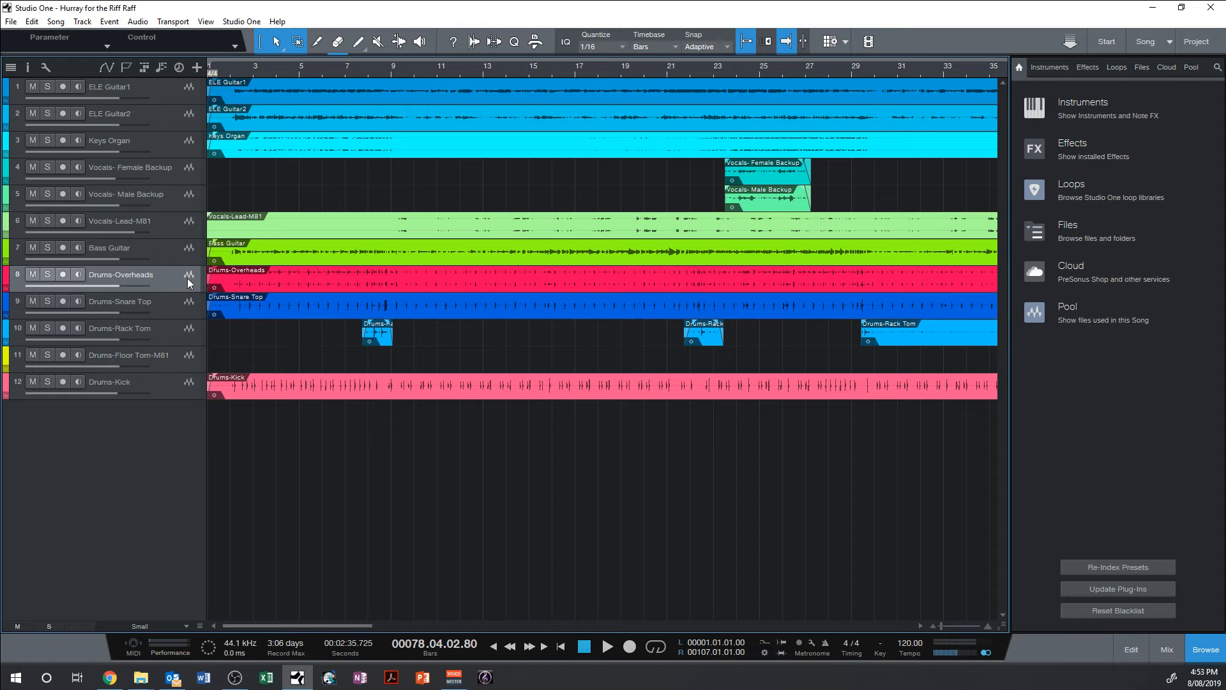
Step: Go through the reordered drum tracks one by one and finish with Drums-Kick selected
{"action": "left_click", "coordinate": [186, 342]}
{"action": "left_click", "coordinate": [189, 382]}
{"action": "left_click", "coordinate": [187, 359]}
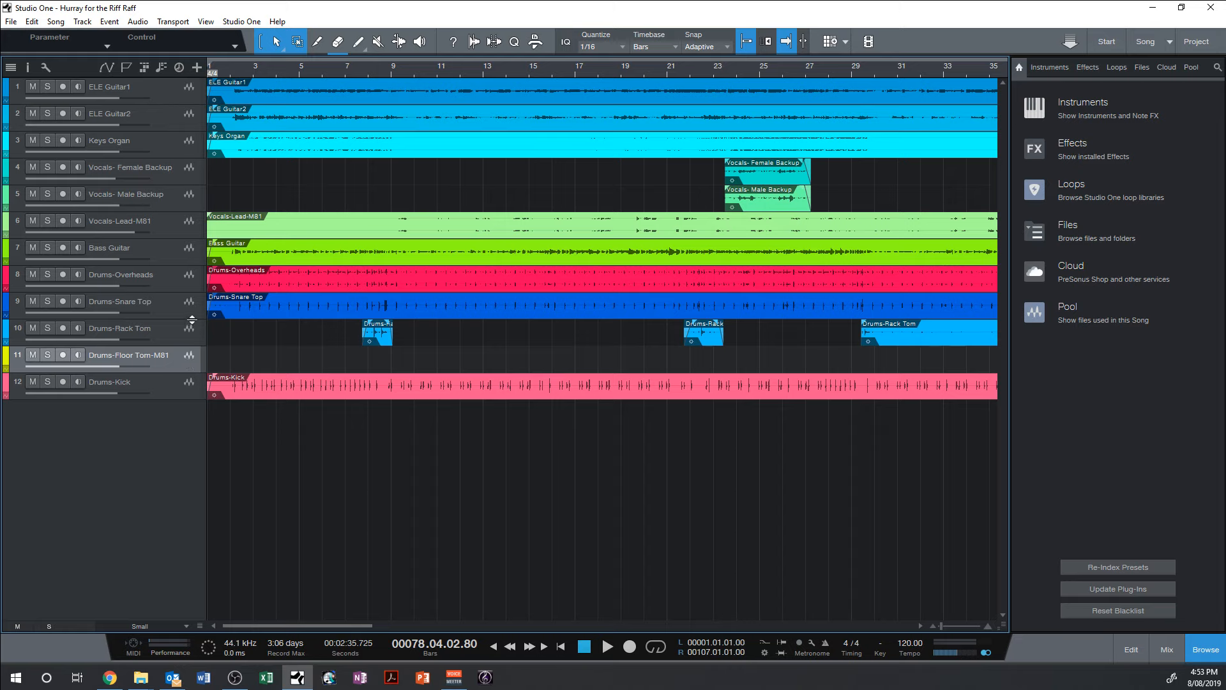
{"action": "left_click", "coordinate": [187, 330]}
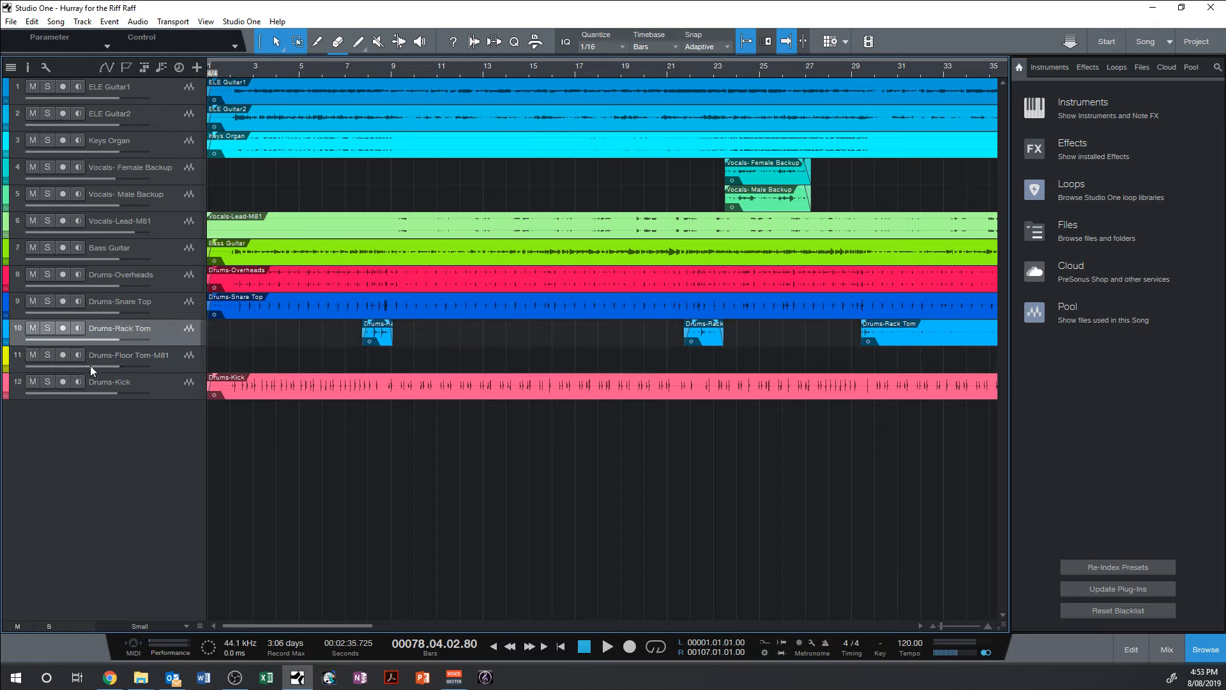
{"action": "left_click", "coordinate": [184, 310]}
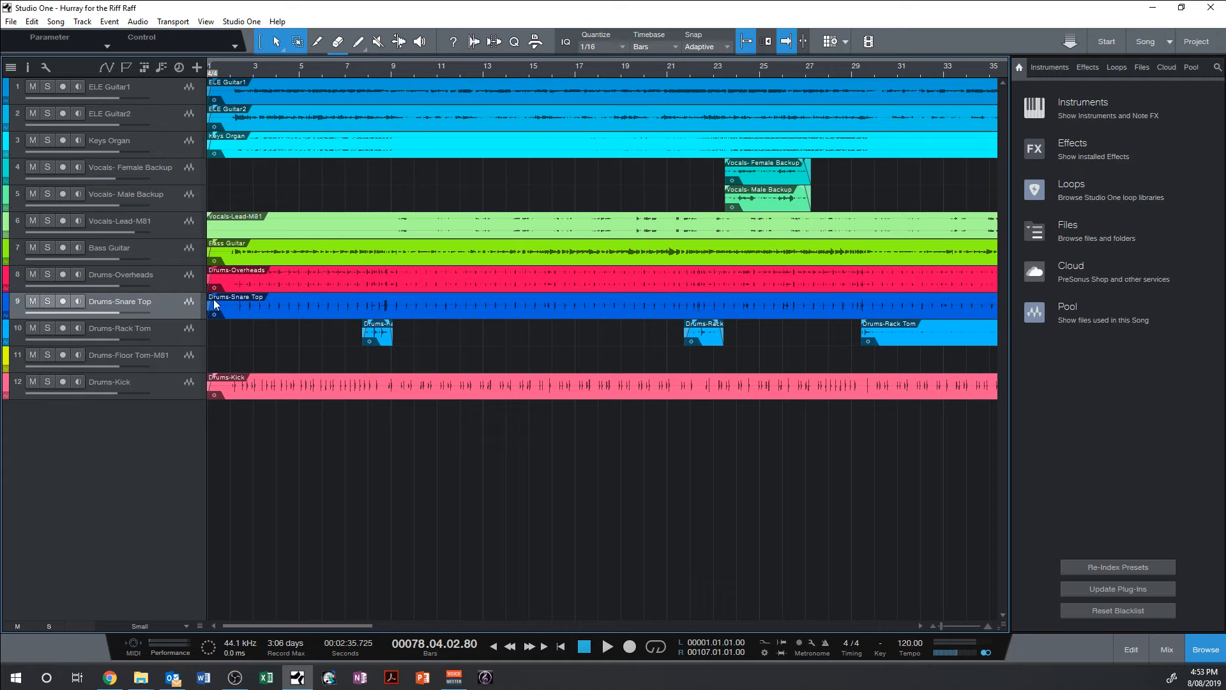
{"action": "left_click", "coordinate": [184, 286]}
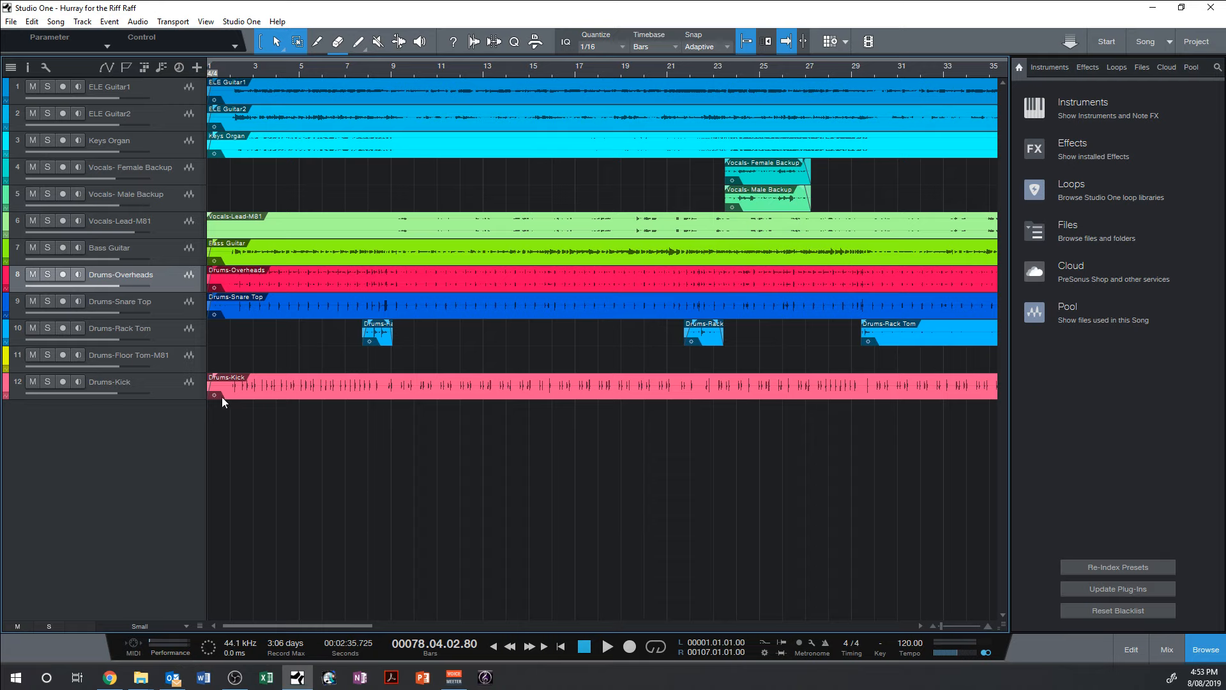
{"action": "left_click", "coordinate": [183, 390]}
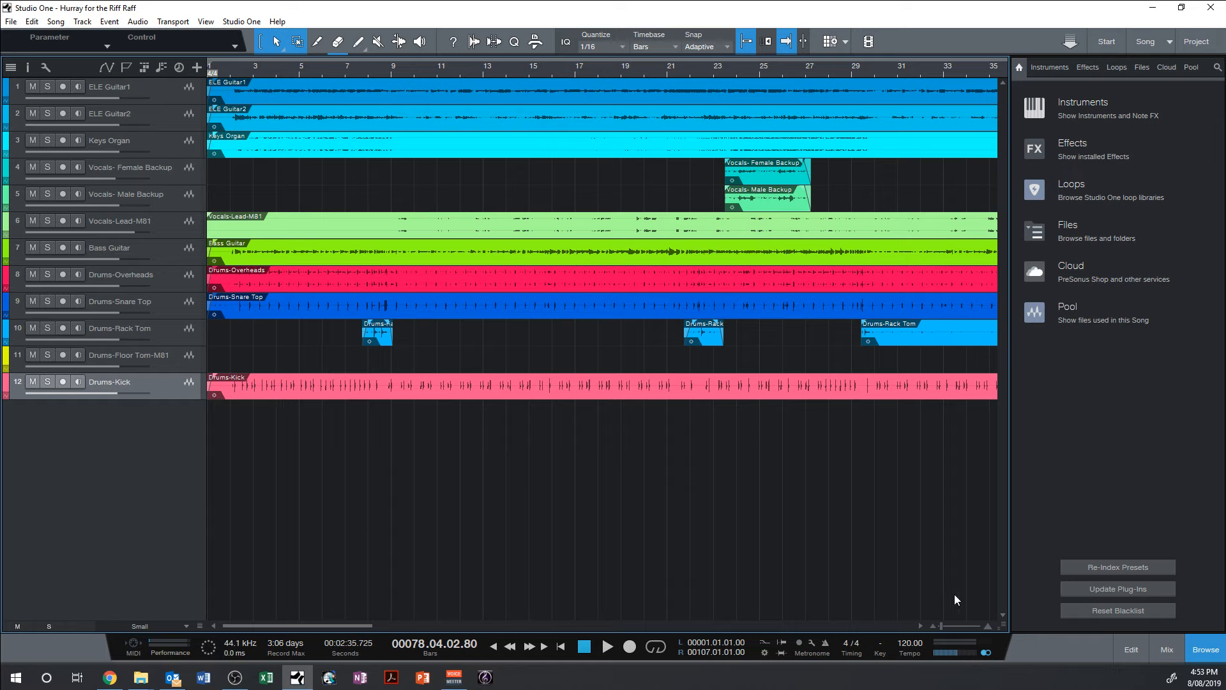
Step: Show the mixer console again below the arrangement
{"action": "key", "text": "F3"}
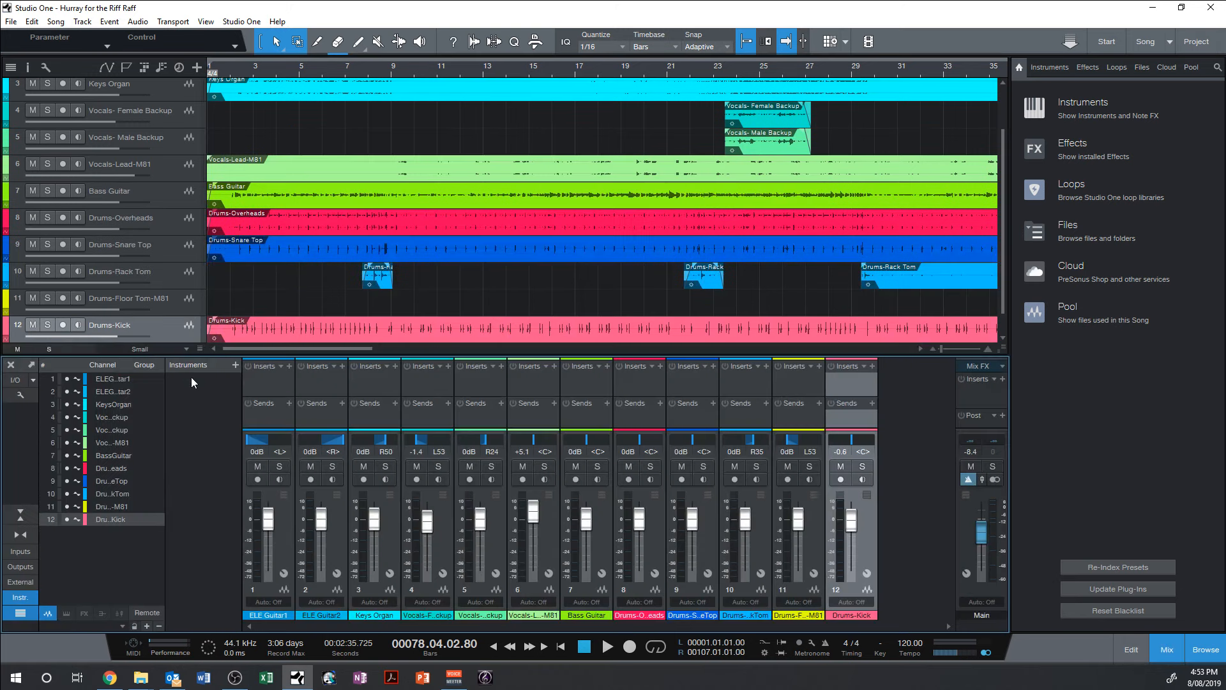
{"action": "left_click", "coordinate": [1167, 650]}
{"action": "left_click", "coordinate": [1167, 650]}
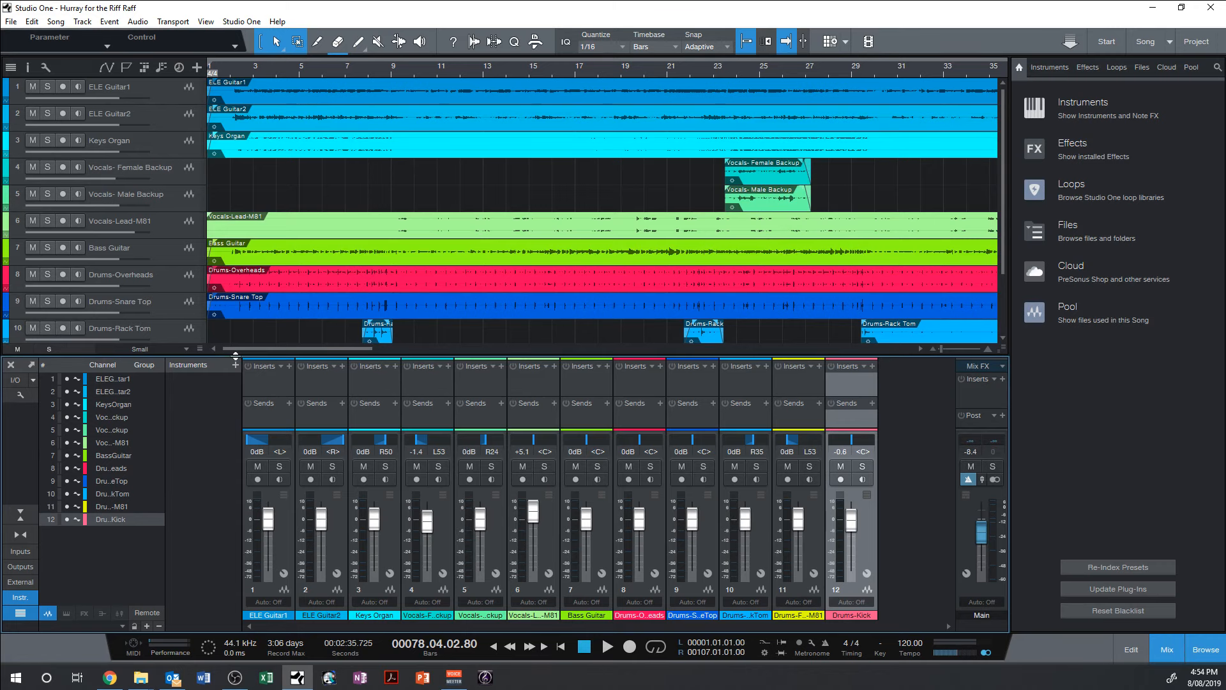
Step: Select the drum and bass tracks one by one to compare their order with the mixer channels, ending on Drums-Kick
{"action": "scroll", "coordinate": [253, 290], "scroll_direction": "down", "scroll_amount": 3}
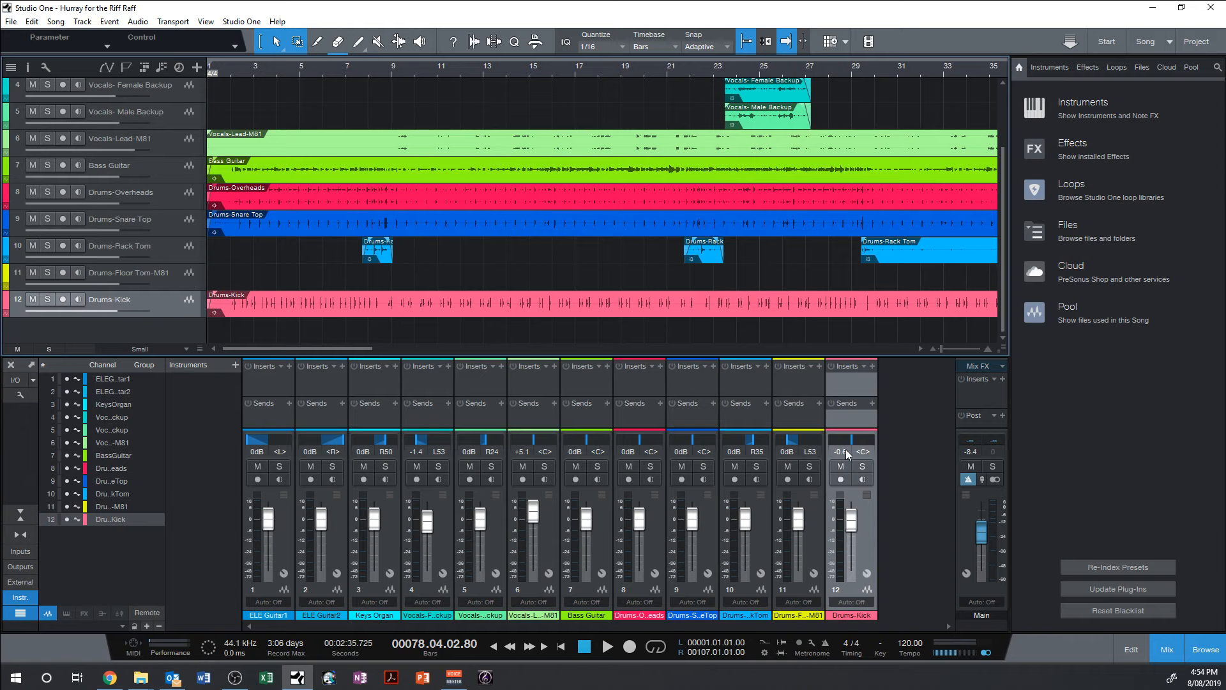
{"action": "left_click", "coordinate": [193, 279]}
{"action": "left_click", "coordinate": [182, 253]}
{"action": "left_click", "coordinate": [185, 225]}
{"action": "left_click", "coordinate": [189, 190]}
{"action": "left_click", "coordinate": [189, 171]}
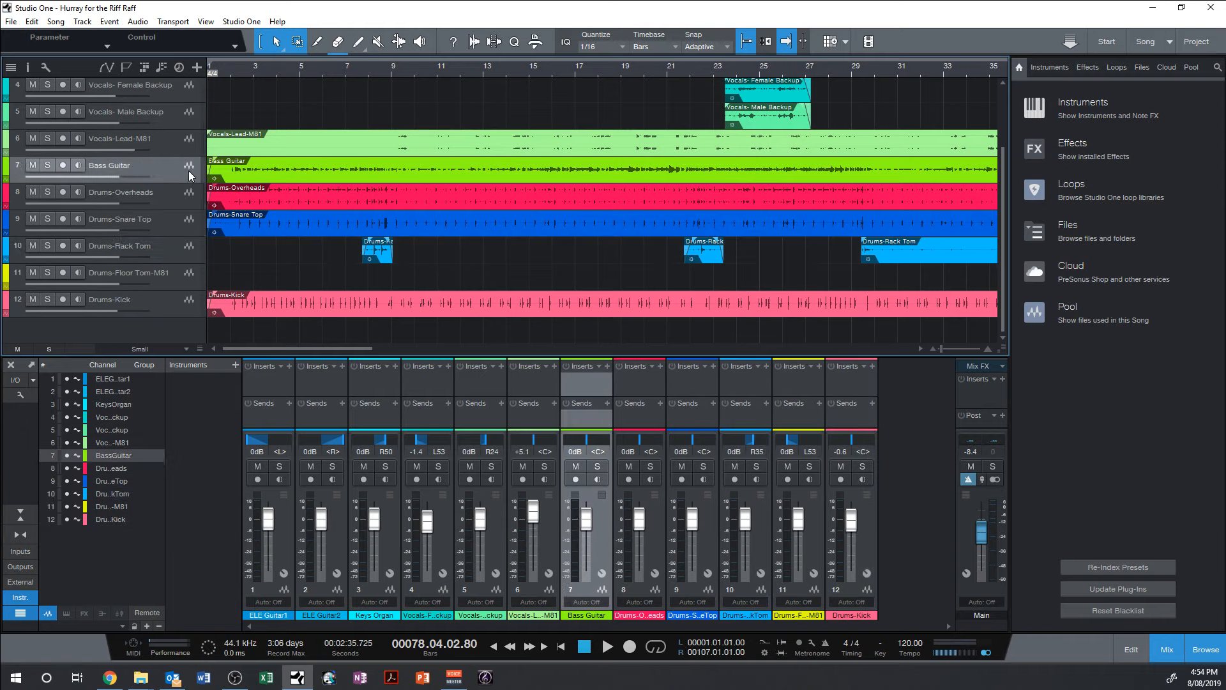
{"action": "left_click", "coordinate": [189, 224]}
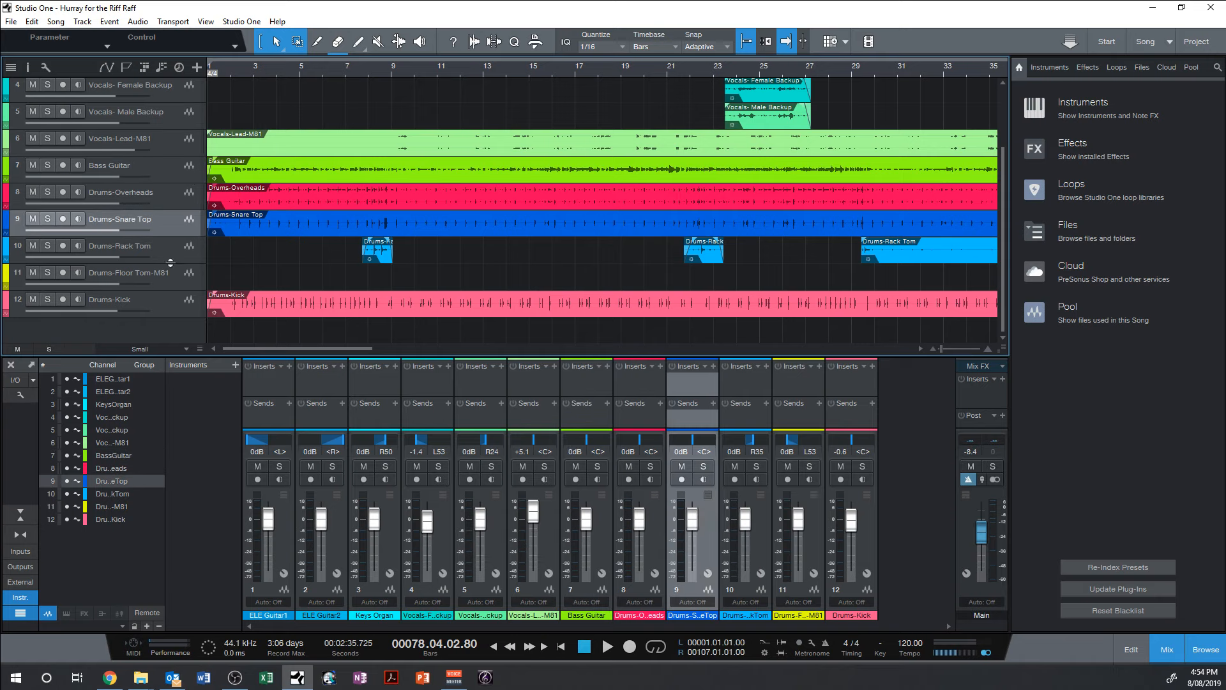
{"action": "left_click", "coordinate": [179, 249]}
{"action": "left_click", "coordinate": [186, 276]}
{"action": "left_click", "coordinate": [192, 305]}
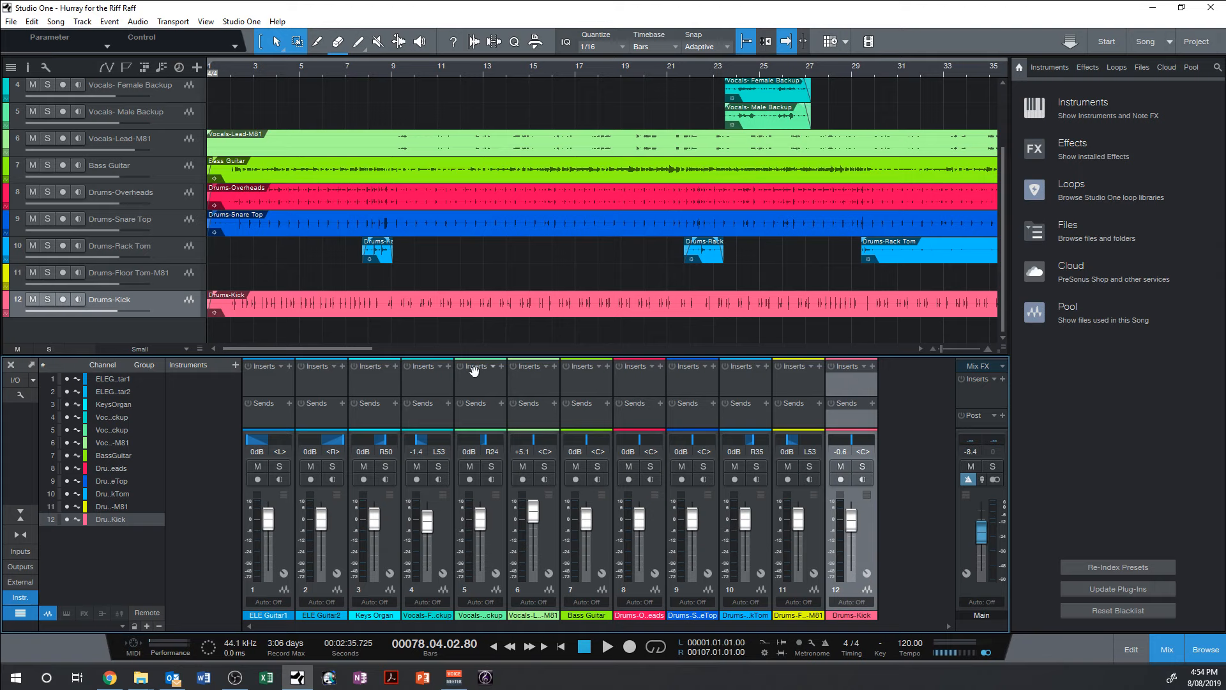
Step: Insert the PreSonus Pro EQ effect on the Drums-Kick channel and position its window clear of the kick track's controls
{"action": "left_click", "coordinate": [872, 366]}
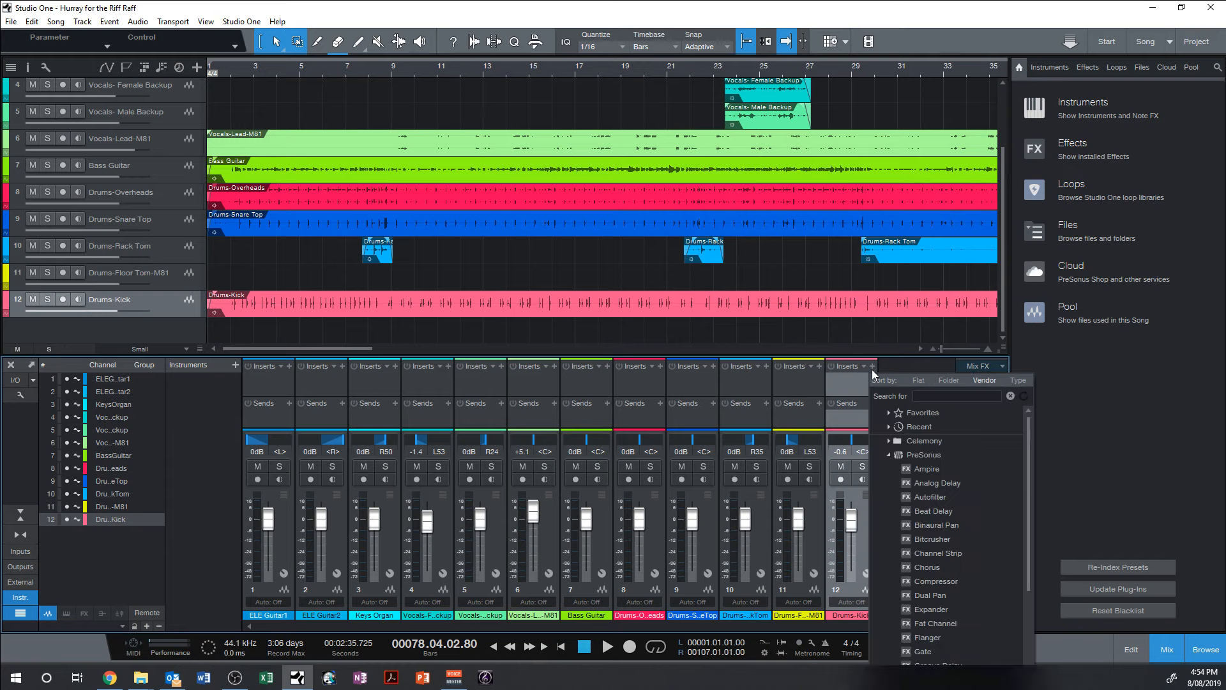
{"action": "scroll", "coordinate": [947, 547], "scroll_direction": "down", "scroll_amount": 6}
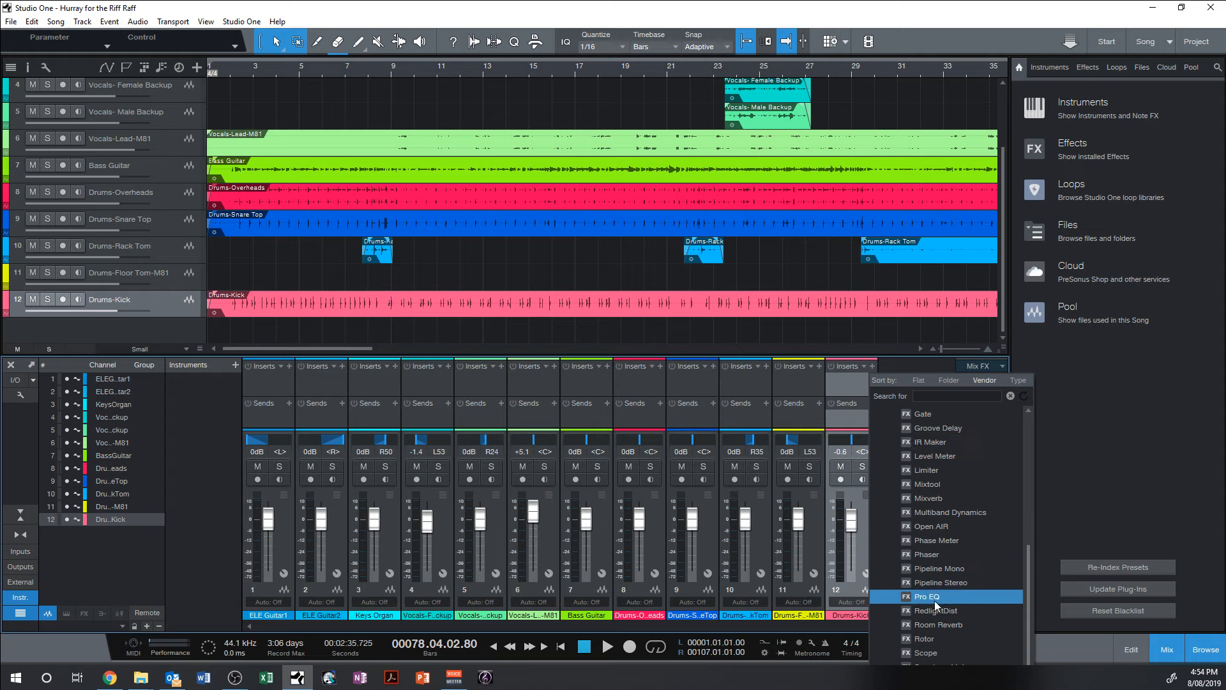
{"action": "left_click", "coordinate": [933, 597]}
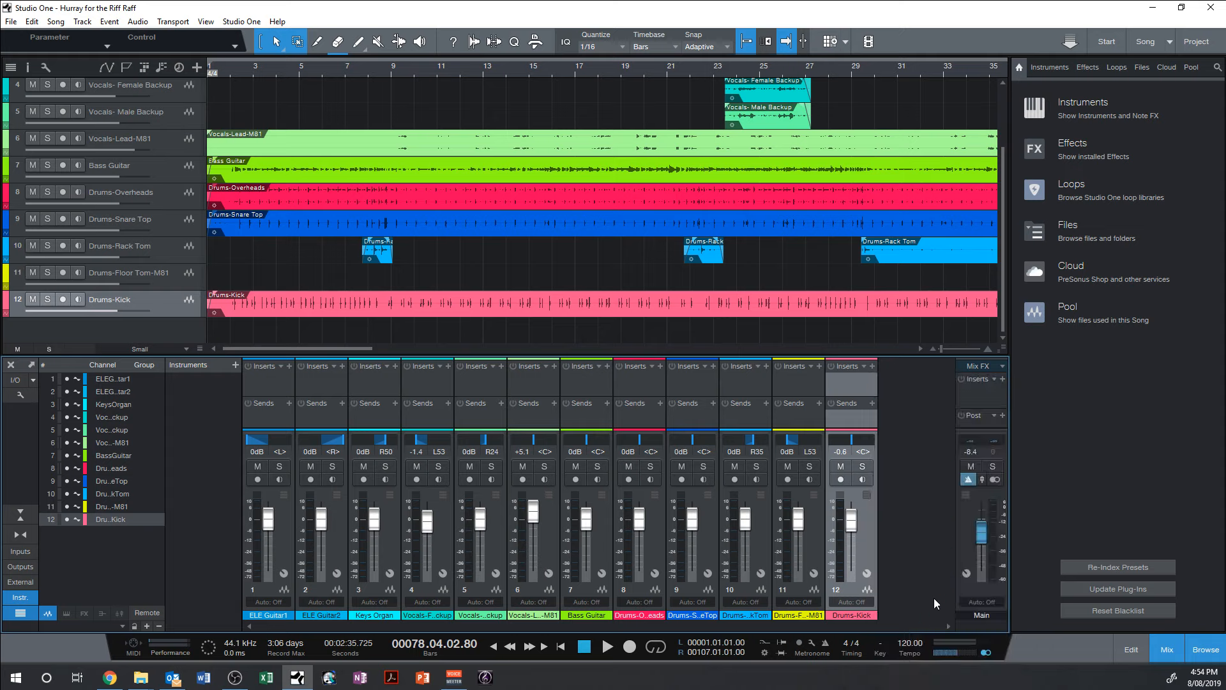
{"action": "left_click_drag", "start_coordinate": [782, 442], "coordinate": [589, 117]}
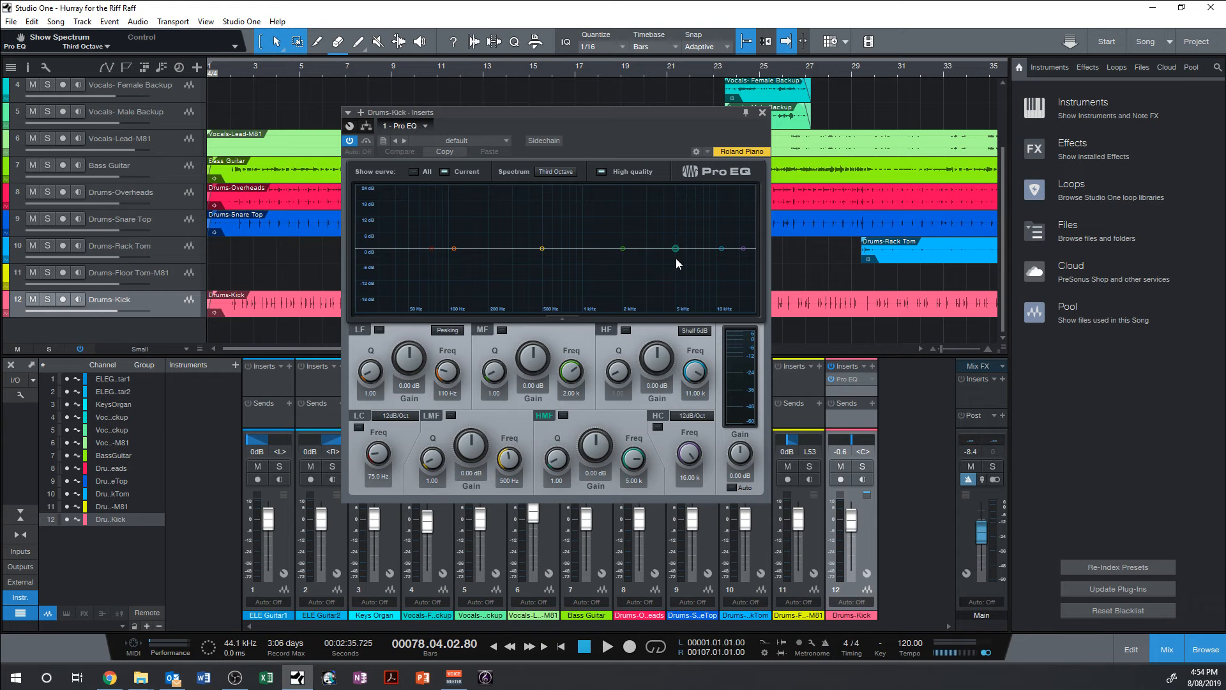
{"action": "left_click_drag", "start_coordinate": [591, 113], "coordinate": [755, 145]}
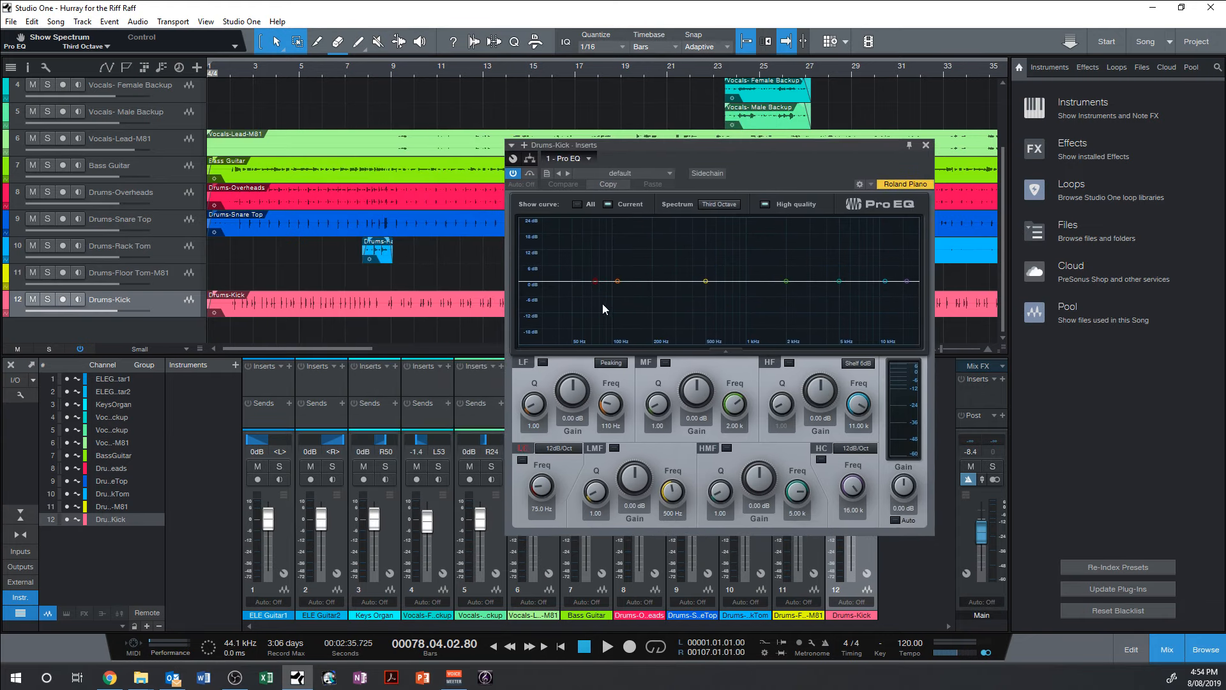
Step: Try a 280 Hz low cut in the kick's Pro EQ, then undo that change
{"action": "left_click_drag", "start_coordinate": [596, 281], "coordinate": [612, 287]}
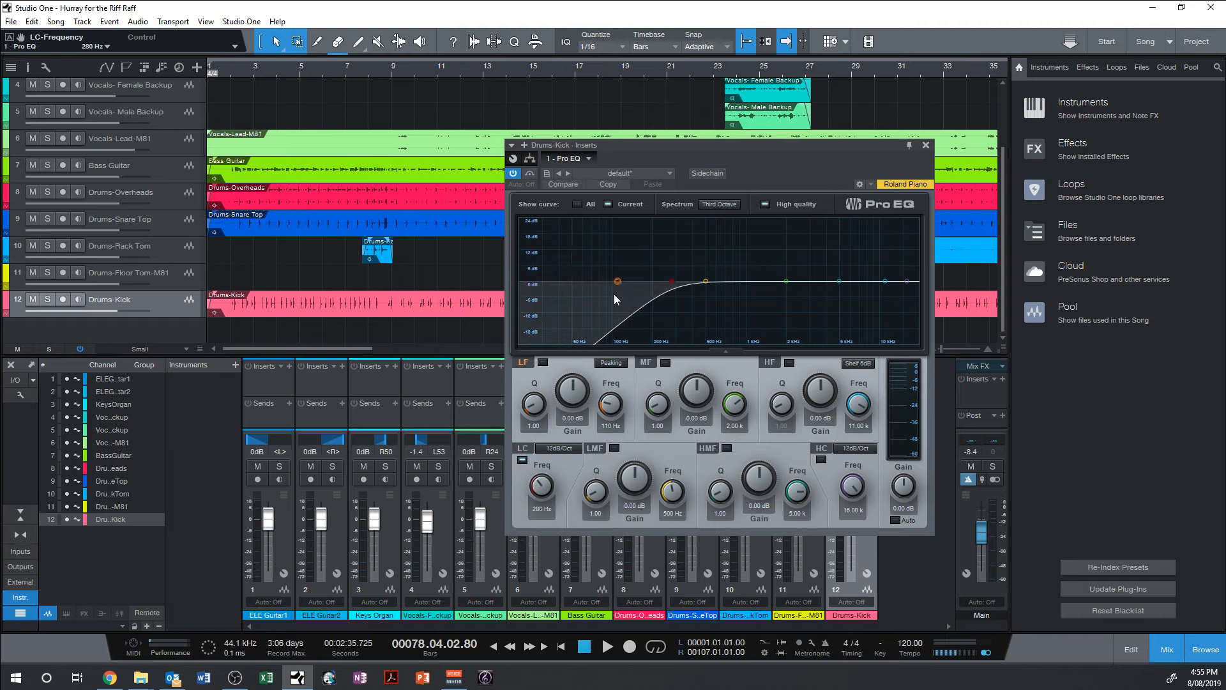
{"action": "key", "text": "ctrl+z"}
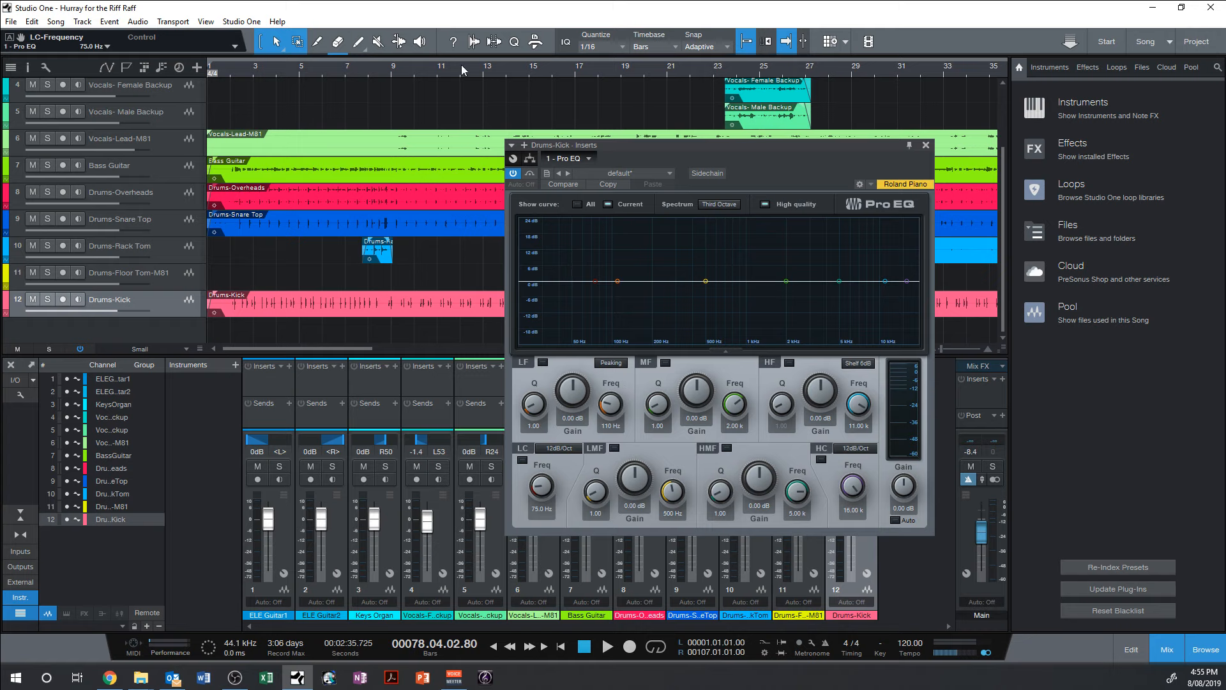
Step: Set the loop range from 4.03 to 12.04 bars on the timeline and activate looping
{"action": "left_click_drag", "start_coordinate": [289, 64], "coordinate": [476, 64]}
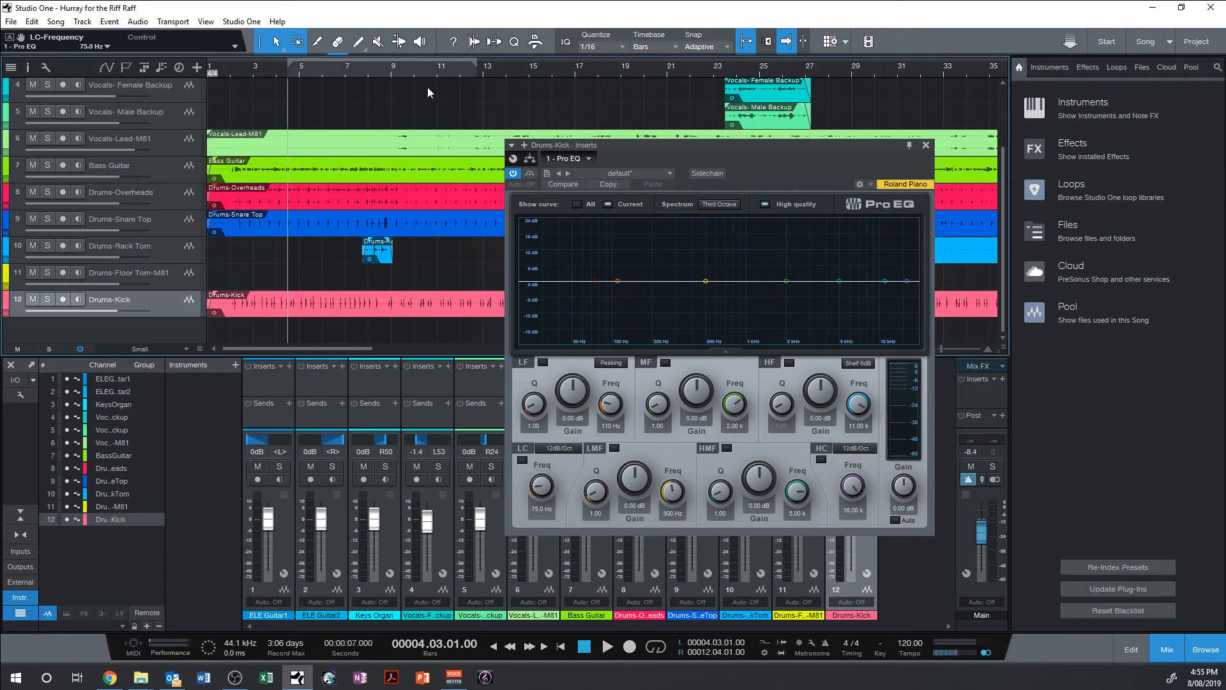
{"action": "right_click", "coordinate": [396, 59]}
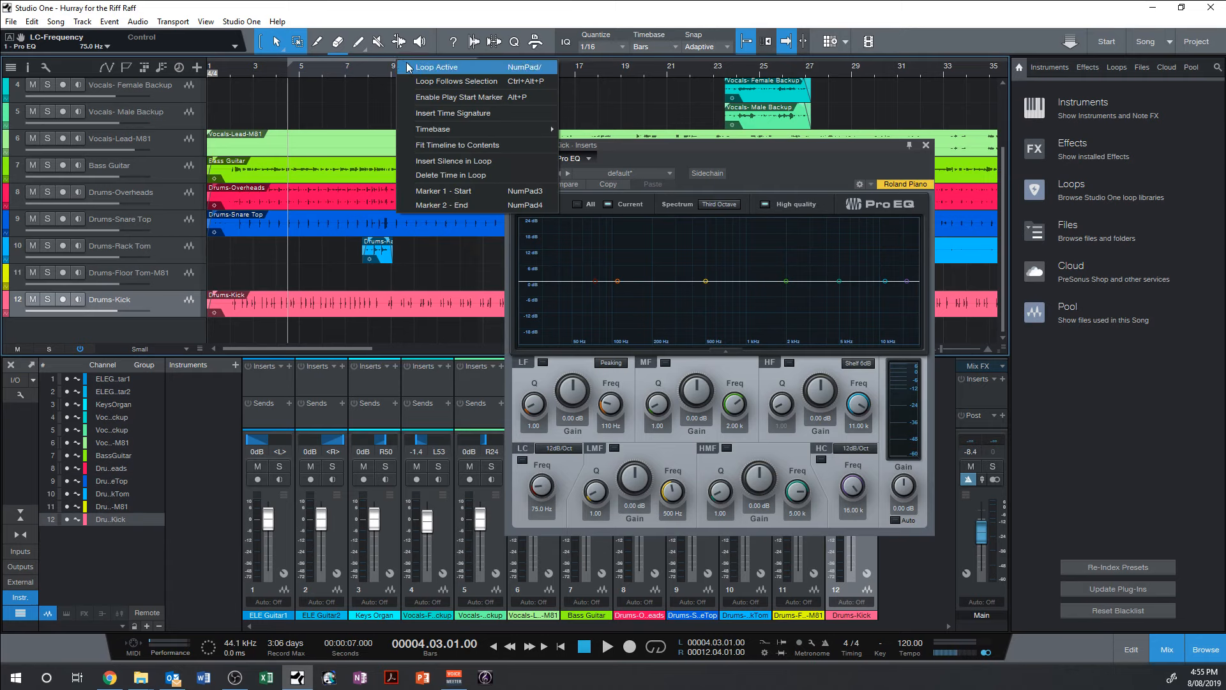
{"action": "left_click", "coordinate": [414, 66]}
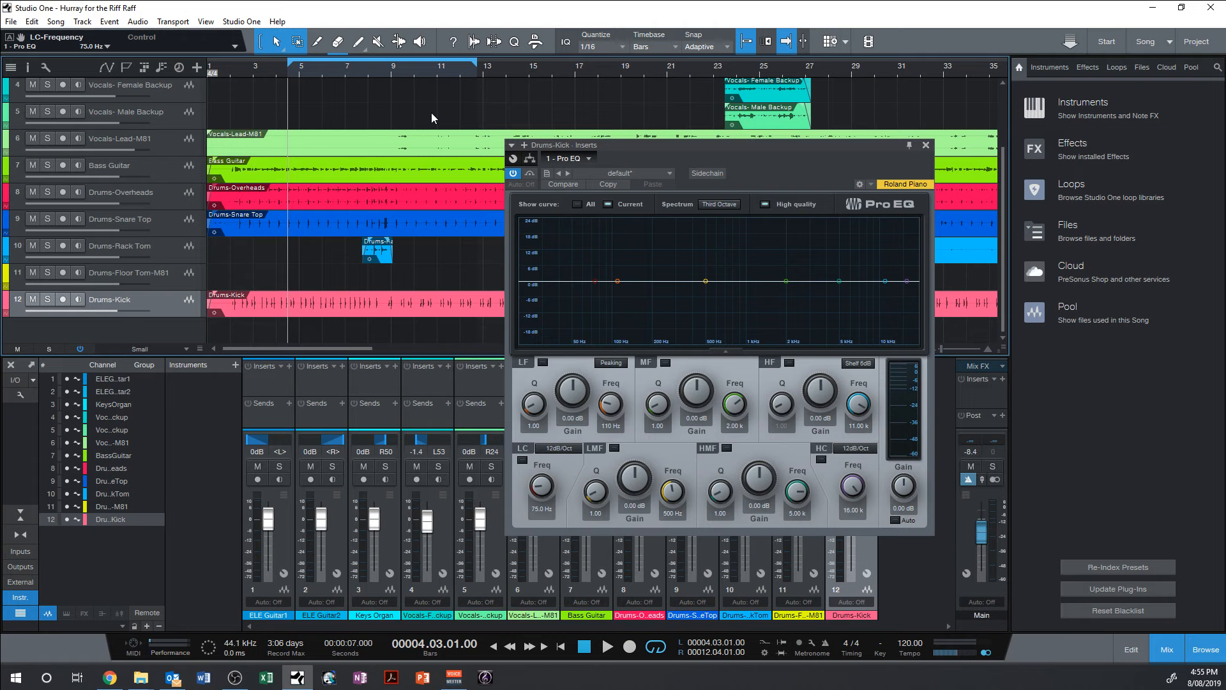
Step: Solo the Drums-Kick track and play the looped section to examine the kick's frequency spectrum in the Pro EQ
{"action": "key", "text": "space"}
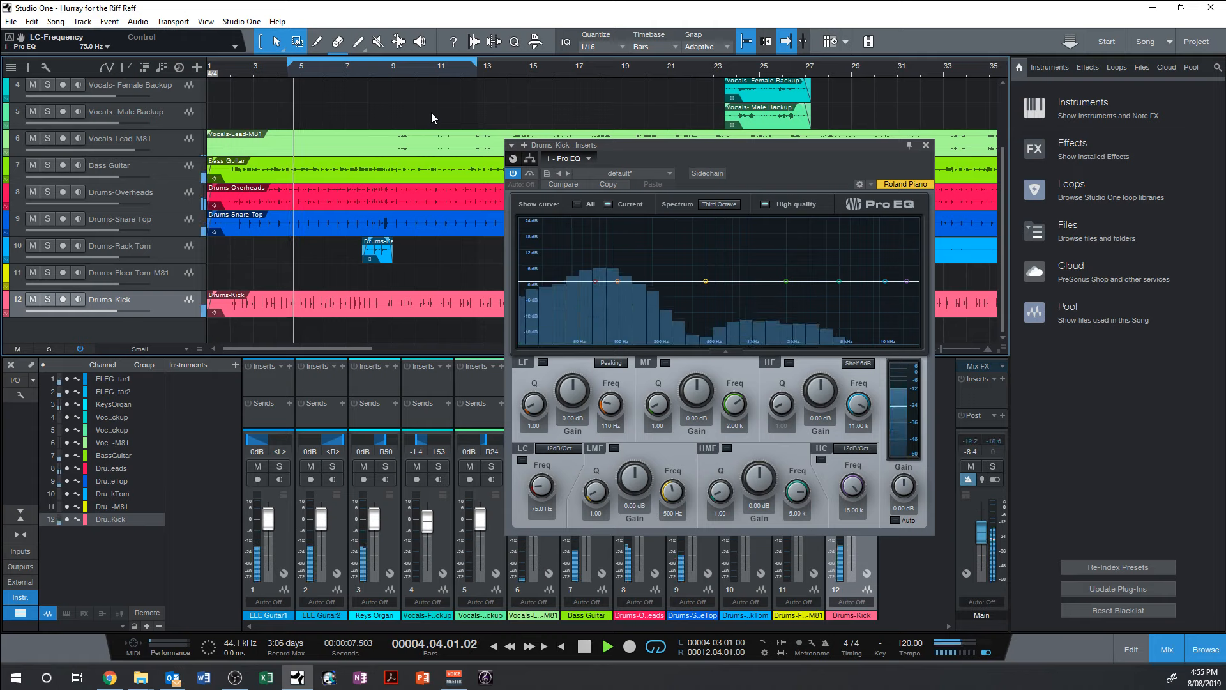
{"action": "left_click", "coordinate": [47, 299]}
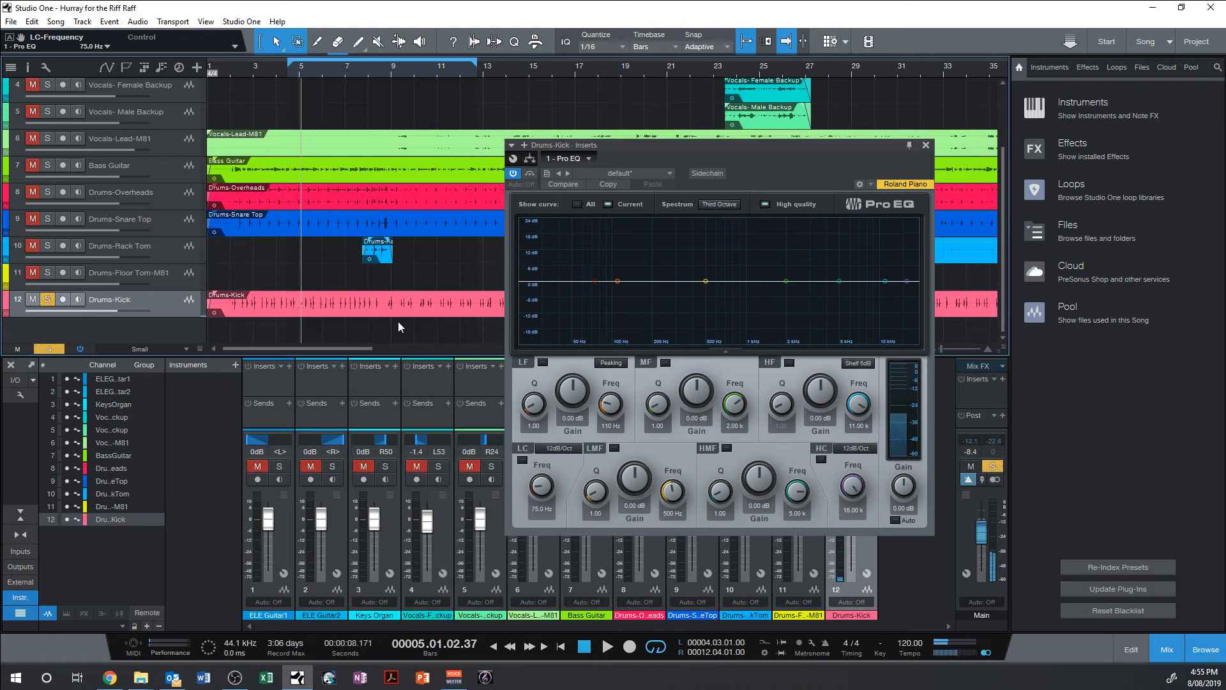
{"action": "key", "text": "space"}
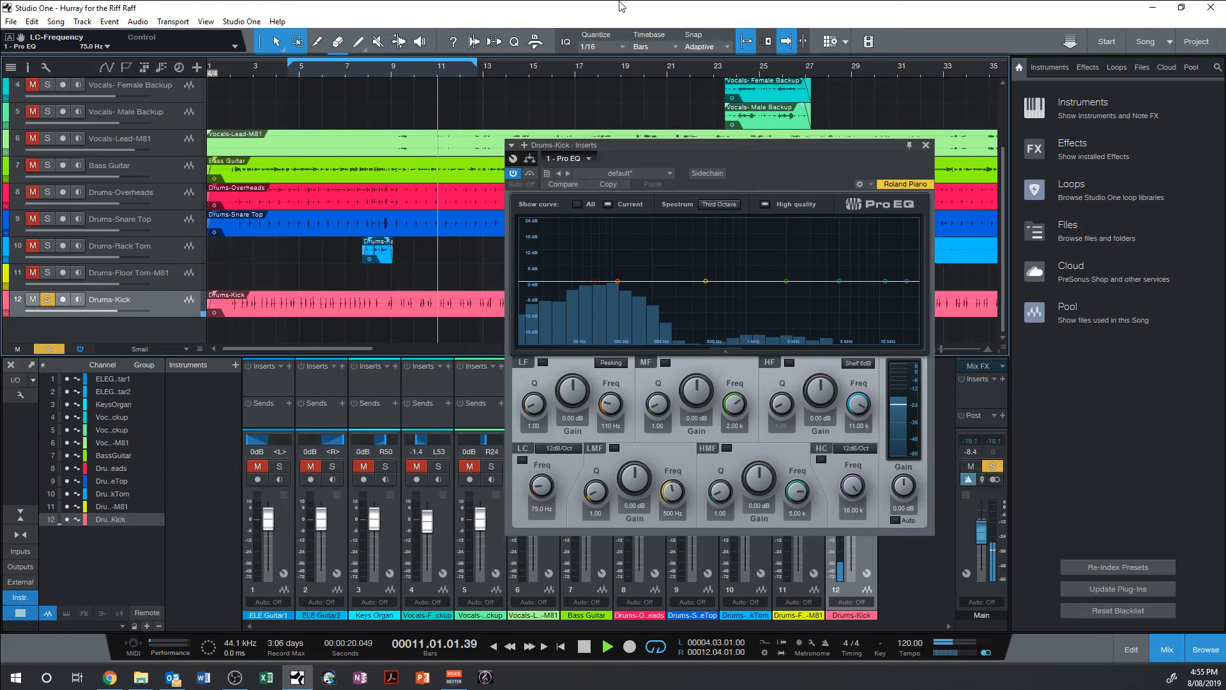
{"action": "key", "text": "space"}
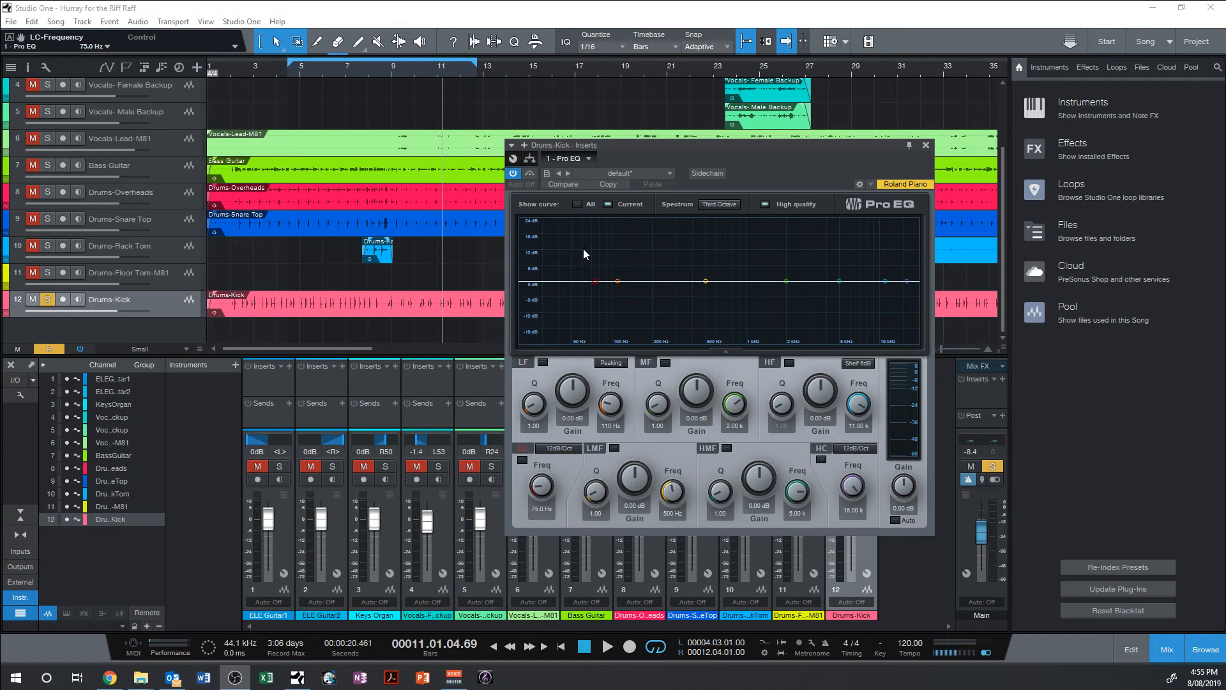
Step: Load the BD - Metal 1 drum preset in the Pro EQ on the Drums-Kick channel
{"action": "left_click_drag", "start_coordinate": [809, 153], "coordinate": [741, 149]}
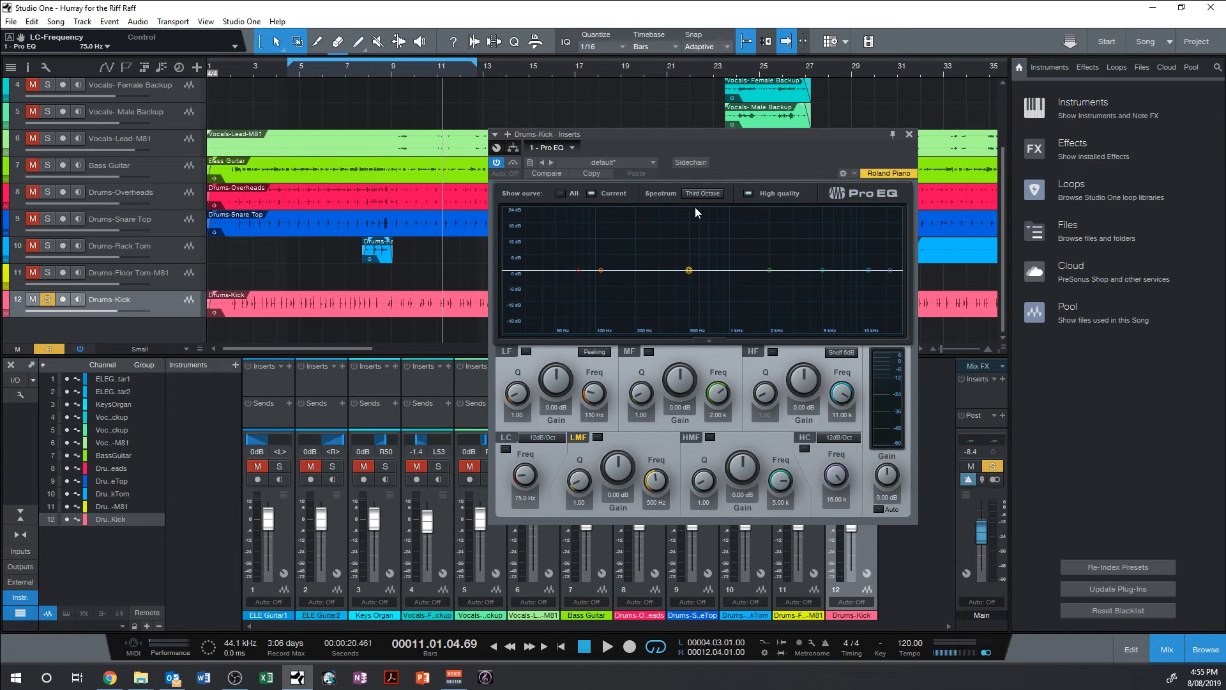
{"action": "left_click", "coordinate": [644, 164]}
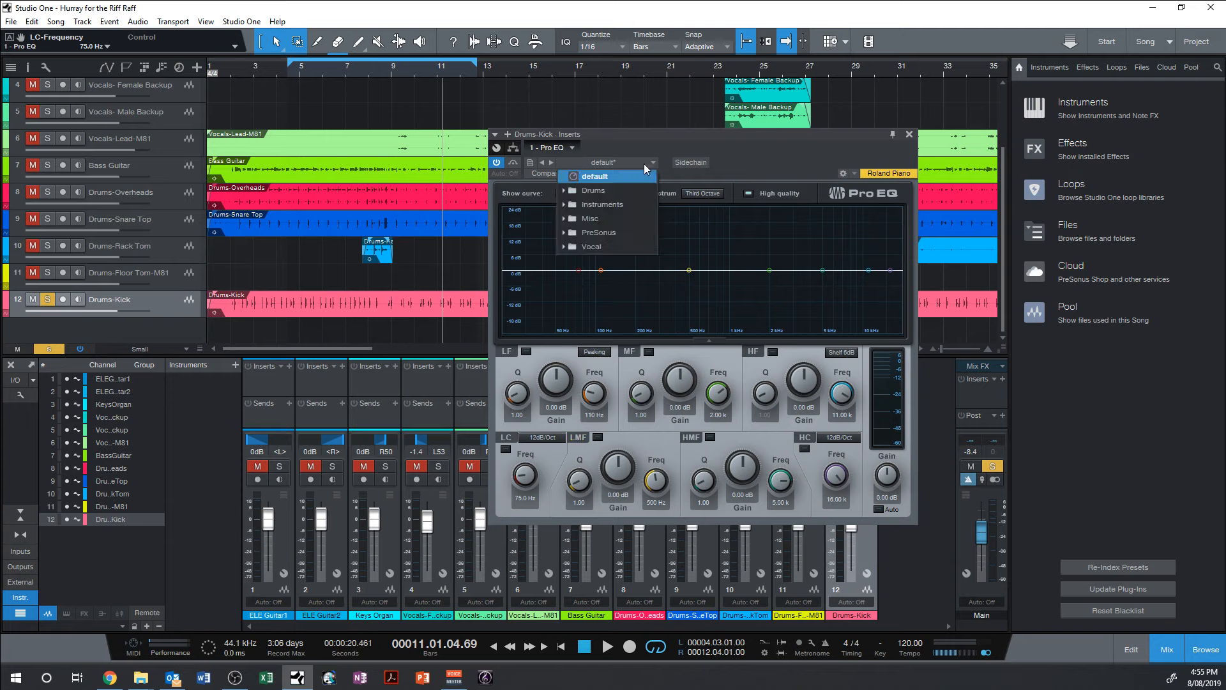
{"action": "left_click", "coordinate": [602, 193]}
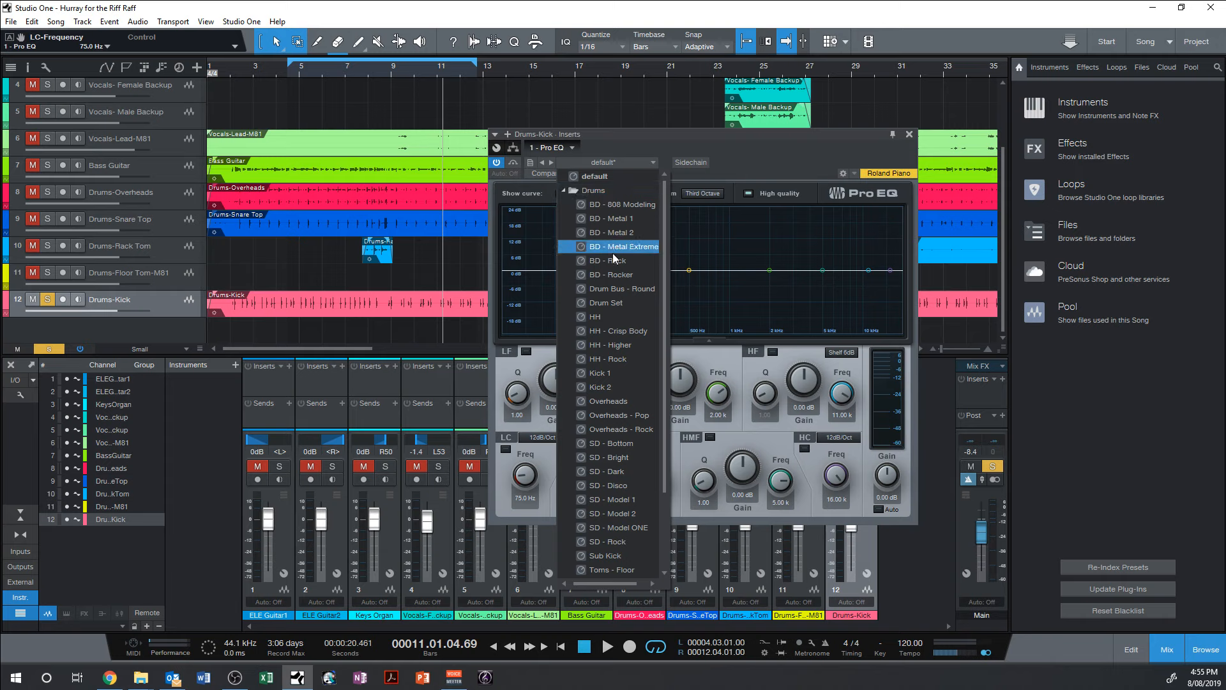
{"action": "left_click", "coordinate": [614, 218]}
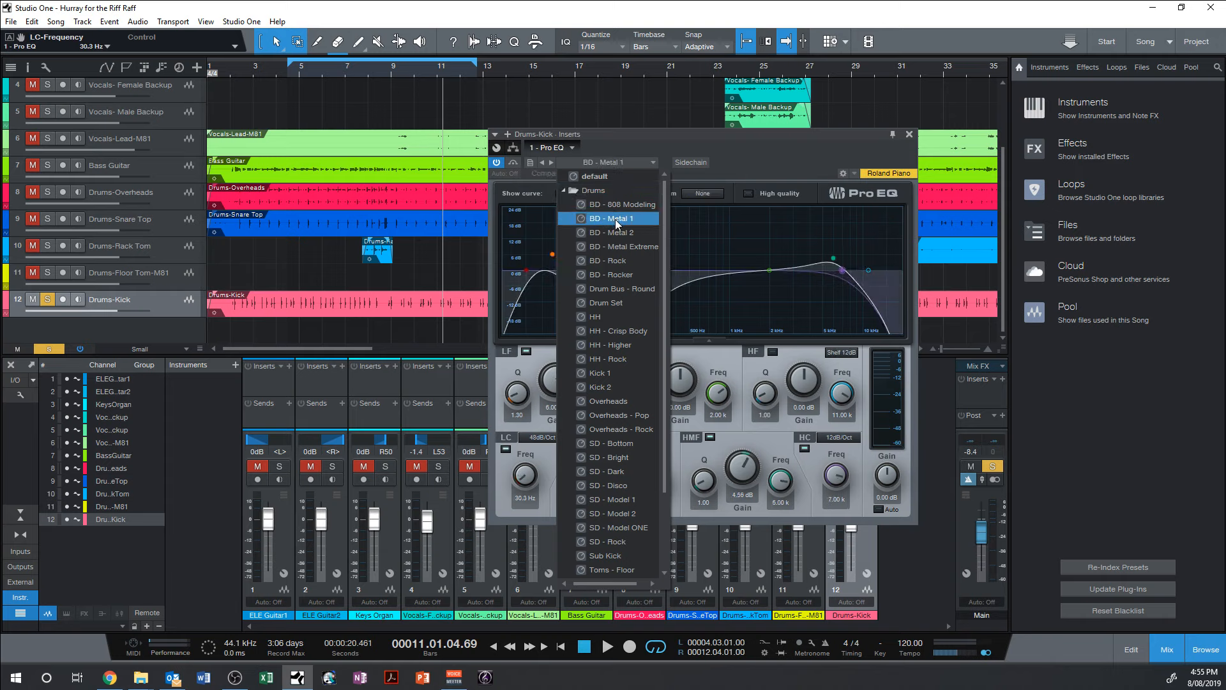
Step: Step through the BD drum presets in the kick's Pro EQ, finishing on BD - 808 Modeling
{"action": "left_click", "coordinate": [619, 233]}
{"action": "left_click", "coordinate": [618, 246]}
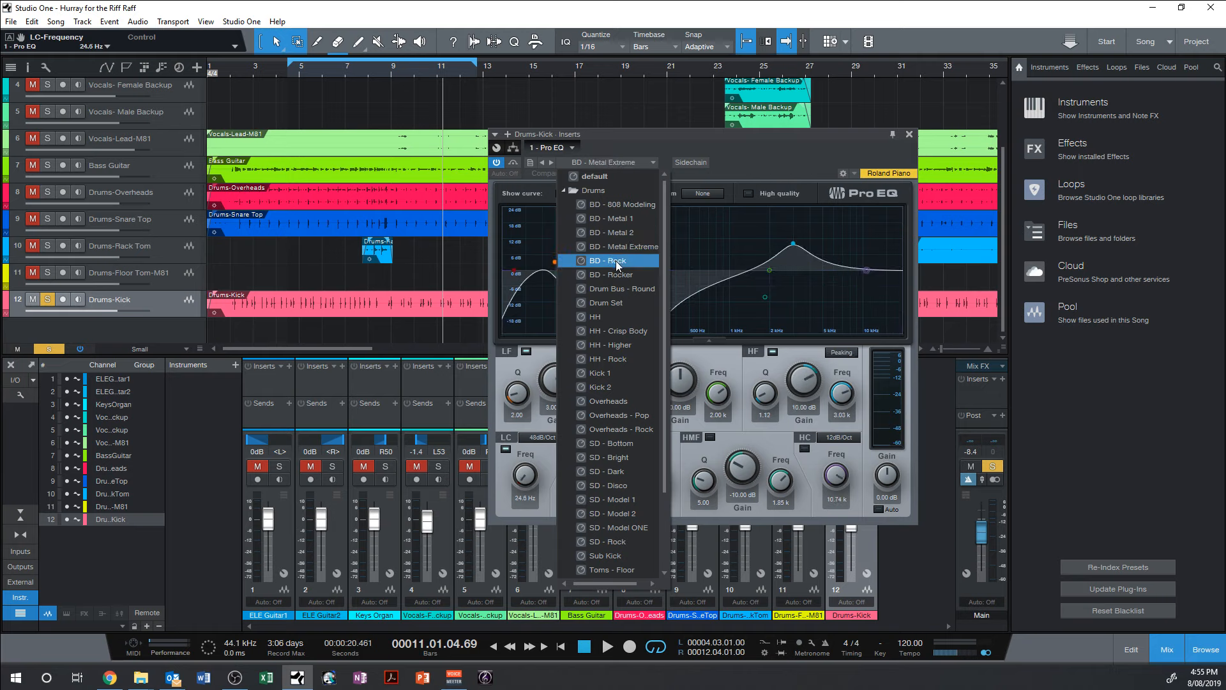
{"action": "left_click", "coordinate": [616, 261]}
{"action": "left_click", "coordinate": [620, 275]}
{"action": "left_click", "coordinate": [625, 206]}
{"action": "left_click", "coordinate": [624, 218]}
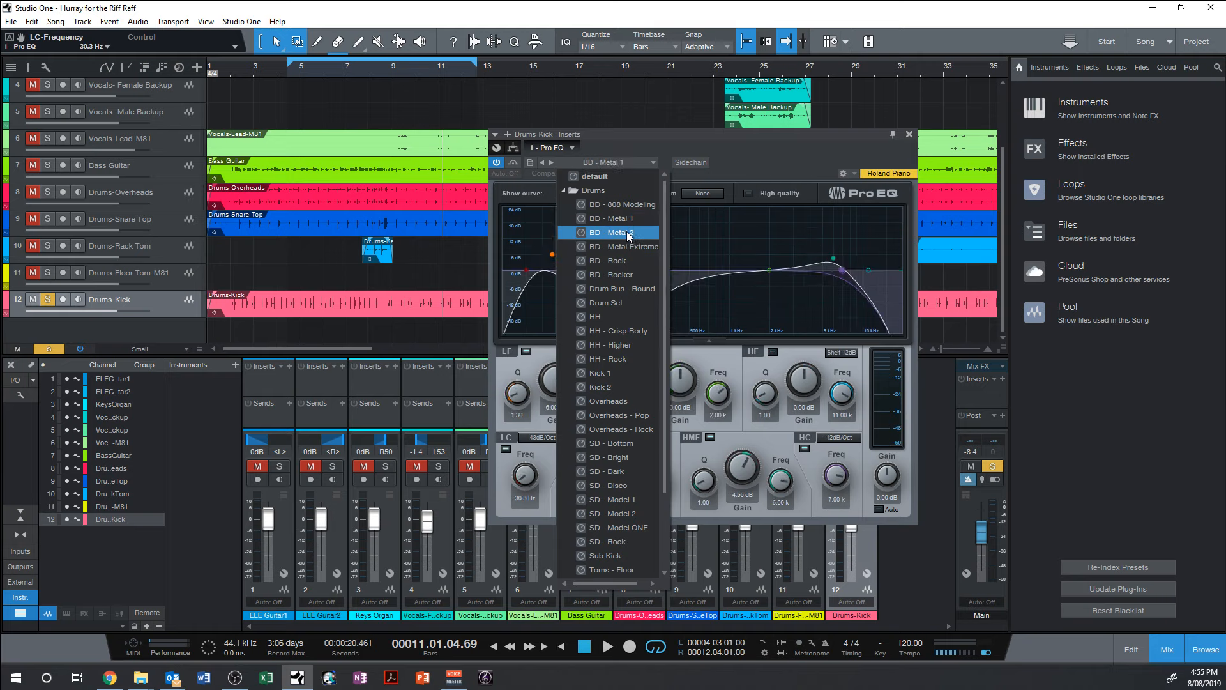
{"action": "left_click", "coordinate": [626, 205]}
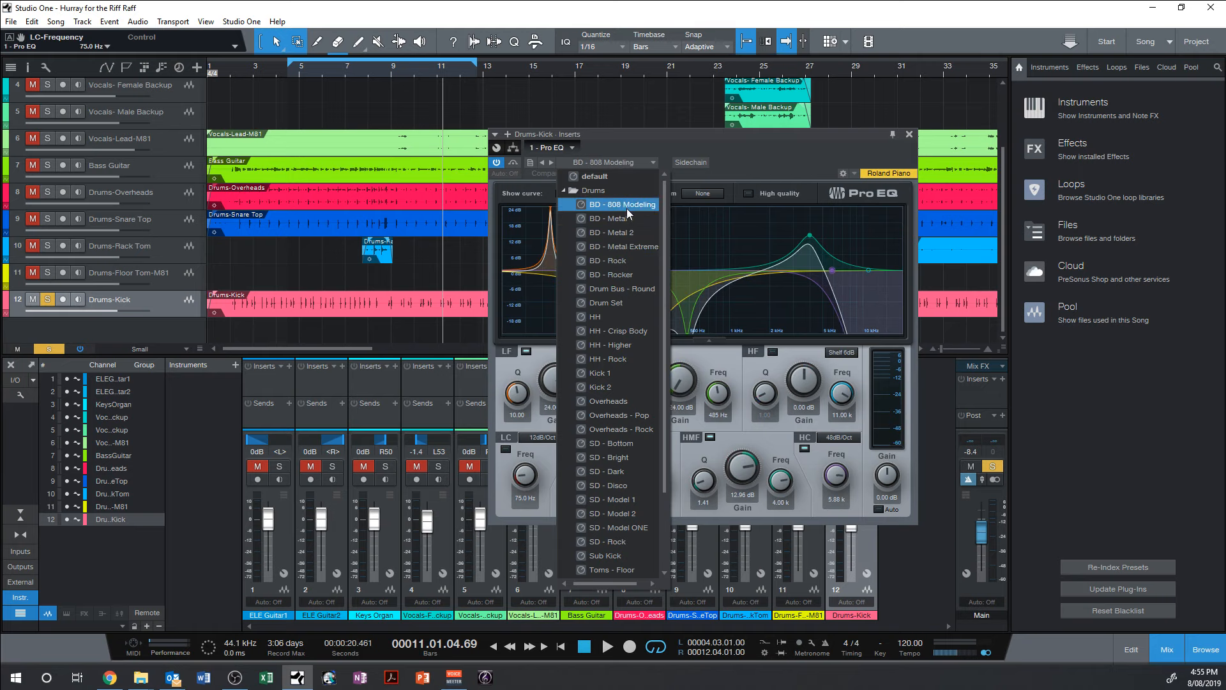
{"action": "left_click", "coordinate": [766, 155]}
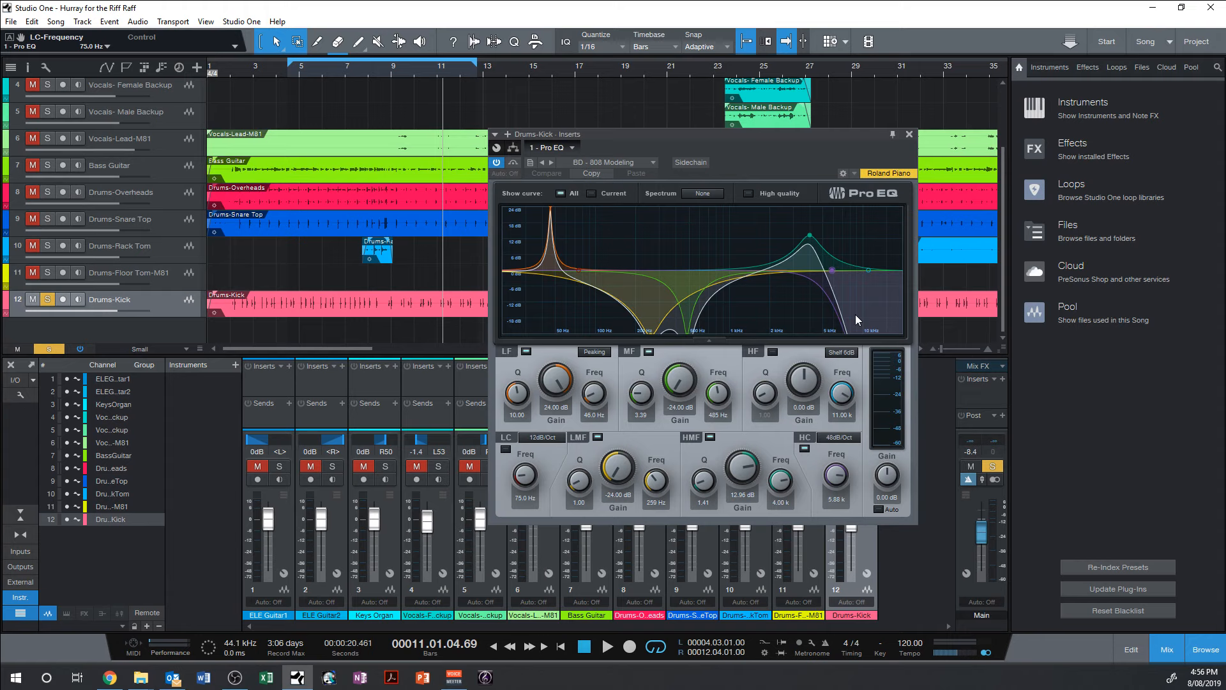
Step: Load the BD - Rocker preset in the kick's Pro EQ and play the looped section
{"action": "left_click", "coordinate": [637, 163]}
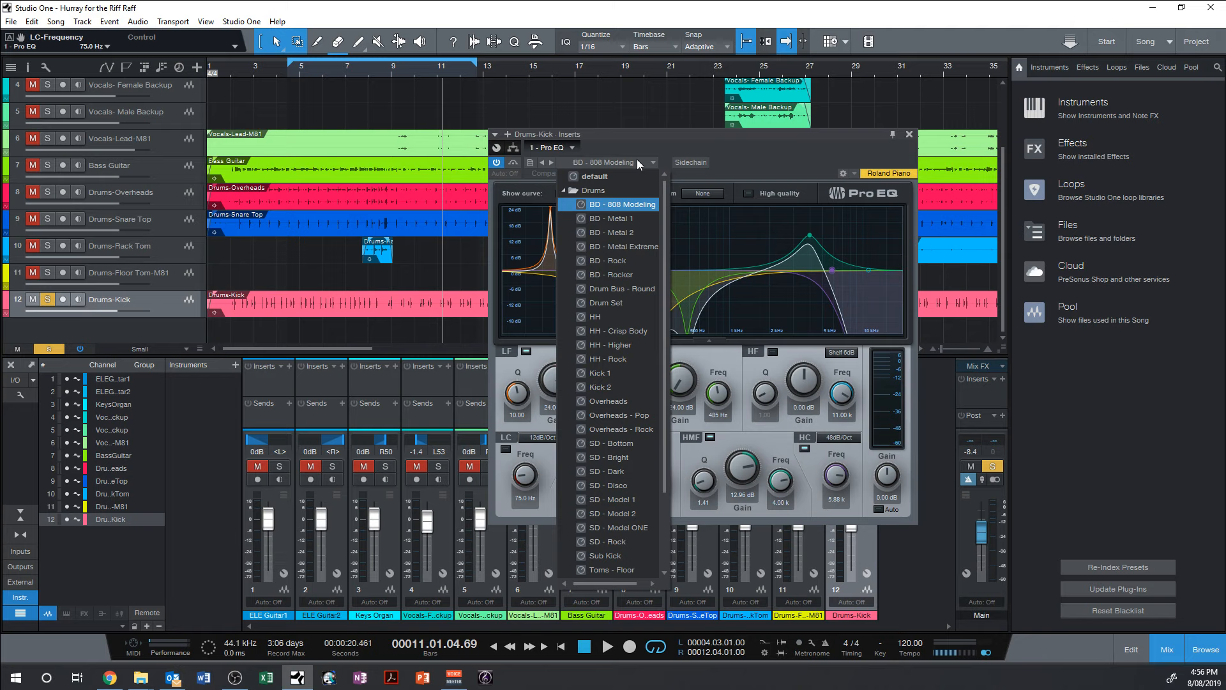
{"action": "left_click", "coordinate": [644, 275]}
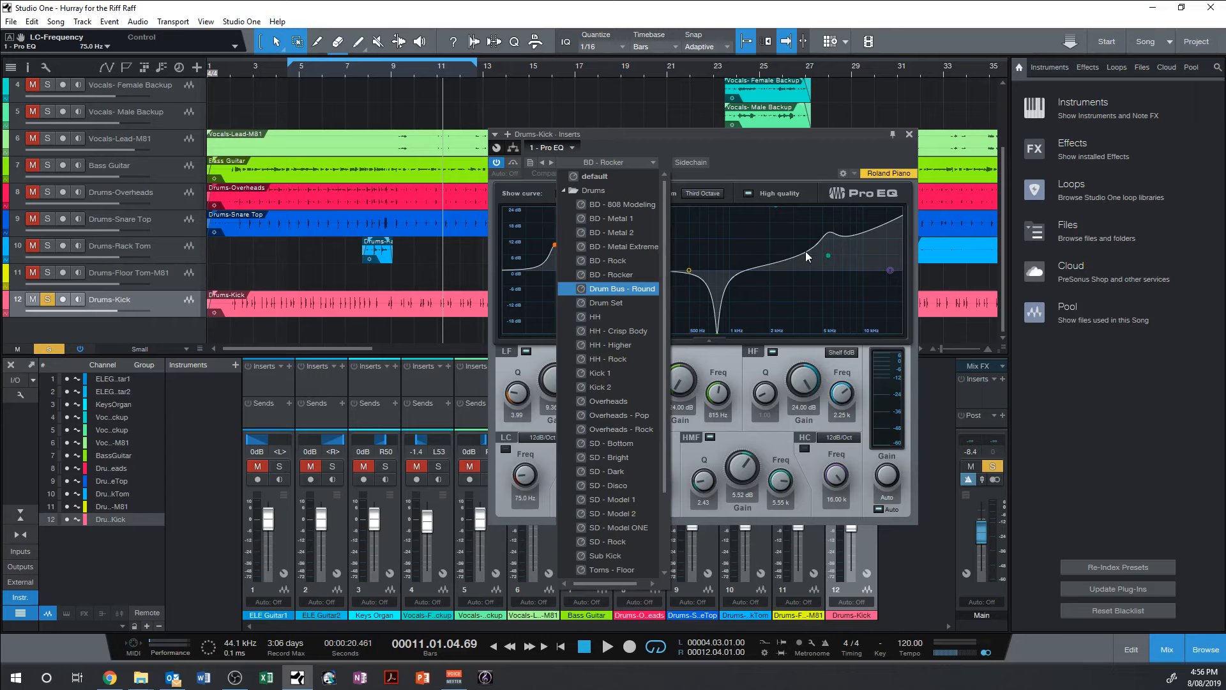
{"action": "left_click", "coordinate": [786, 159]}
{"action": "key", "text": "space"}
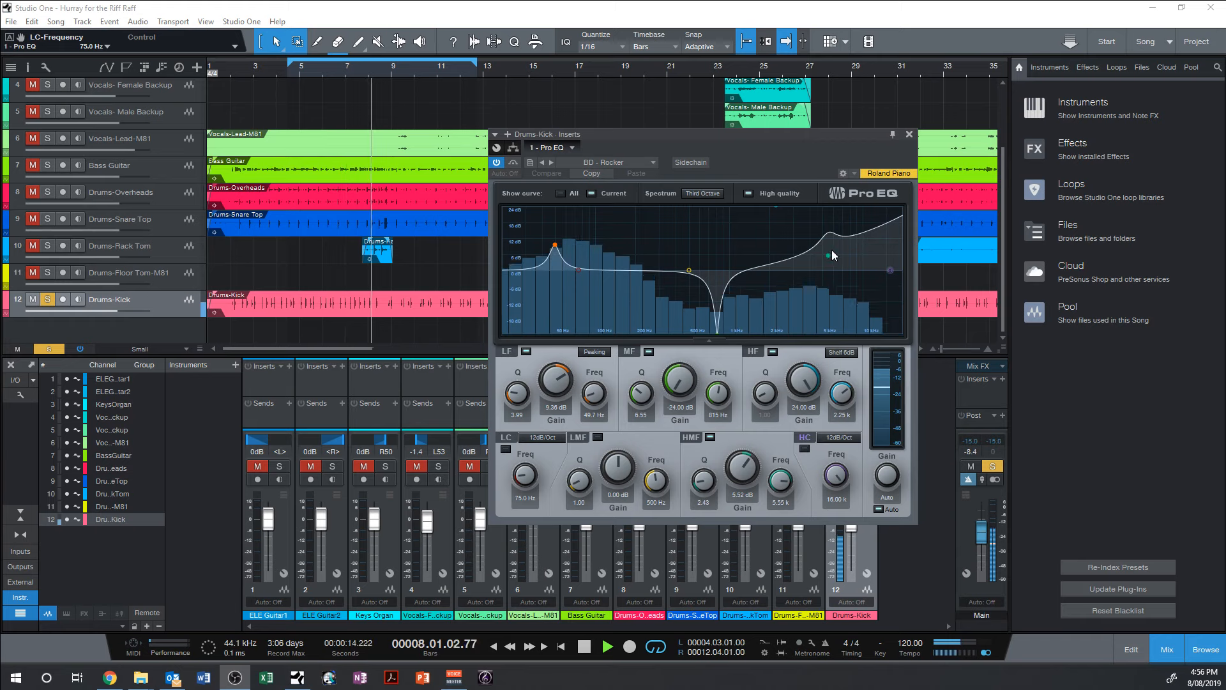
Step: Try an HMF gain of 4.71 dB and a 16.77 kHz high cut in the kick's EQ, then deactivate the high cut
{"action": "left_click_drag", "start_coordinate": [832, 250], "coordinate": [892, 282]}
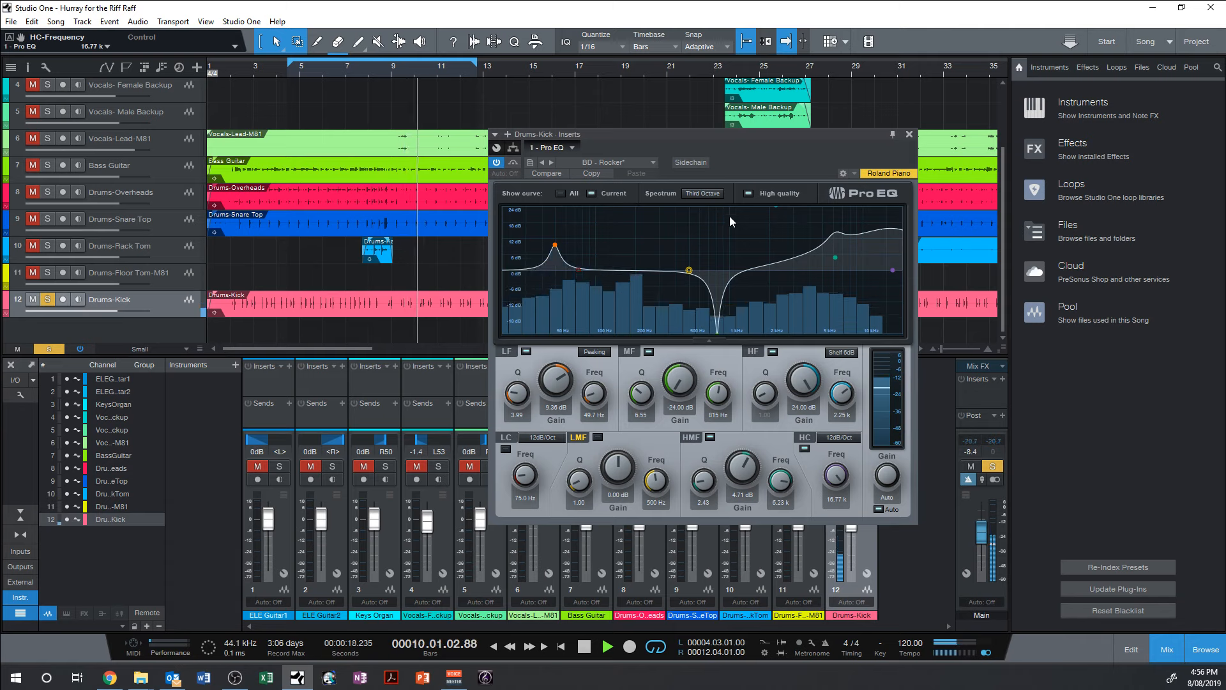
{"action": "double_click", "coordinate": [892, 270]}
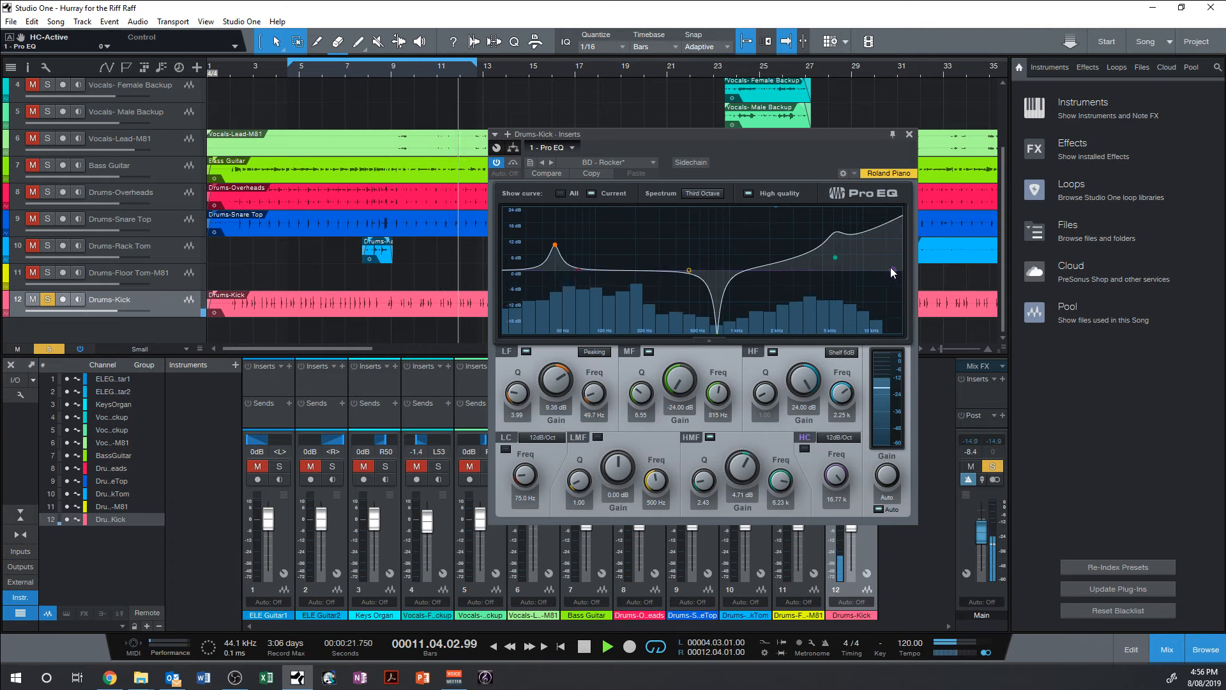
Step: Audition the BD presets from 808 Modeling to Rocker on the playing kick and settle on BD - Rock
{"action": "left_click", "coordinate": [641, 163]}
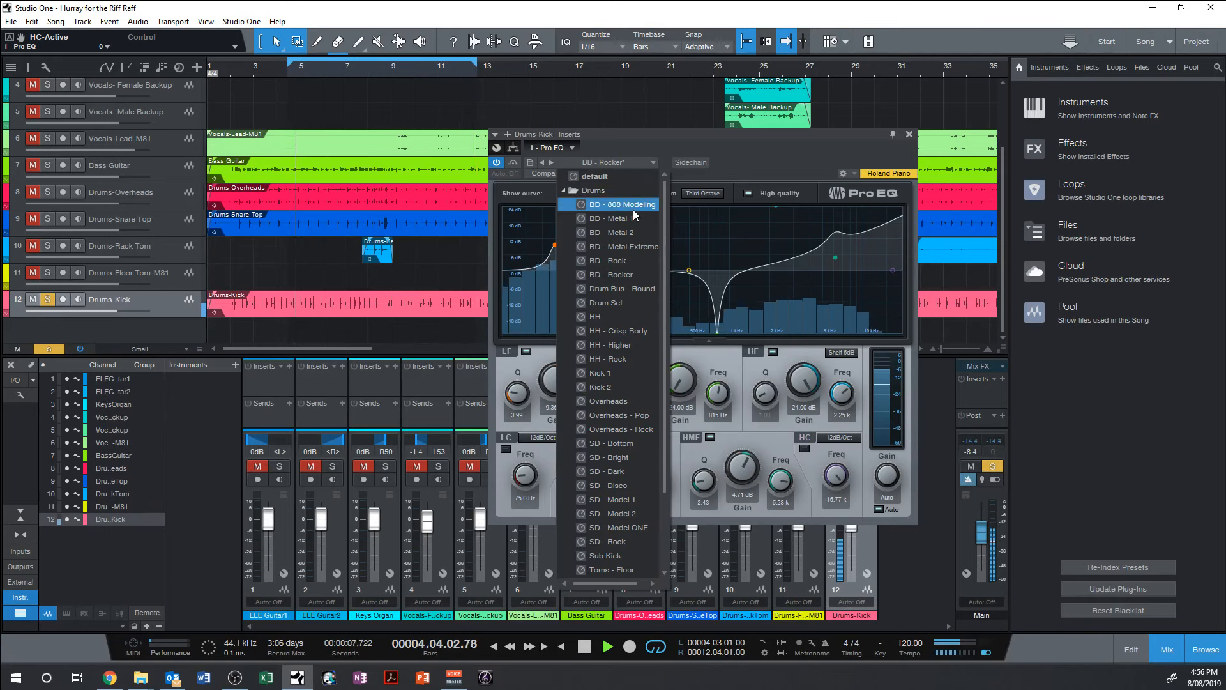
{"action": "left_click", "coordinate": [633, 209]}
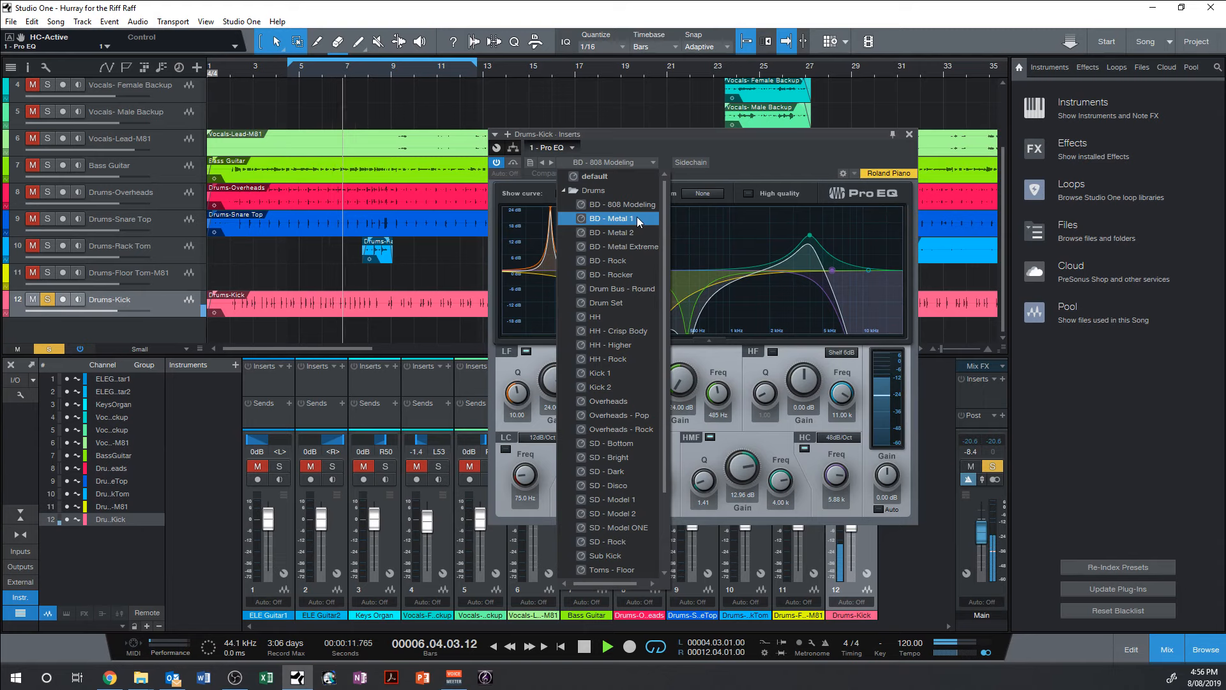
{"action": "left_click", "coordinate": [637, 218]}
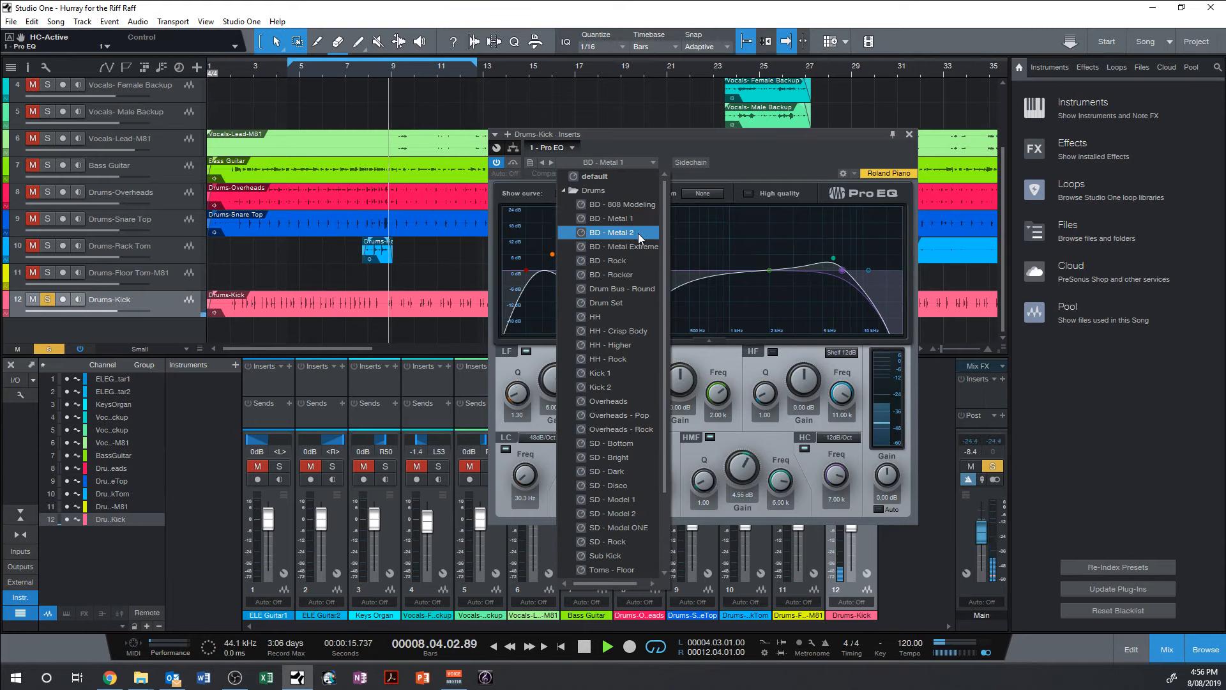
{"action": "left_click", "coordinate": [638, 233]}
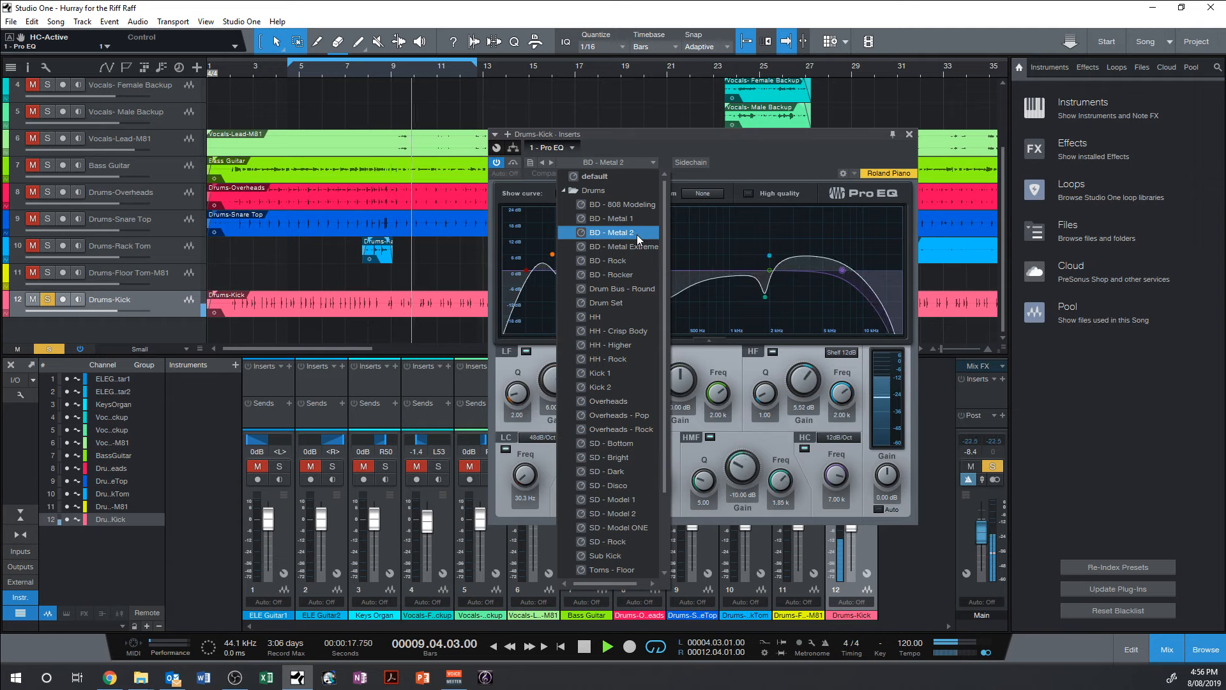
{"action": "left_click", "coordinate": [637, 247]}
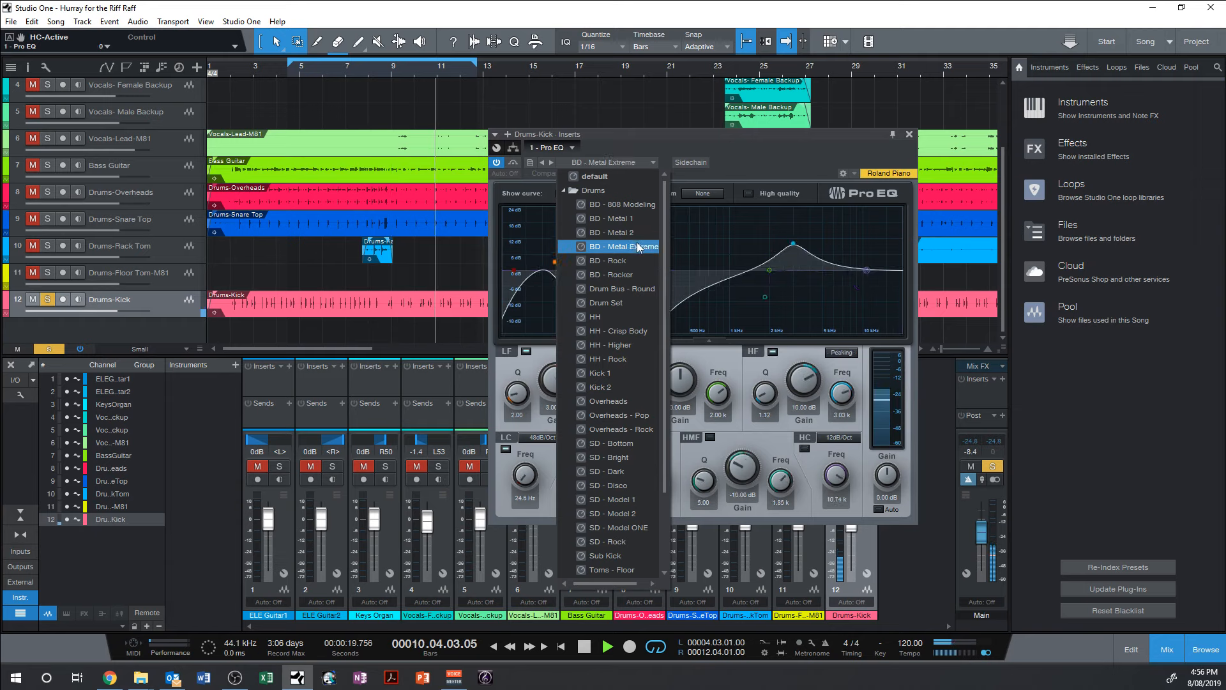
{"action": "left_click", "coordinate": [638, 261]}
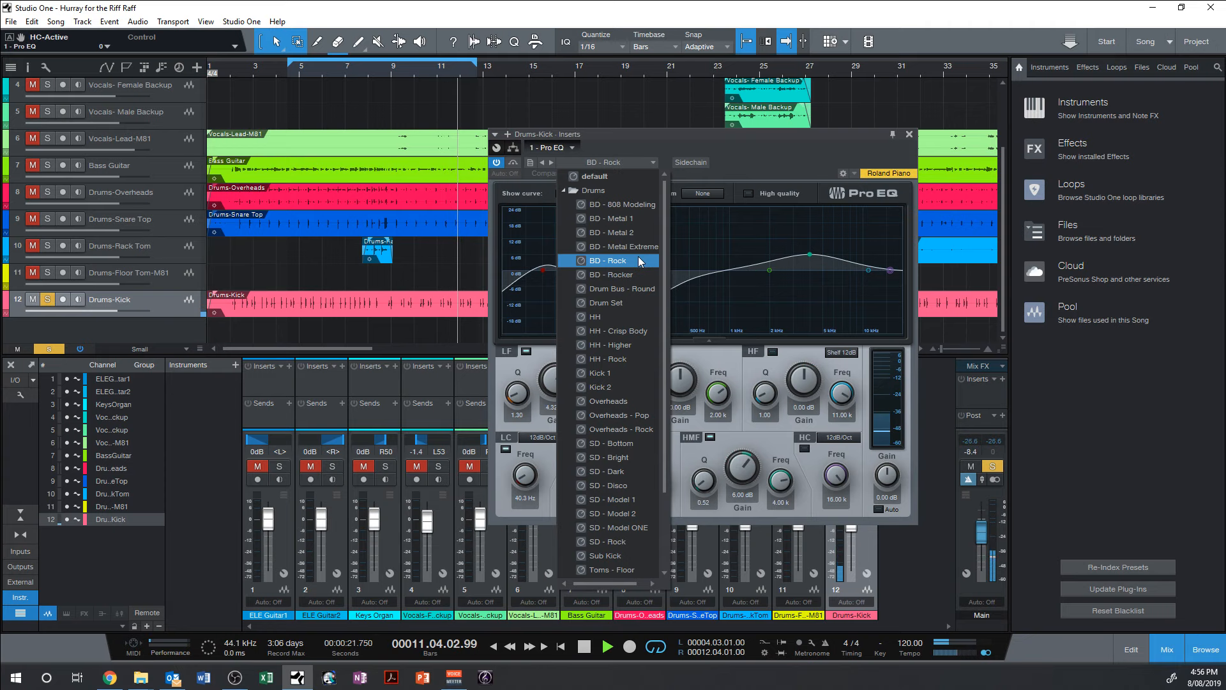
{"action": "left_click", "coordinate": [640, 274]}
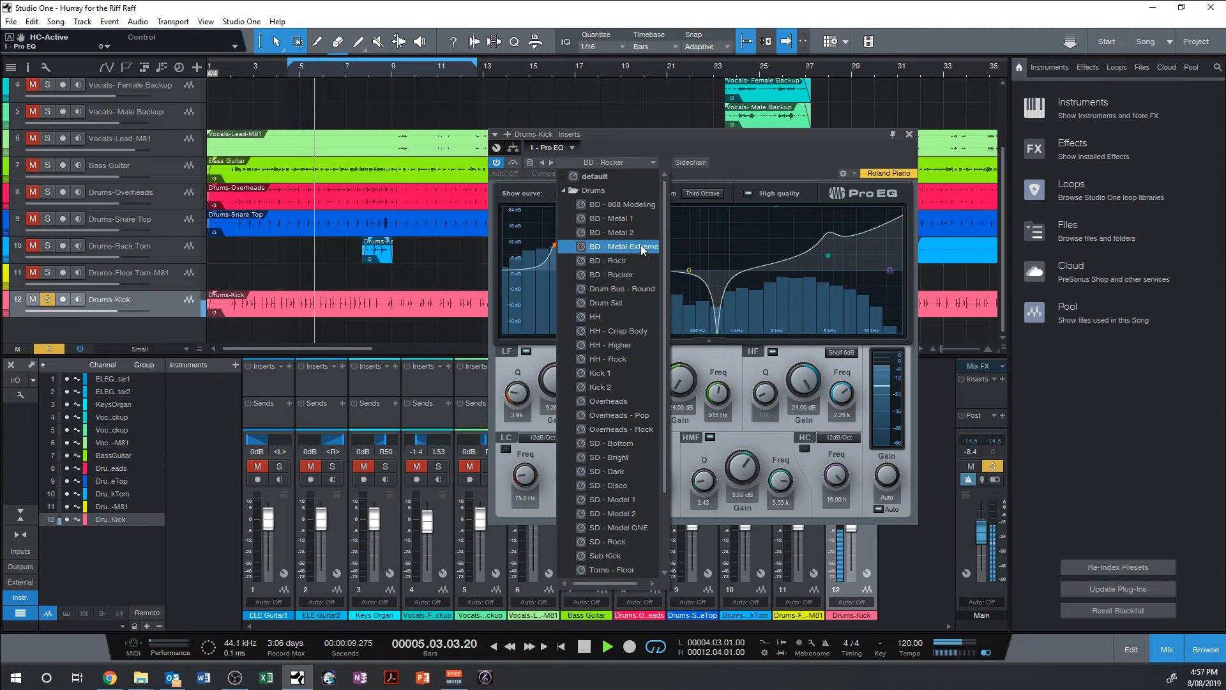
{"action": "left_click", "coordinate": [642, 248]}
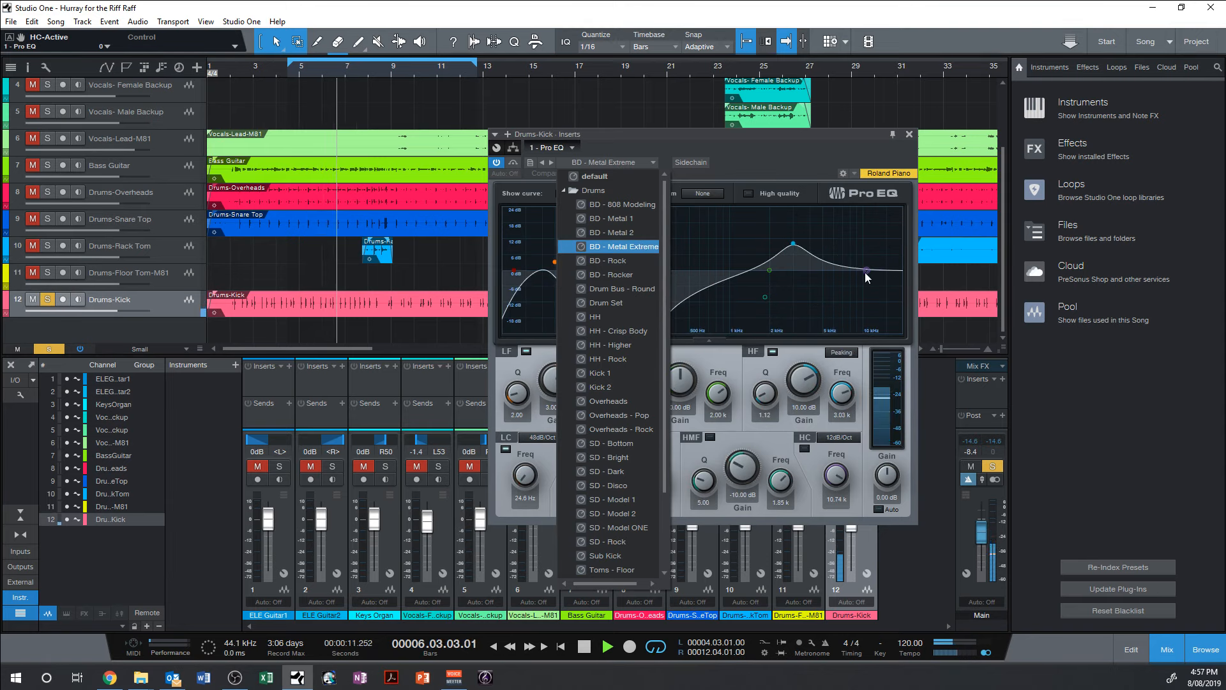
{"action": "key", "text": "Down"}
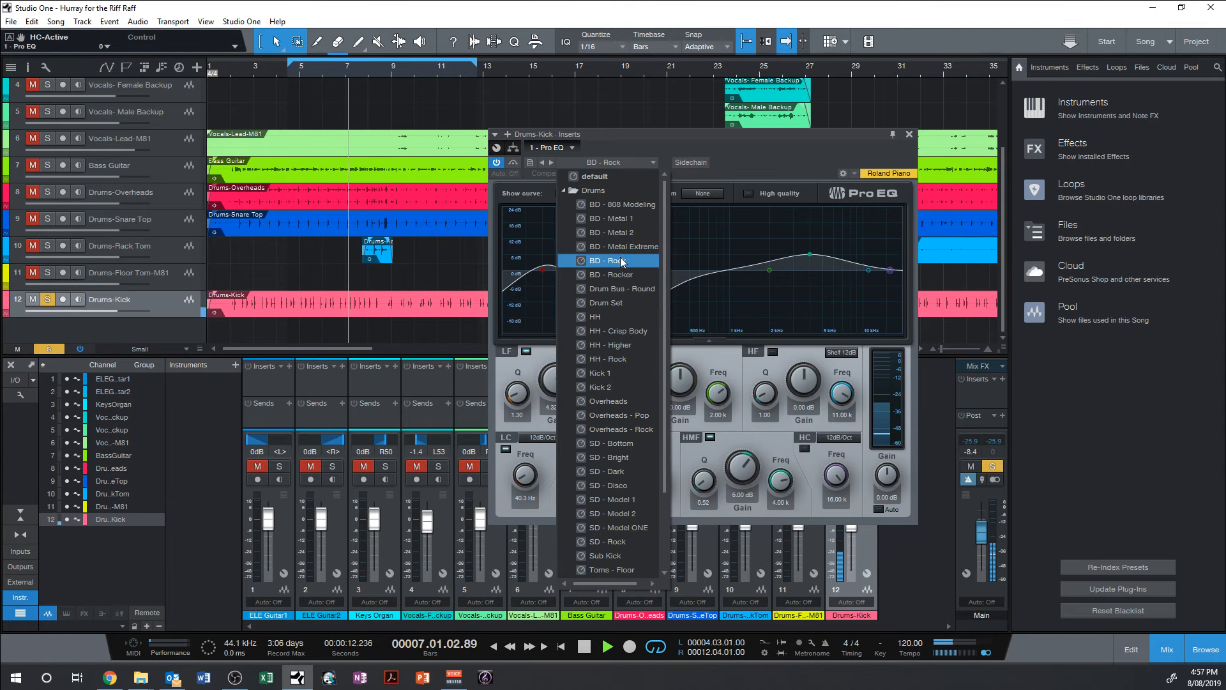
Step: Set the kick EQ's high cut to about 8.48 kHz, HF gain to -3.76 dB and LF band to 81.8 Hz at 5.88 dB, then close it
{"action": "left_click", "coordinate": [870, 272]}
{"action": "mouse_move", "coordinate": [868, 271]}
{"action": "left_mouse_down"}
{"action": "mouse_move", "coordinate": [884, 281]}
{"action": "mouse_move", "coordinate": [853, 286]}
{"action": "left_mouse_up"}
{"action": "mouse_move", "coordinate": [561, 259]}
{"action": "left_mouse_down"}
{"action": "mouse_move", "coordinate": [546, 267]}
{"action": "mouse_move", "coordinate": [584, 258]}
{"action": "left_mouse_up"}
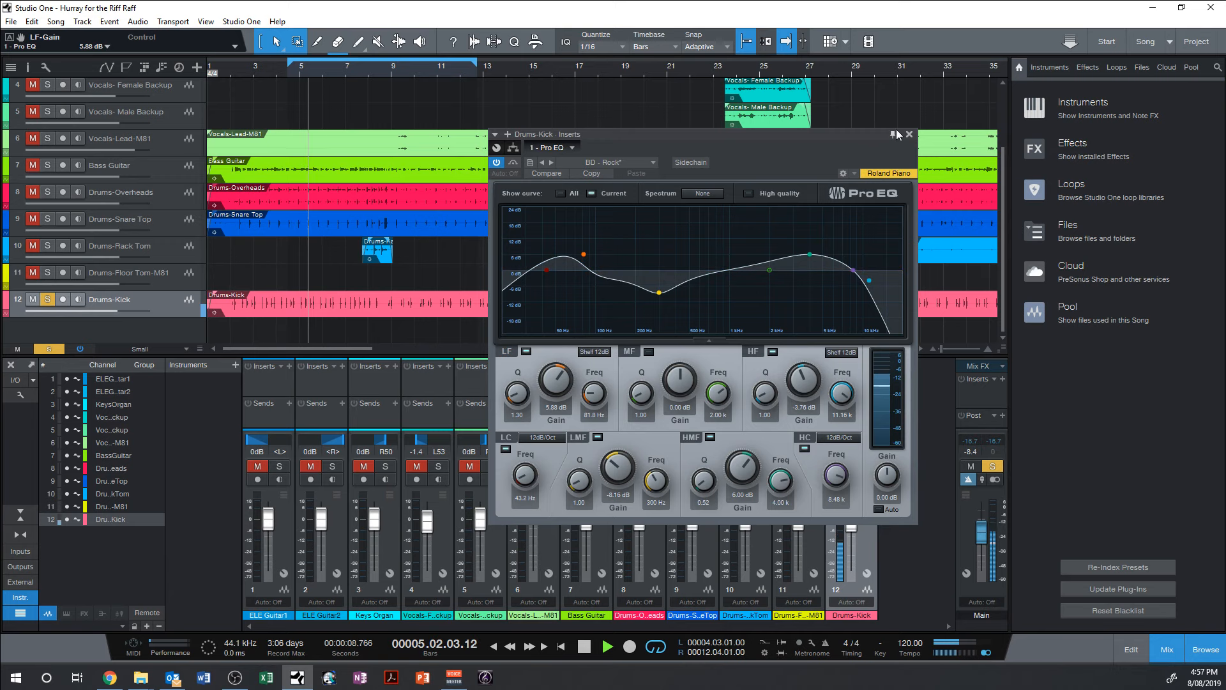
{"action": "left_click", "coordinate": [908, 135]}
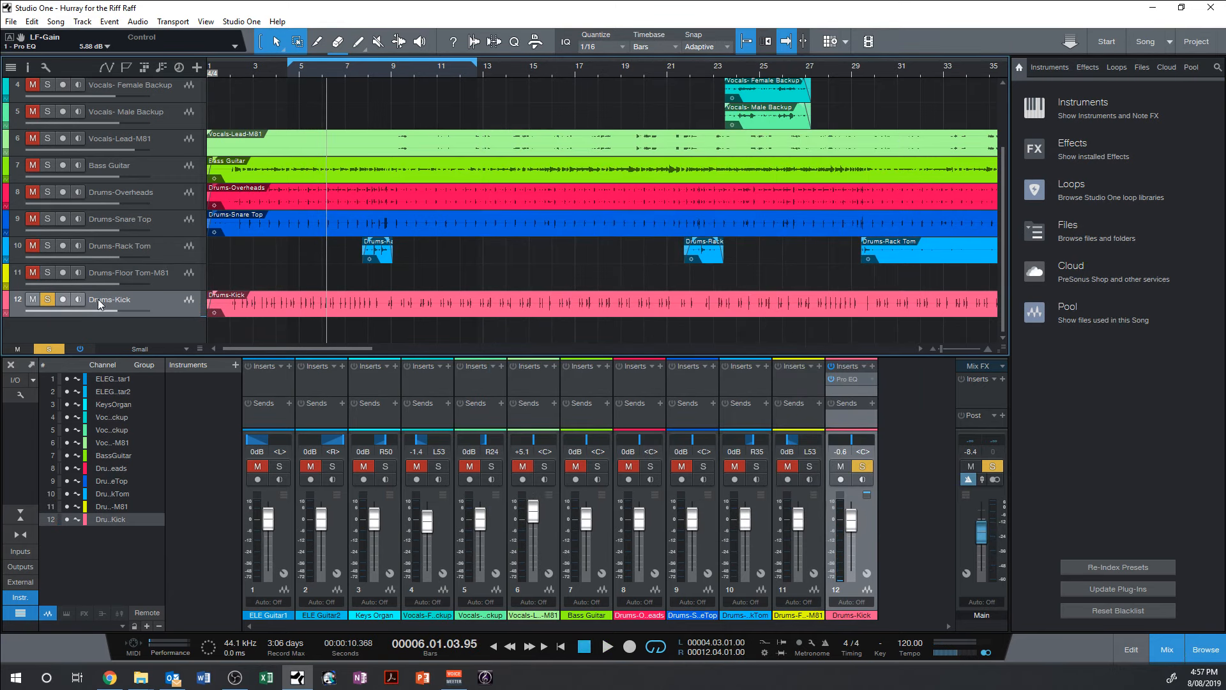
Step: Mute the Drums-Kick track and solo the Drums-Floor Tom-M81 track
{"action": "left_click", "coordinate": [33, 300]}
{"action": "left_click", "coordinate": [48, 272]}
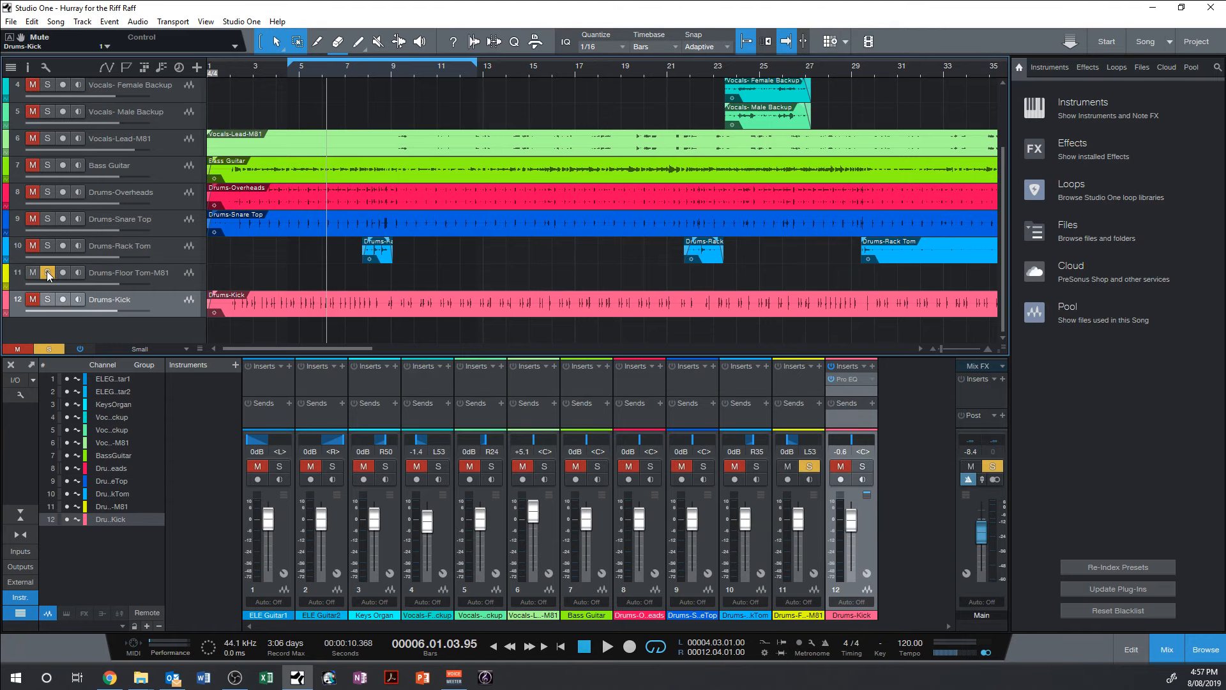
Step: Set the loop range from bar 97.01 to bar 102.02 over the floor tom's last clip and play it
{"action": "left_click_drag", "start_coordinate": [339, 348], "coordinate": [691, 347]}
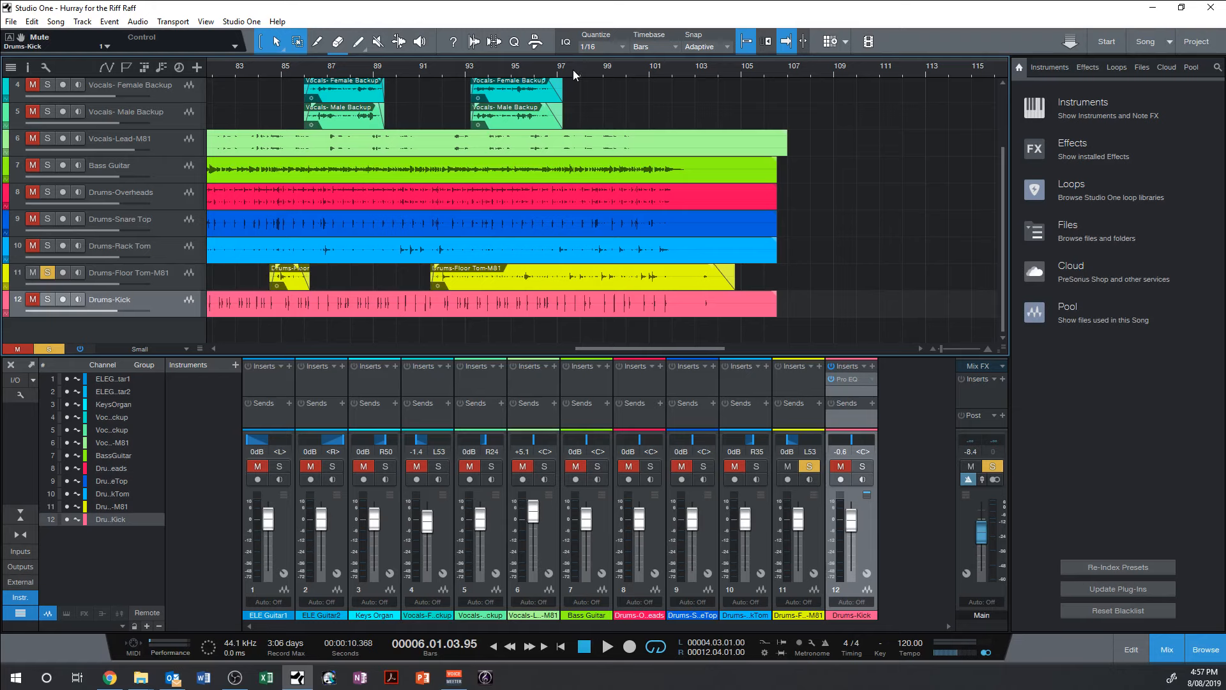
{"action": "mouse_move", "coordinate": [561, 60]}
{"action": "left_mouse_down"}
{"action": "mouse_move", "coordinate": [714, 66]}
{"action": "mouse_move", "coordinate": [678, 66]}
{"action": "left_mouse_up"}
{"action": "right_click", "coordinate": [613, 60]}
{"action": "left_click", "coordinate": [599, 4]}
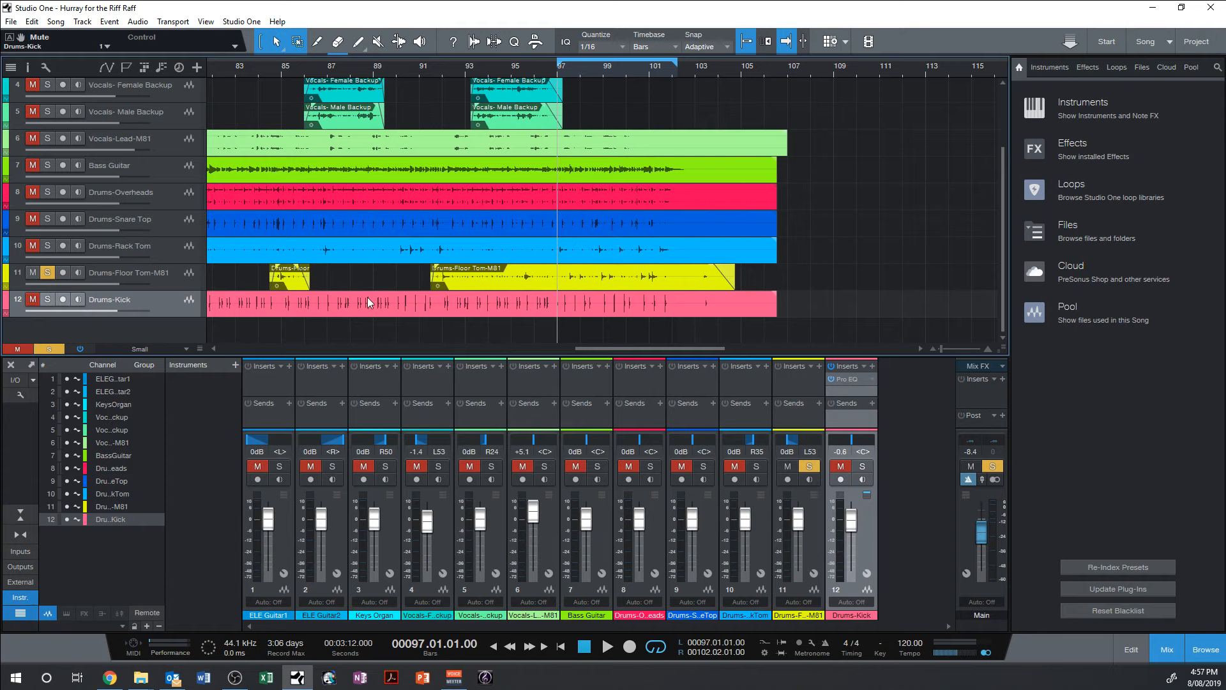
{"action": "key", "text": "space"}
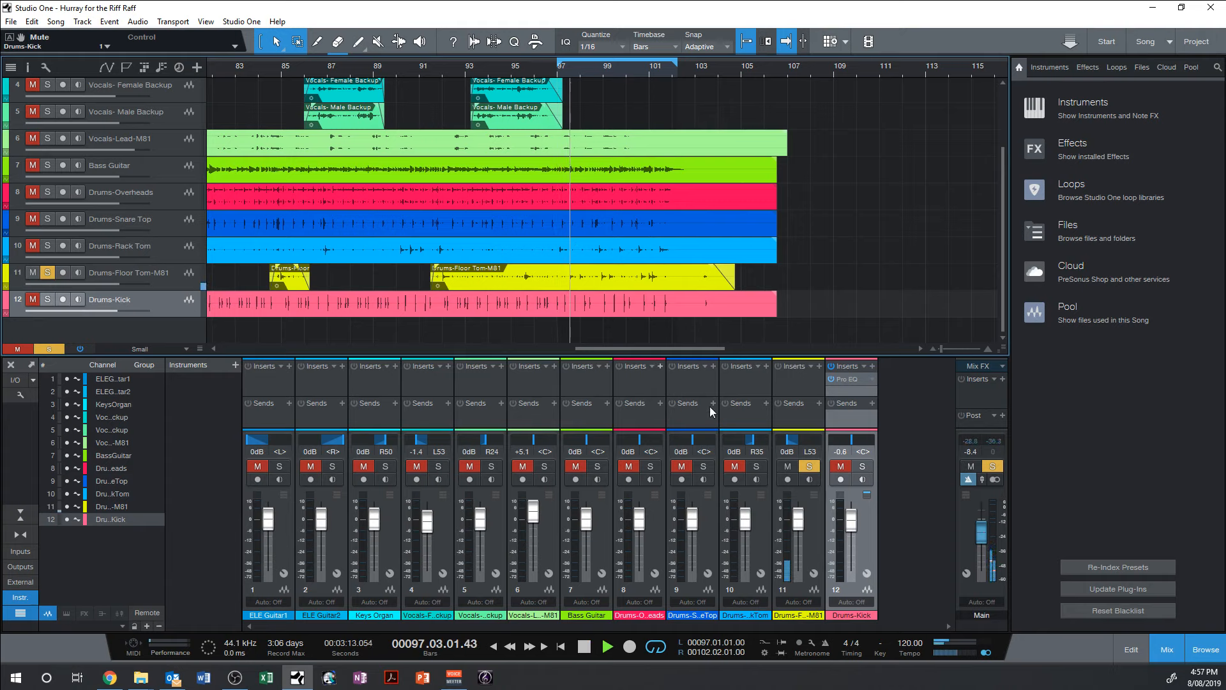
Step: Insert a Pro EQ on the Drums-Floor Tom-M81 channel and load its Toms - Floor preset
{"action": "left_click", "coordinate": [820, 366]}
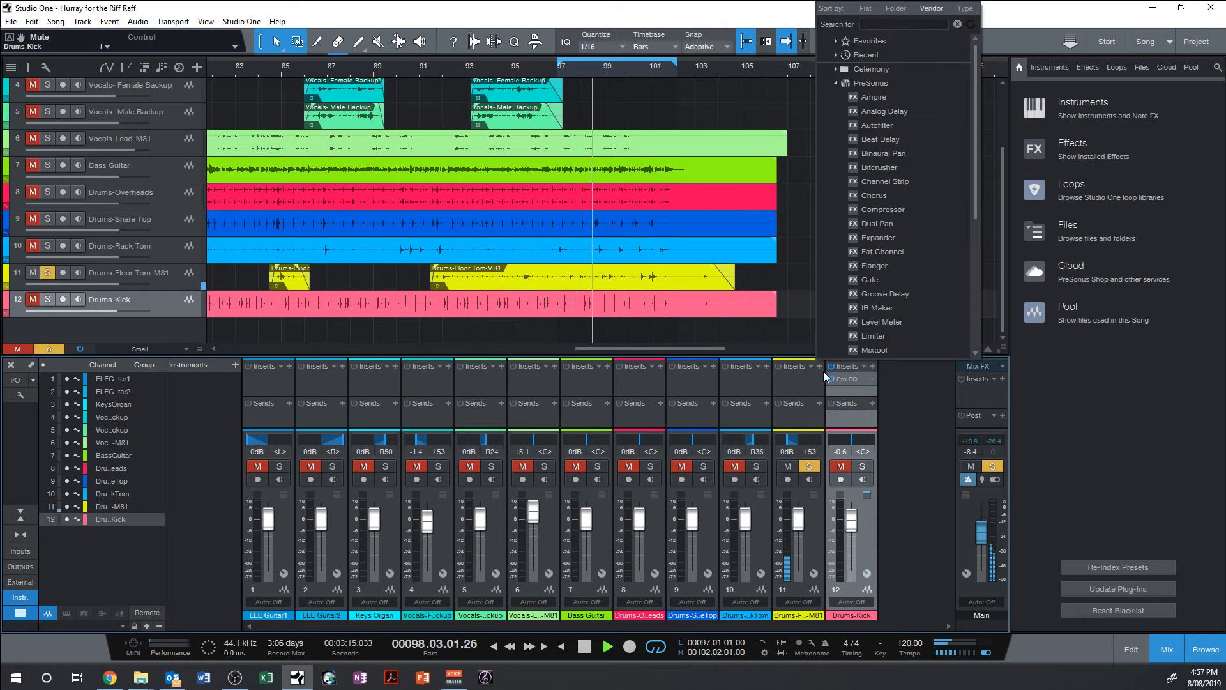
{"action": "scroll", "coordinate": [894, 265], "scroll_direction": "down", "scroll_amount": 5}
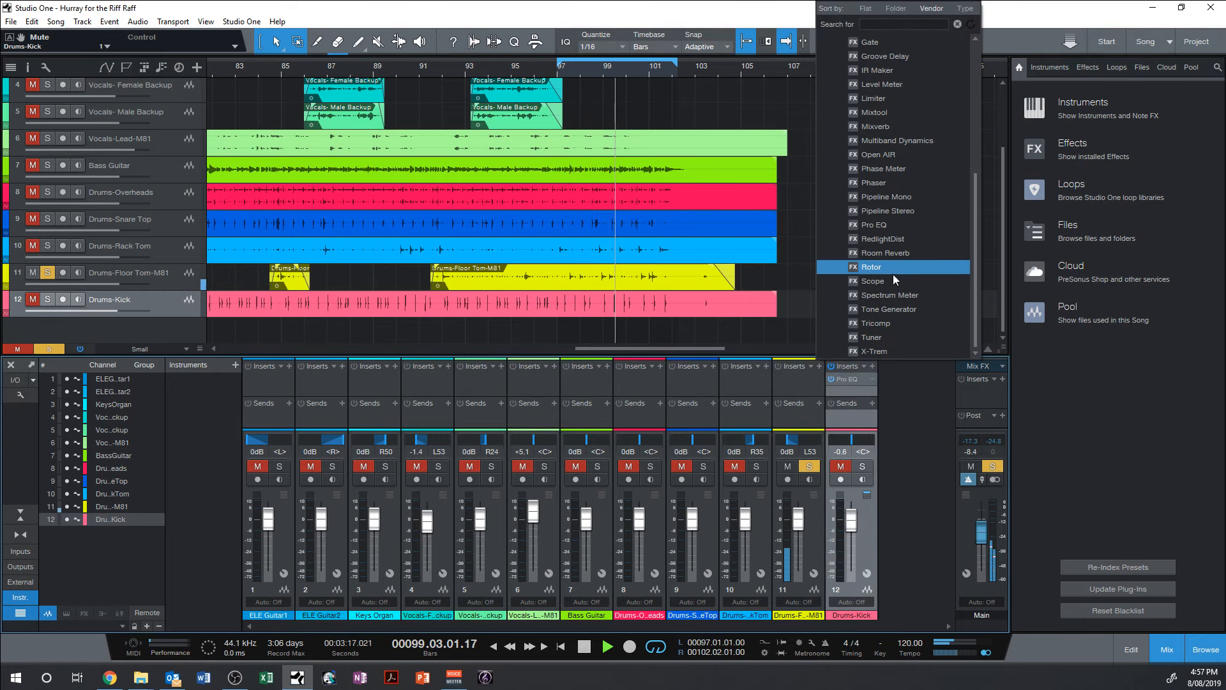
{"action": "left_click", "coordinate": [894, 225]}
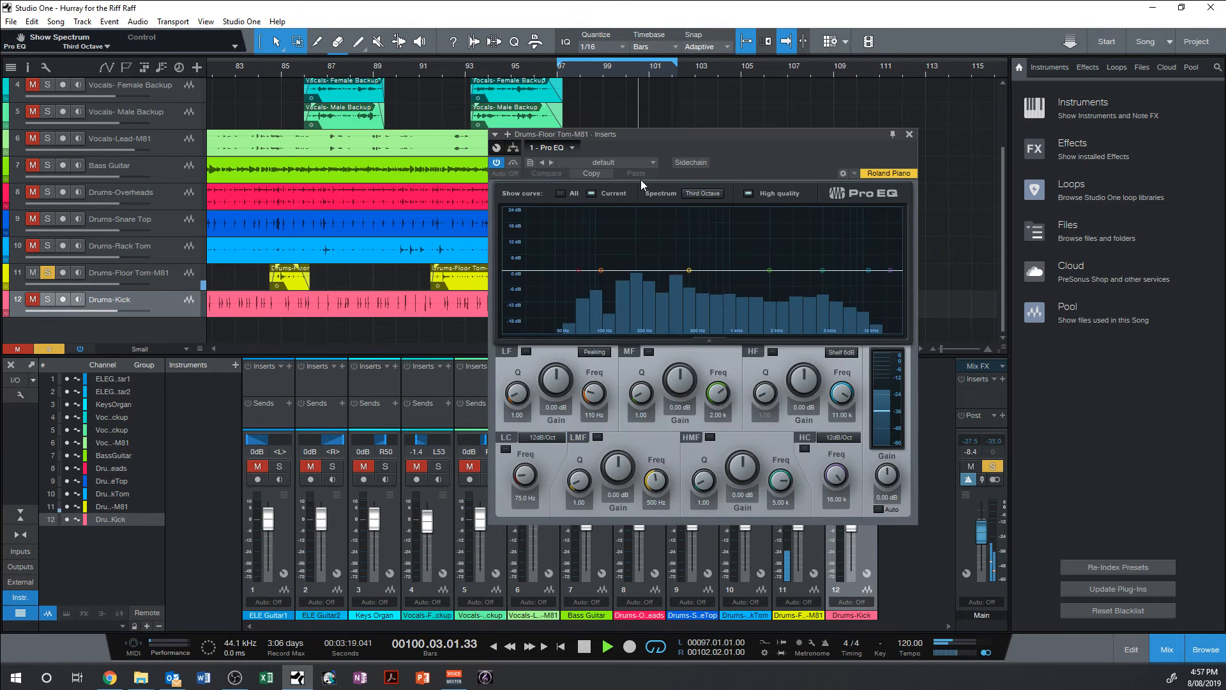
{"action": "left_click", "coordinate": [646, 163]}
{"action": "left_click", "coordinate": [611, 189]}
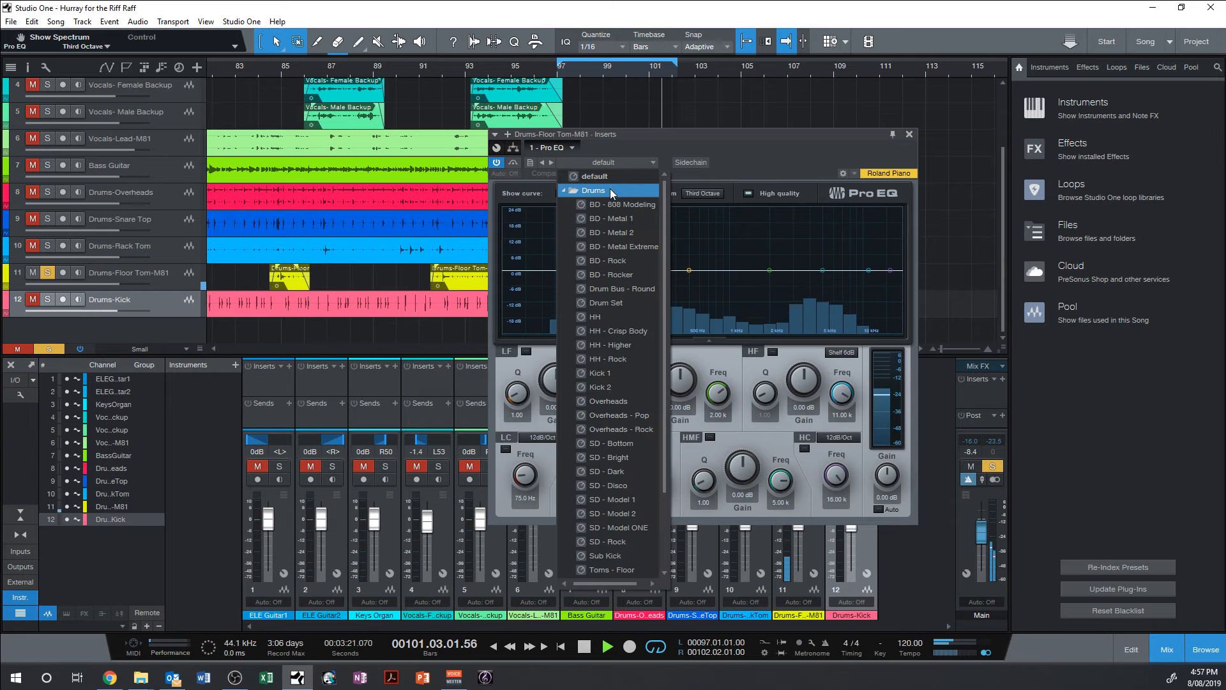
{"action": "scroll", "coordinate": [615, 334], "scroll_direction": "down", "scroll_amount": 3}
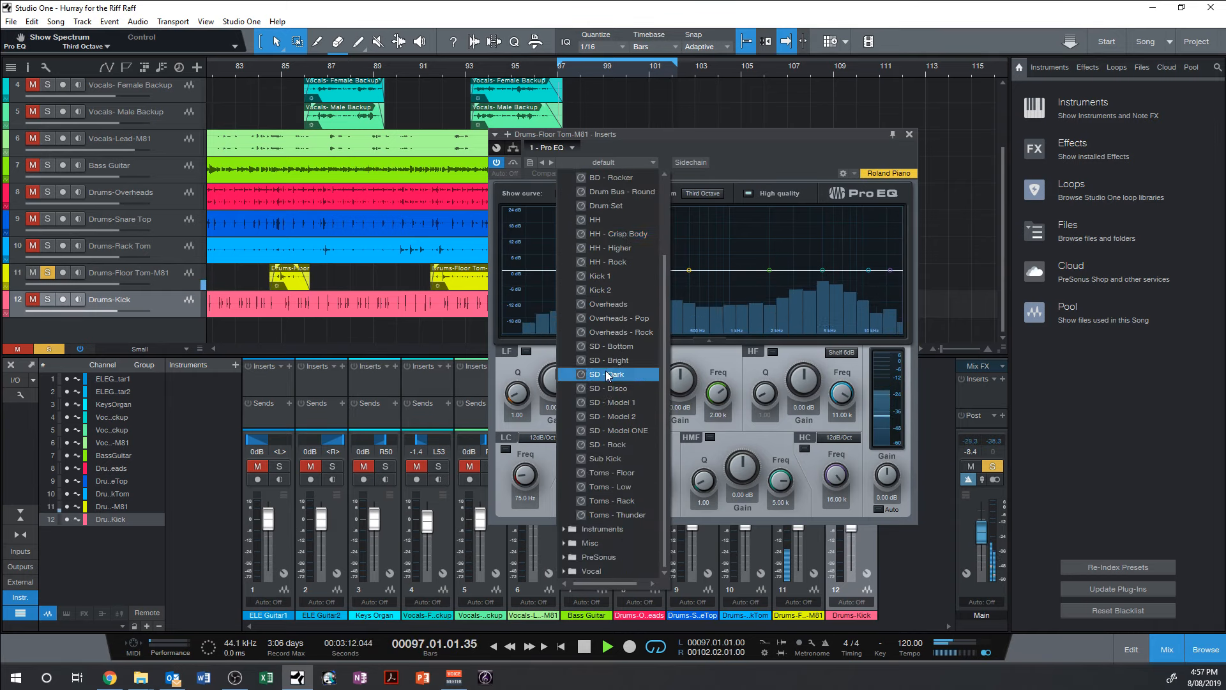
{"action": "left_click", "coordinate": [631, 477]}
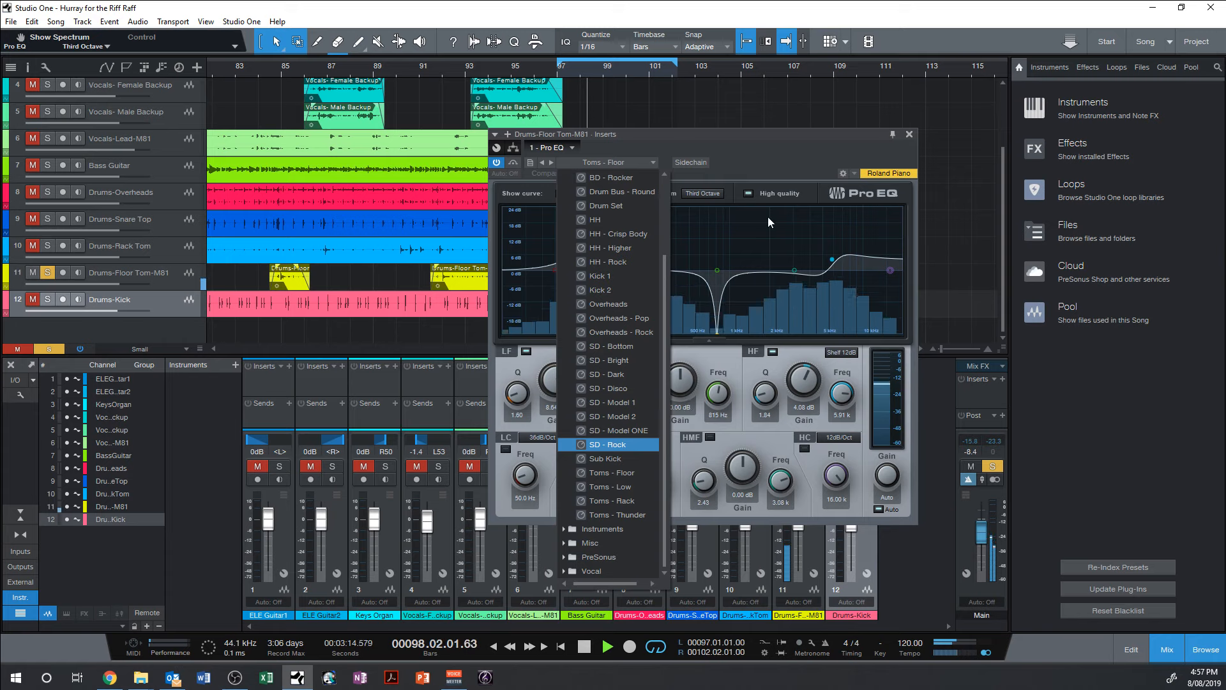
{"action": "left_click", "coordinate": [802, 155]}
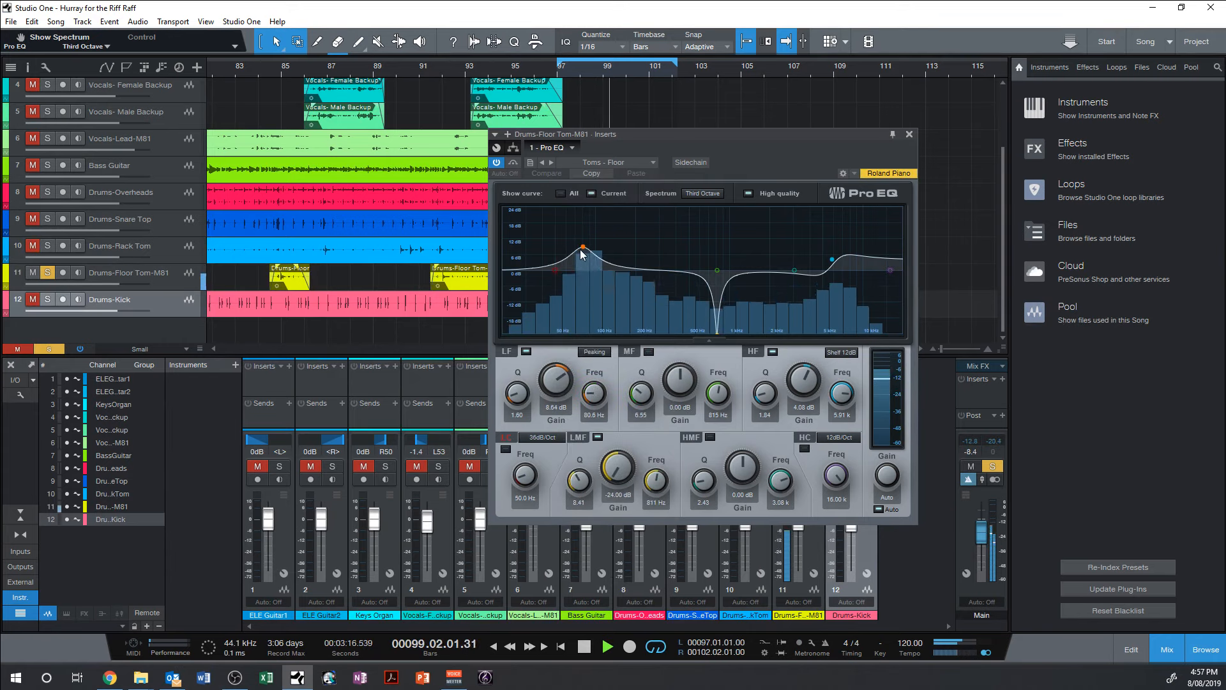
Step: Adjust the floor tom EQ's low-frequency peak slightly, lower the high cut to about 4.06 kHz and close the EQ
{"action": "left_click_drag", "start_coordinate": [583, 249], "coordinate": [586, 247]}
{"action": "left_click_drag", "start_coordinate": [883, 272], "coordinate": [810, 346]}
{"action": "left_click", "coordinate": [909, 134]}
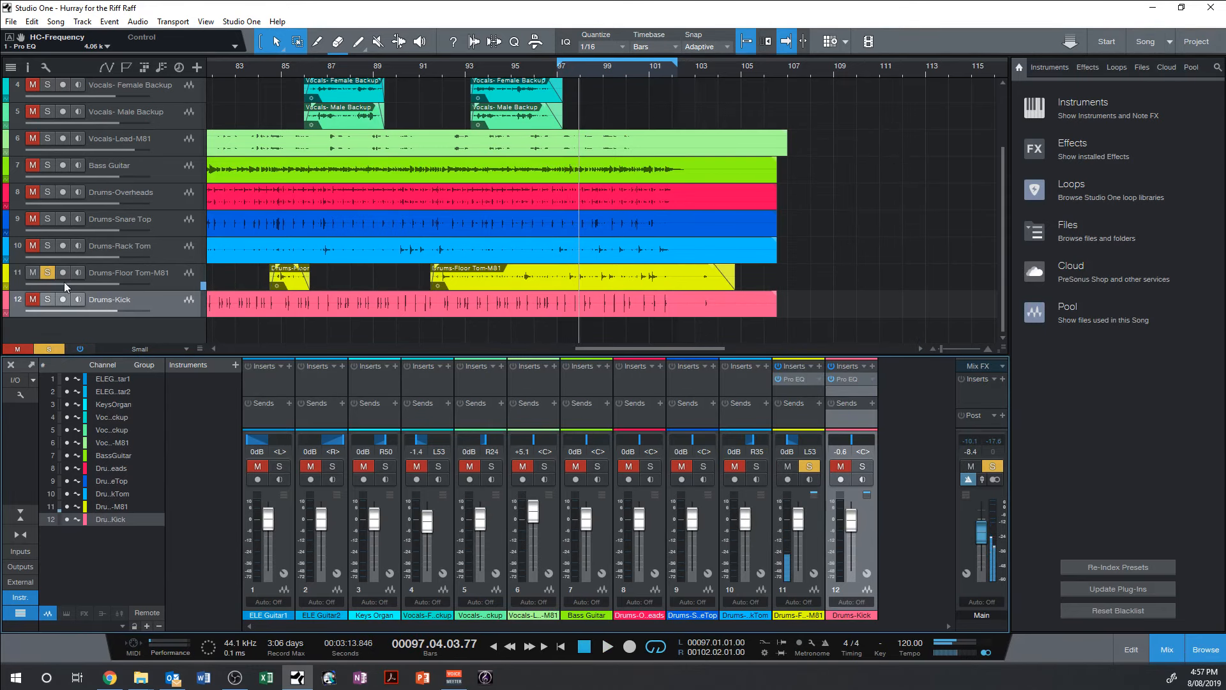
Step: Mute the Drums-Floor Tom-M81 track, solo Drums-Rack Tom and play the looped section
{"action": "left_click", "coordinate": [30, 272]}
{"action": "left_click", "coordinate": [48, 245]}
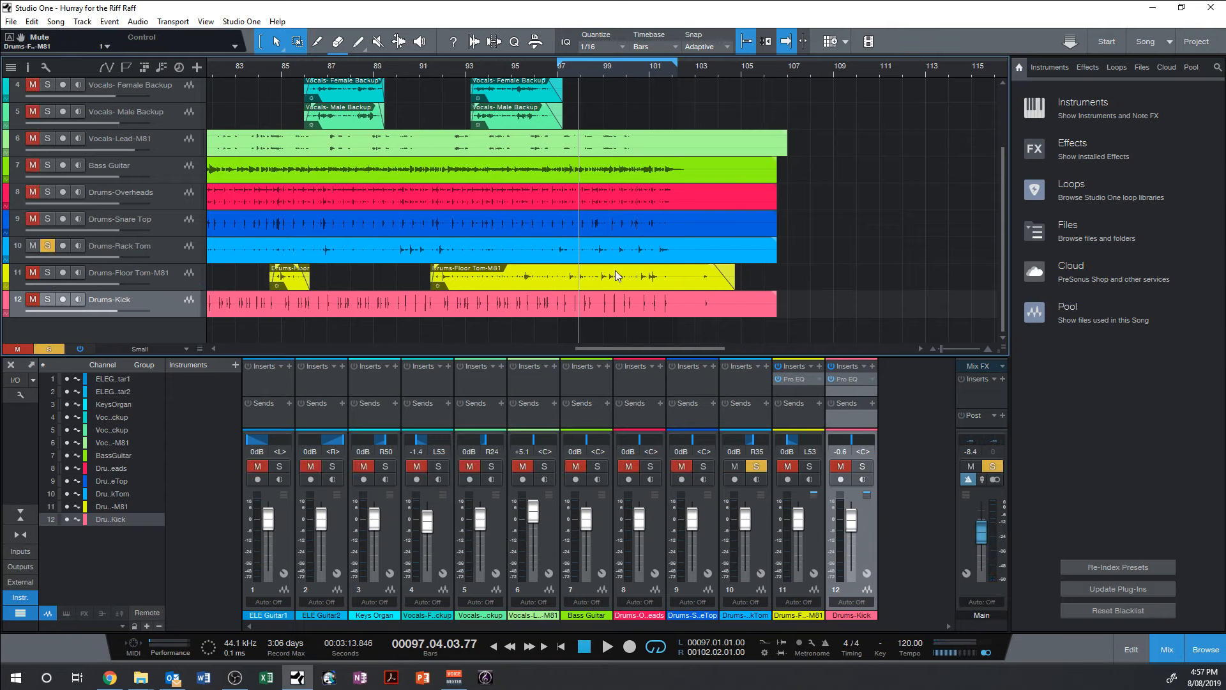
{"action": "key", "text": "space"}
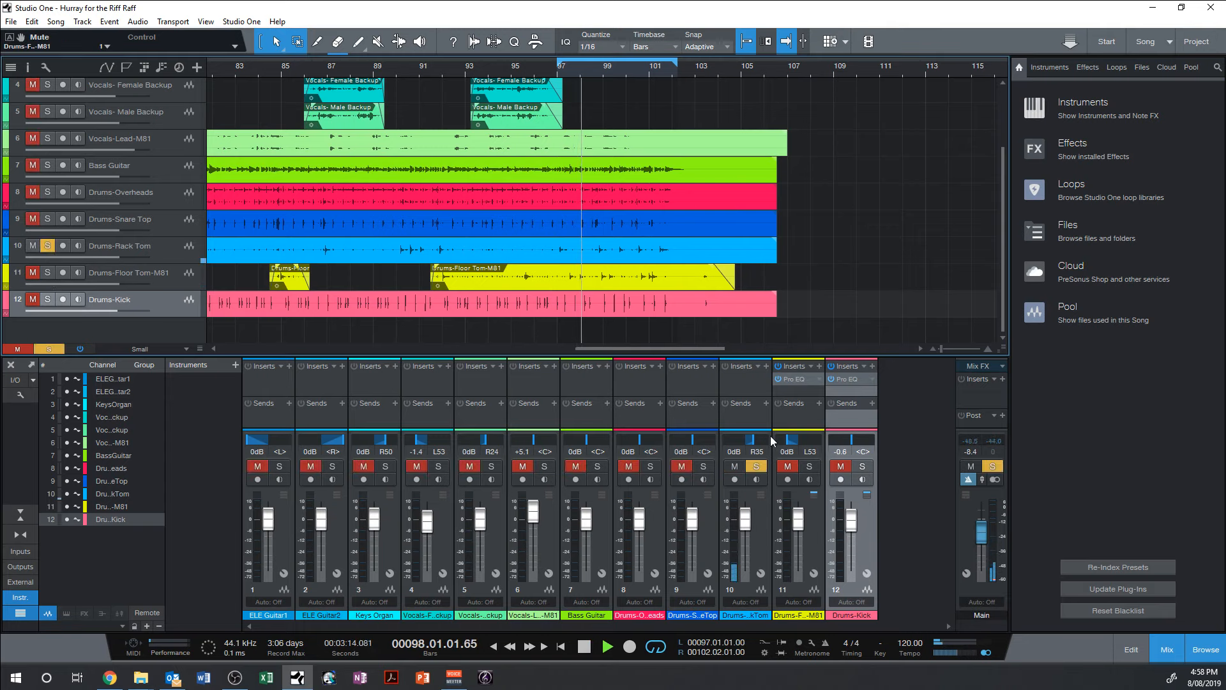
Step: Insert a Pro EQ on the Drums-Rack Tom channel and load its Toms - Rack preset
{"action": "left_click", "coordinate": [765, 366]}
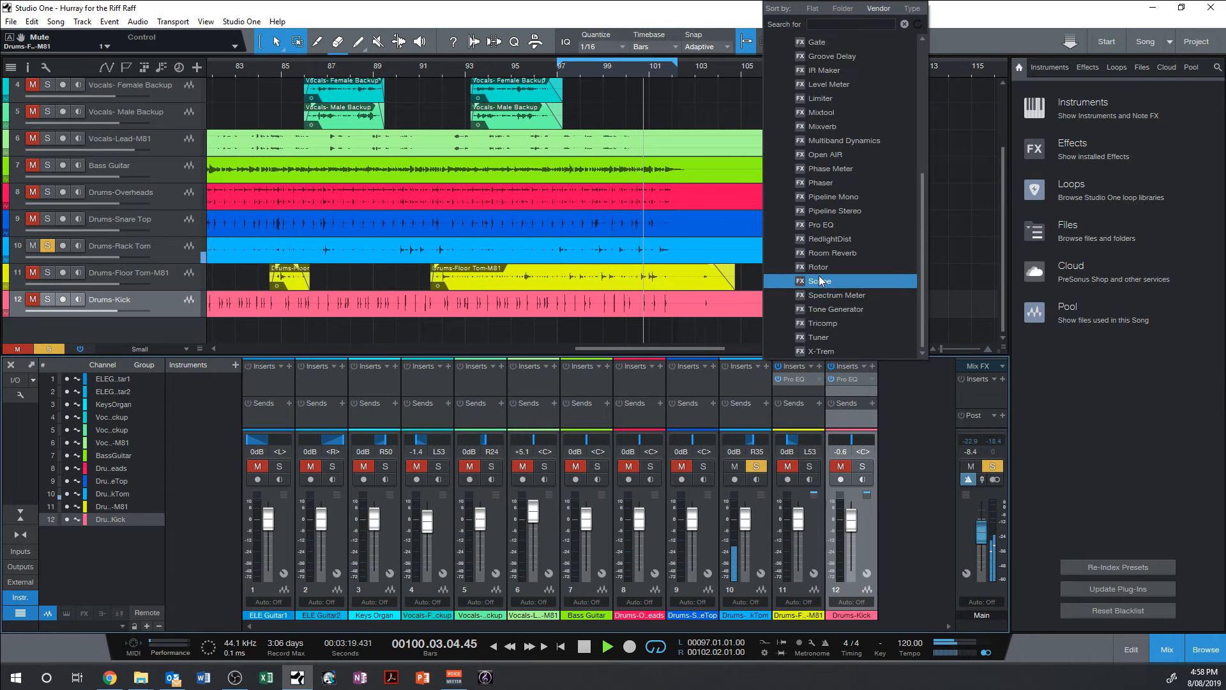
{"action": "left_click", "coordinate": [841, 226]}
{"action": "left_click_drag", "start_coordinate": [890, 270], "coordinate": [846, 291]}
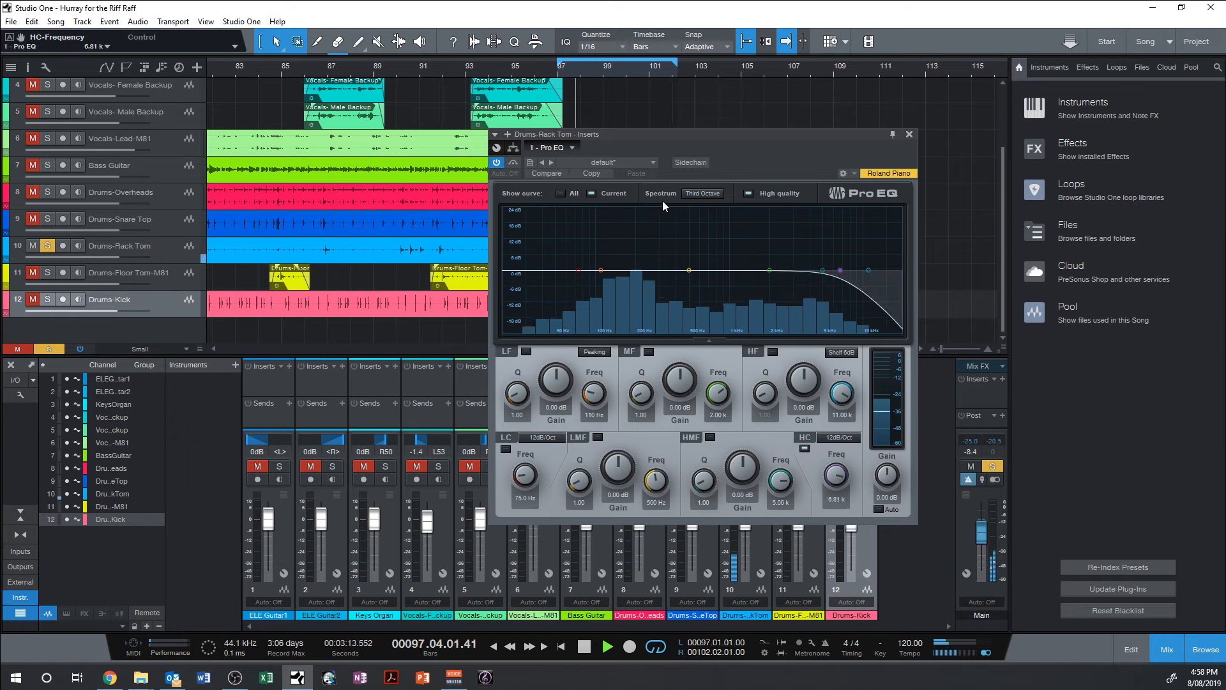
{"action": "left_click", "coordinate": [608, 162]}
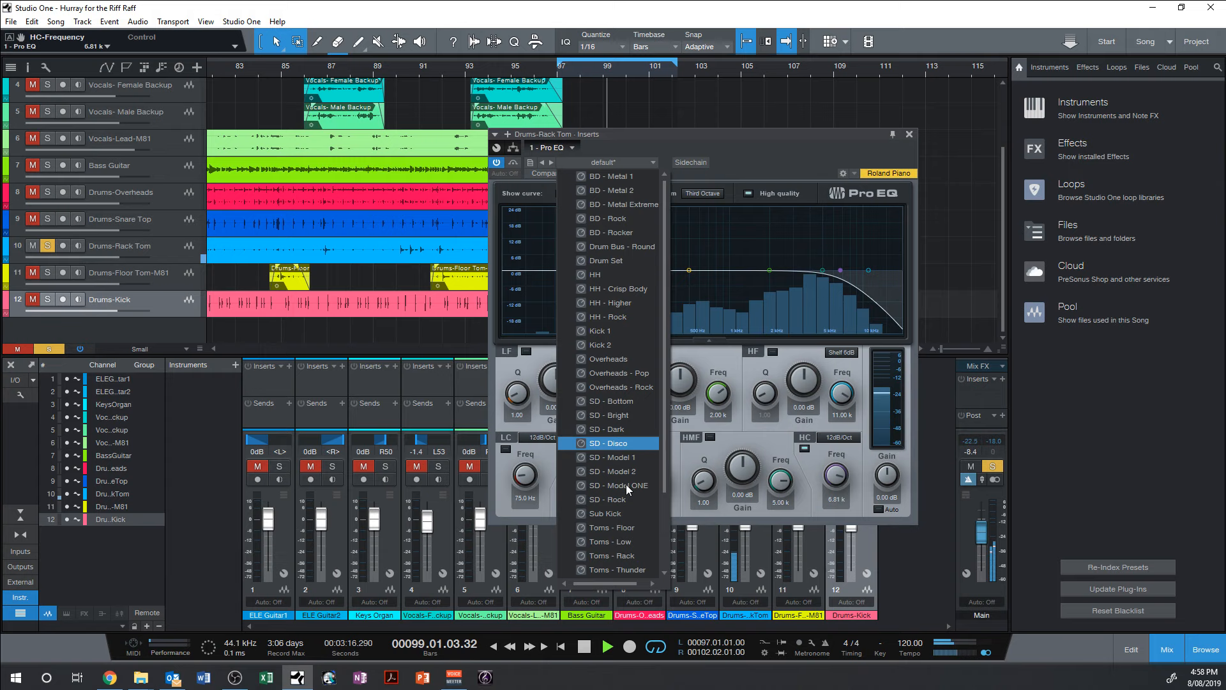
{"action": "scroll", "coordinate": [629, 492], "scroll_direction": "down", "scroll_amount": 2}
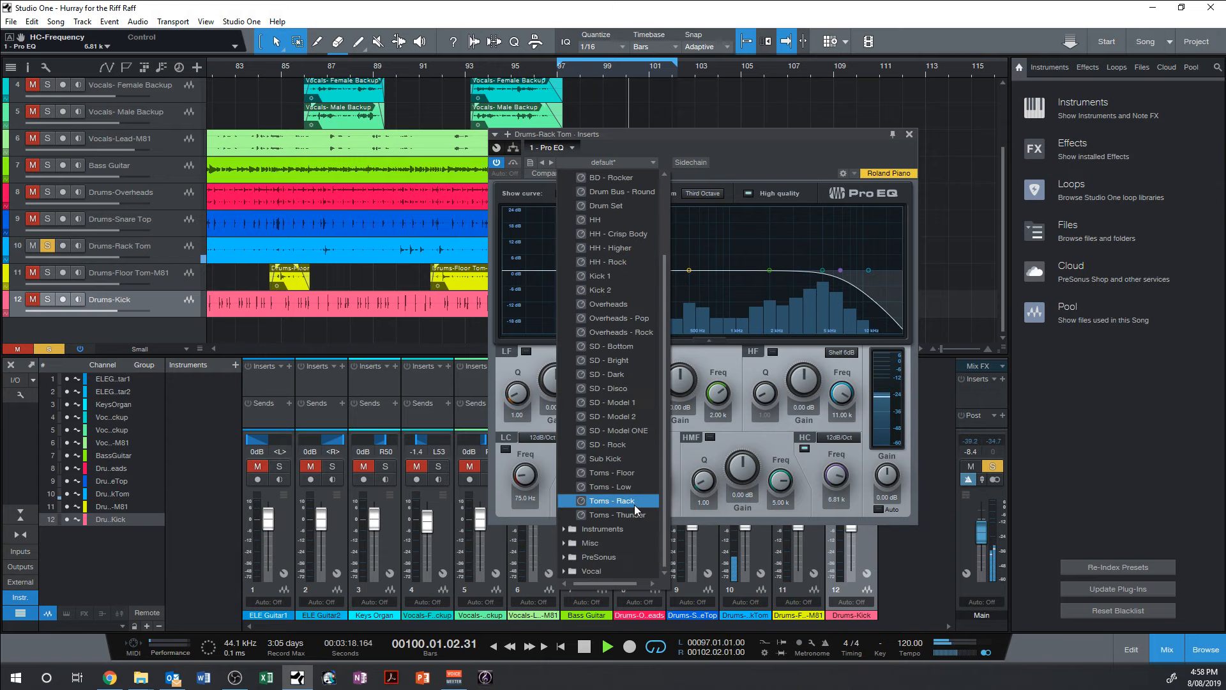
{"action": "left_click", "coordinate": [635, 503]}
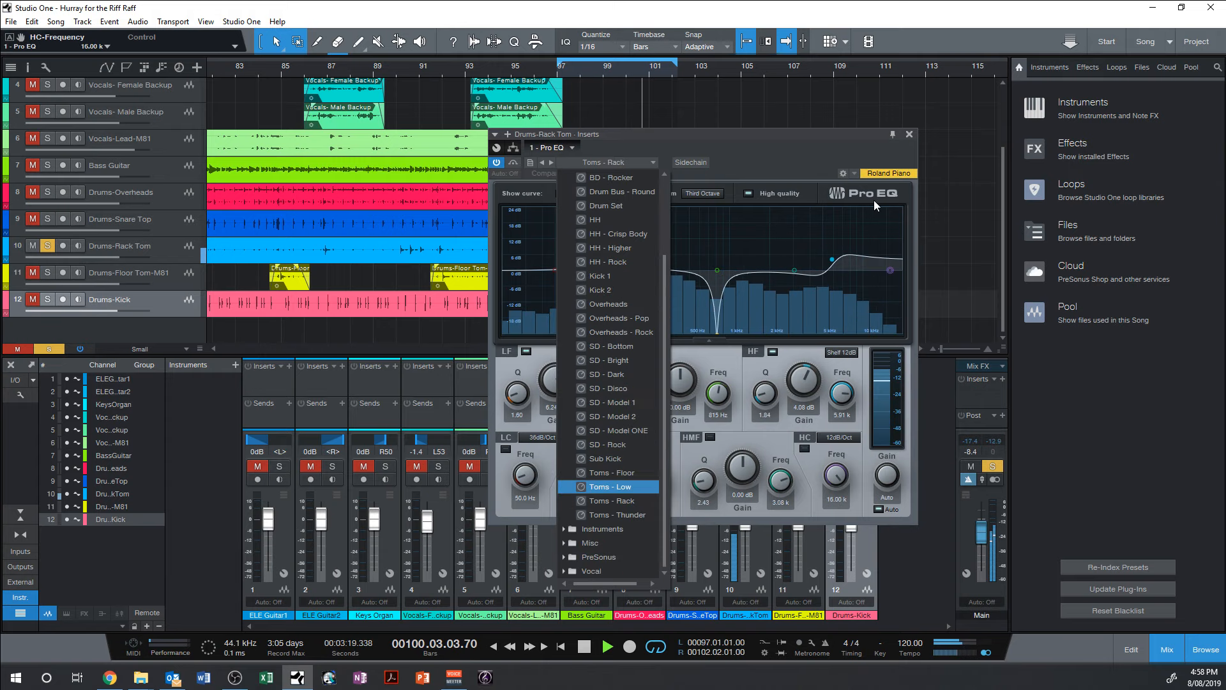
{"action": "left_click", "coordinate": [874, 200]}
Step: Disable the rack tom EQ's HF band, set the high cut to 3.80 kHz and the low cut to about 53.8 Hz, and stop playback
{"action": "double_click", "coordinate": [833, 260]}
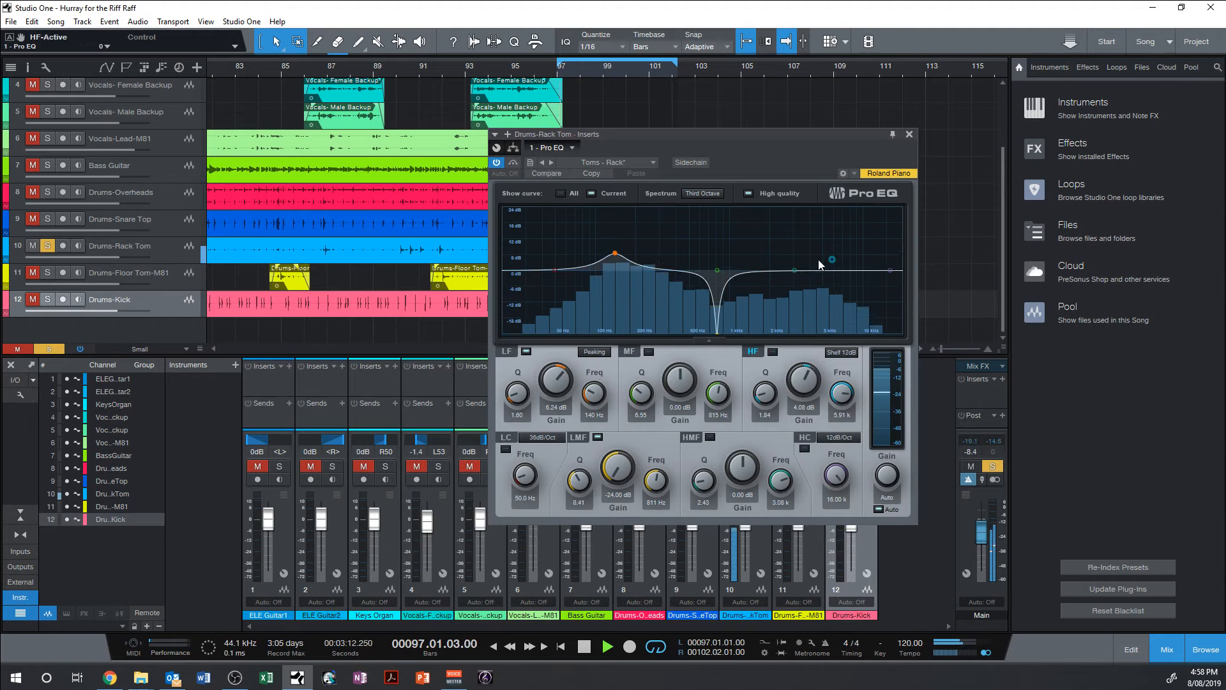
{"action": "left_click_drag", "start_coordinate": [890, 270], "coordinate": [807, 317]}
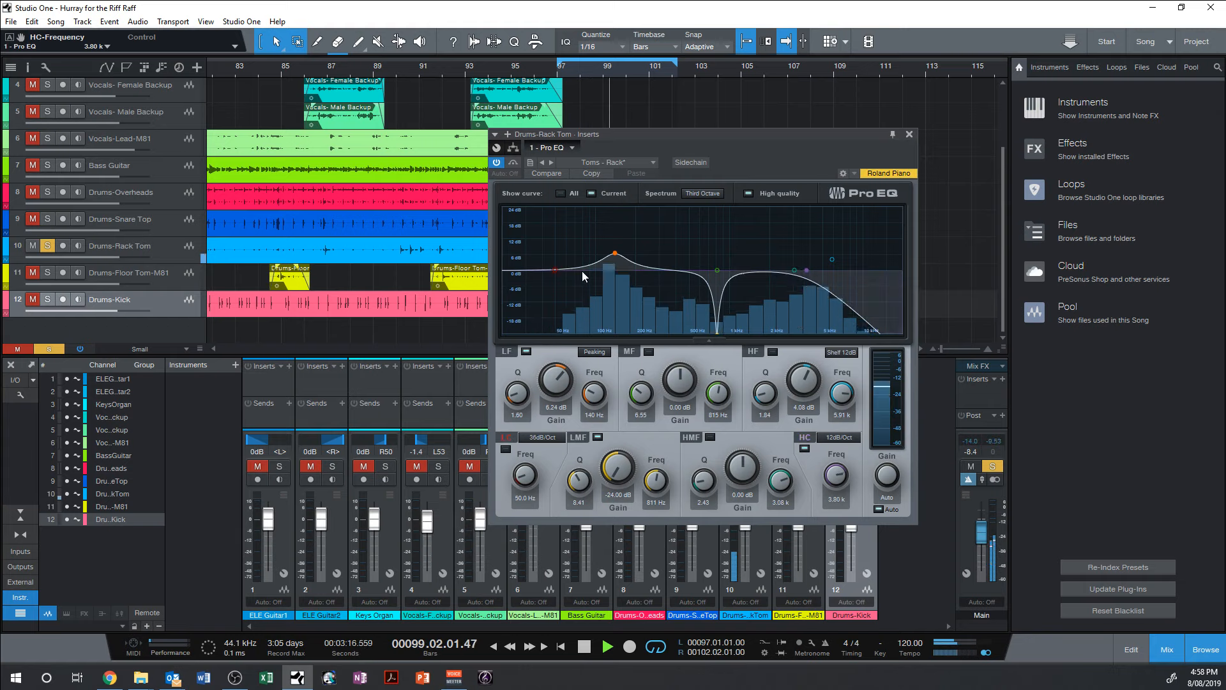
{"action": "double_click", "coordinate": [581, 270]}
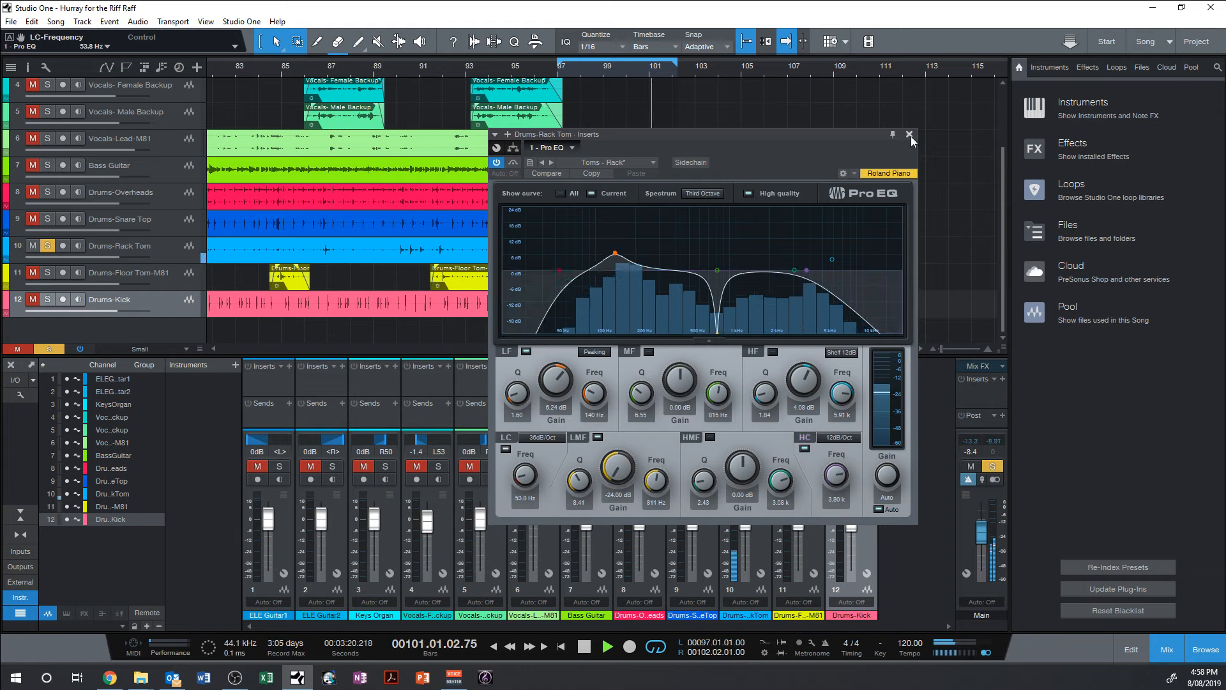
{"action": "key", "text": "space"}
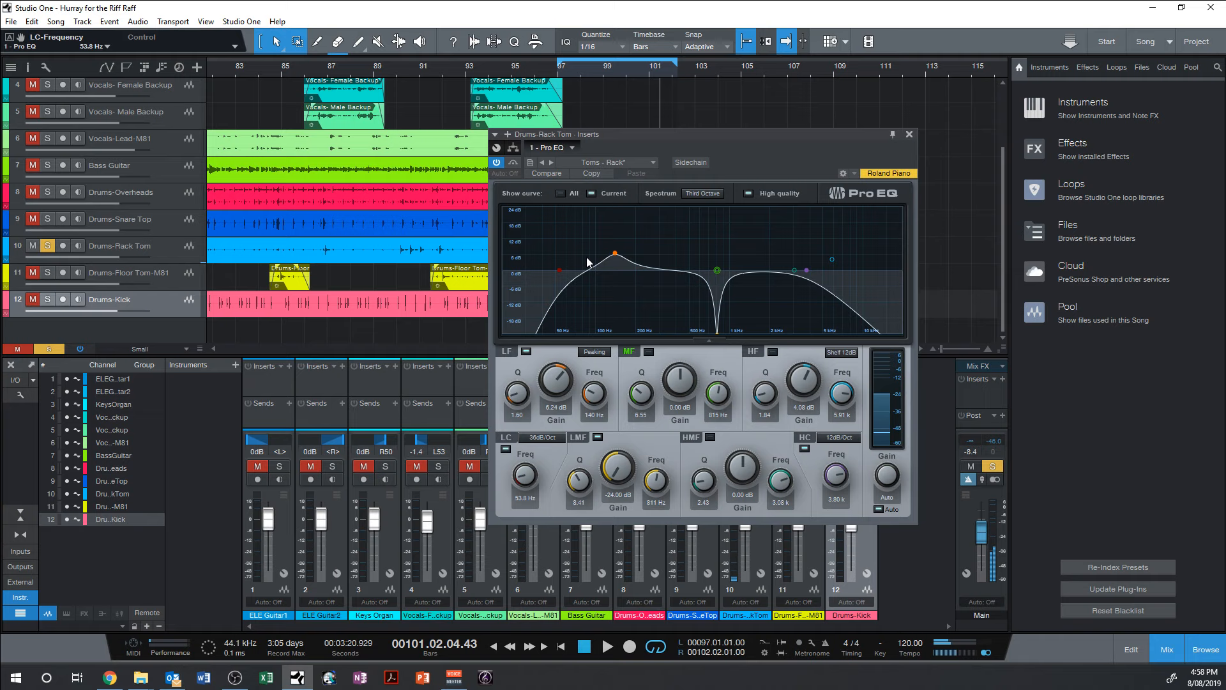
Step: Readjust the rack tom EQ's low cut to about 46.7 Hz and its high cut to about 7.60 kHz
{"action": "left_click_drag", "start_coordinate": [560, 270], "coordinate": [534, 291]}
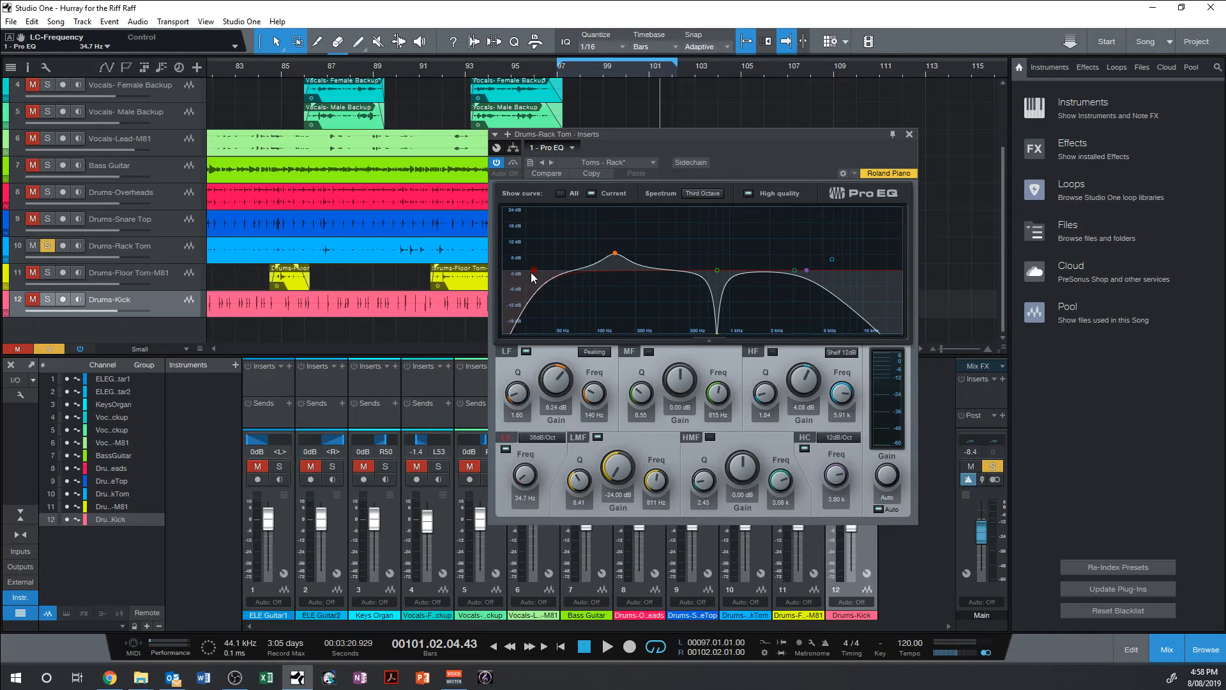
{"action": "left_click_drag", "start_coordinate": [530, 272], "coordinate": [551, 276]}
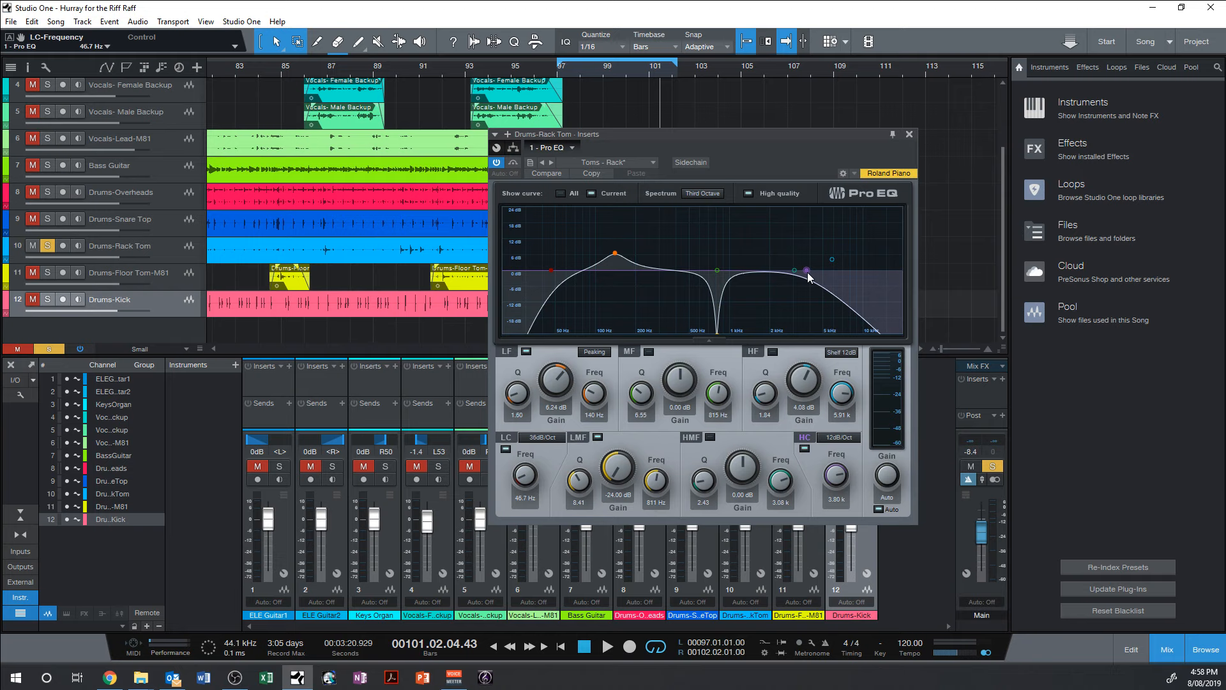
{"action": "left_click_drag", "start_coordinate": [808, 275], "coordinate": [848, 273]}
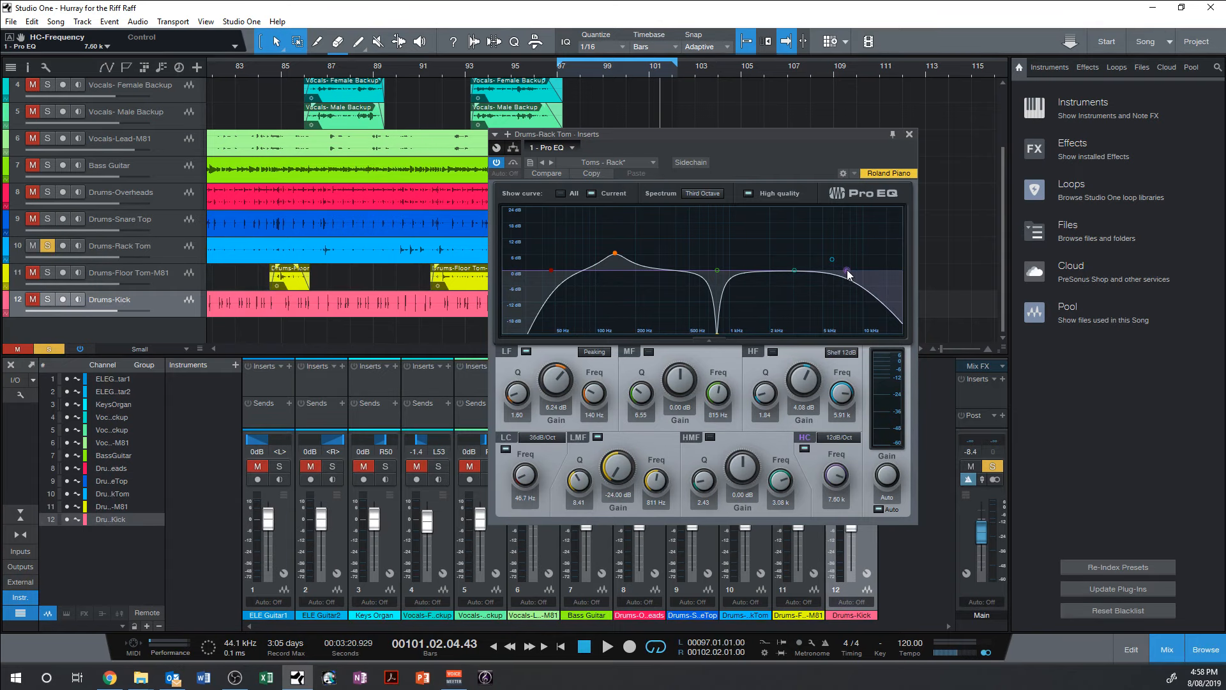
{"action": "left_click_drag", "start_coordinate": [847, 274], "coordinate": [848, 273]}
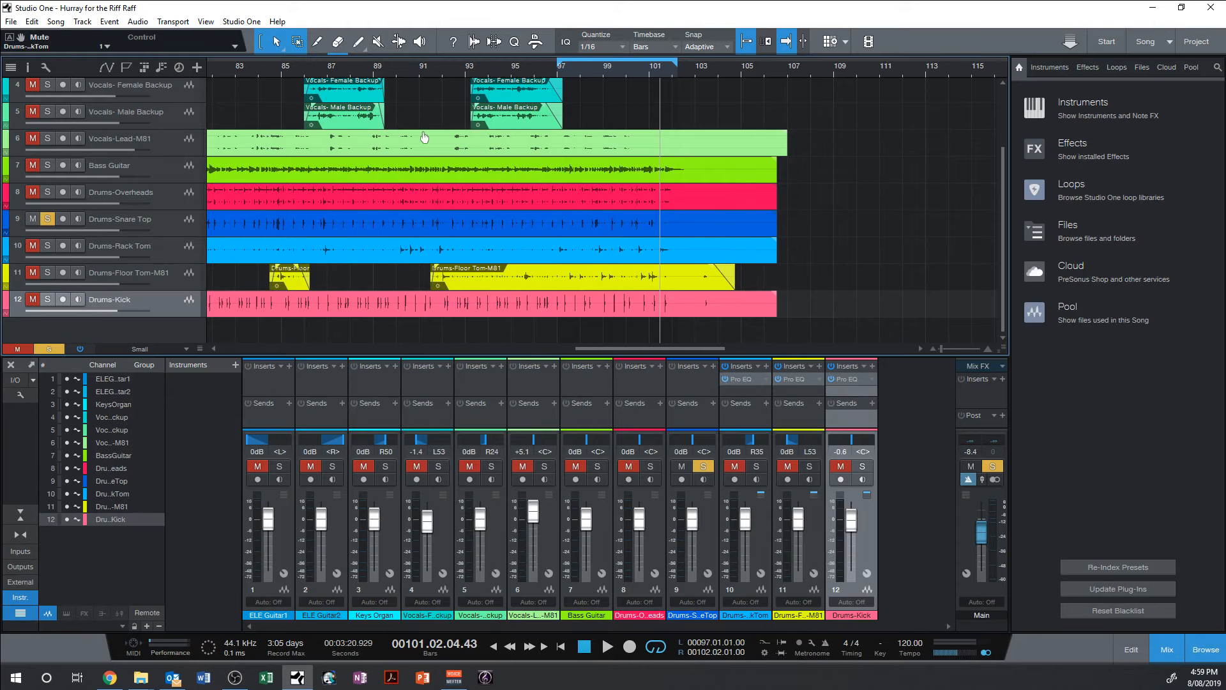
Step: Play the soloed Drums-Snare Top track and insert a Pro EQ on its channel
{"action": "key", "text": "space"}
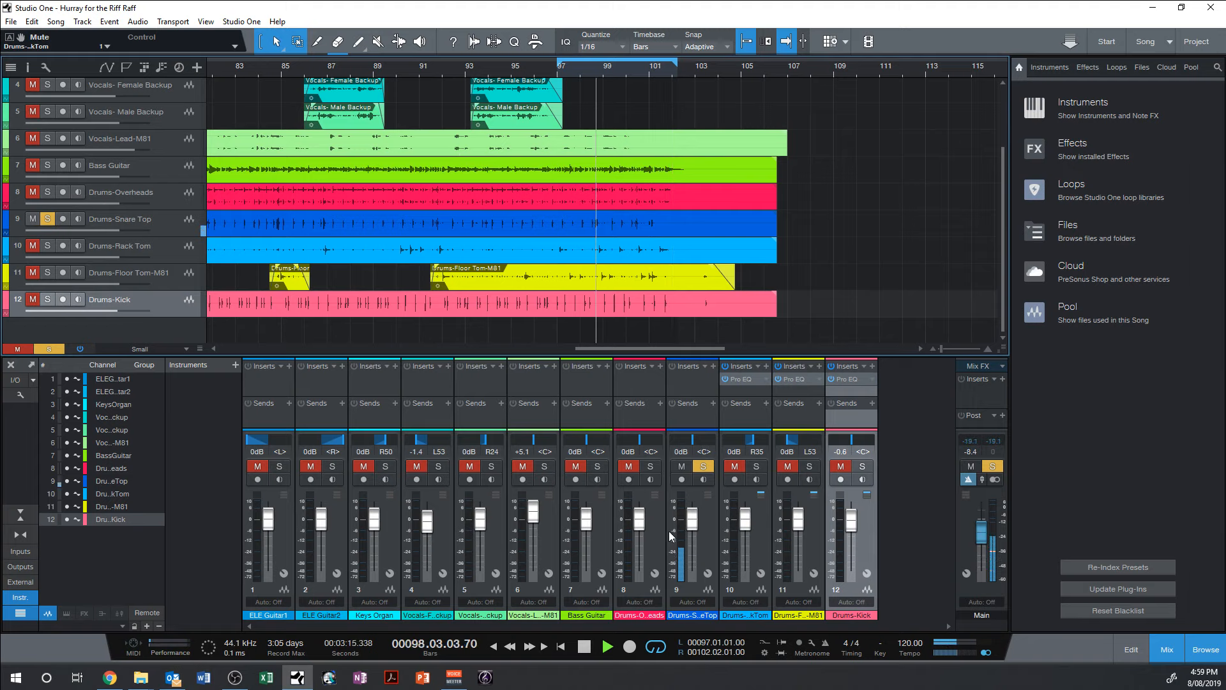
{"action": "left_click", "coordinate": [714, 366]}
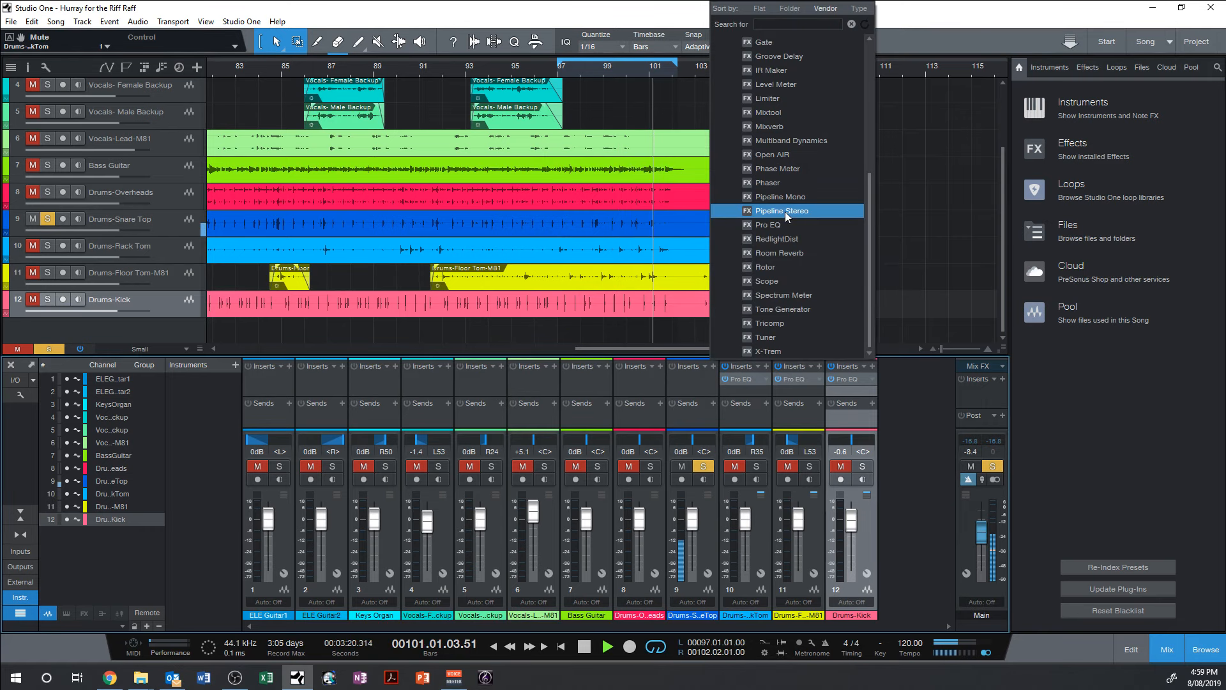
{"action": "left_click", "coordinate": [770, 225]}
{"action": "left_click_drag", "start_coordinate": [818, 159], "coordinate": [976, 169]}
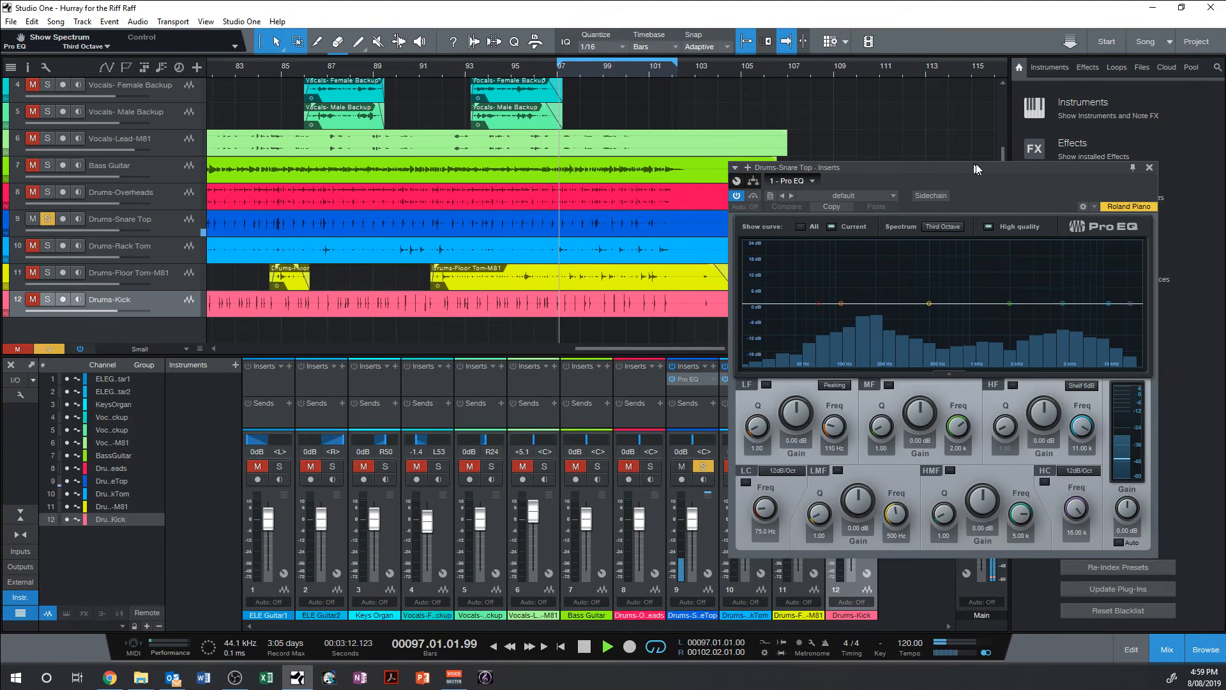
{"action": "left_click_drag", "start_coordinate": [975, 169], "coordinate": [1019, 203]}
Step: Audition the snare EQ's SD - Disco preset, load SD - Rock instead, slightly lower its high-frequency peak and close the EQ
{"action": "left_click", "coordinate": [900, 230]}
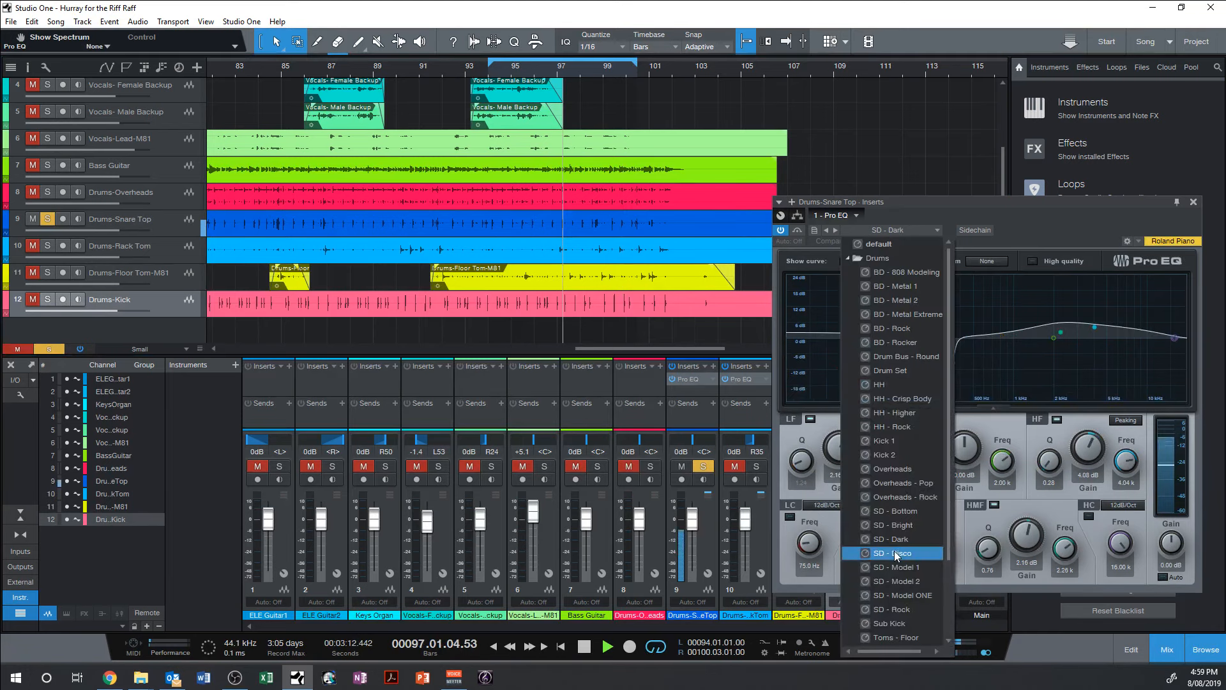
{"action": "left_click", "coordinate": [894, 550]}
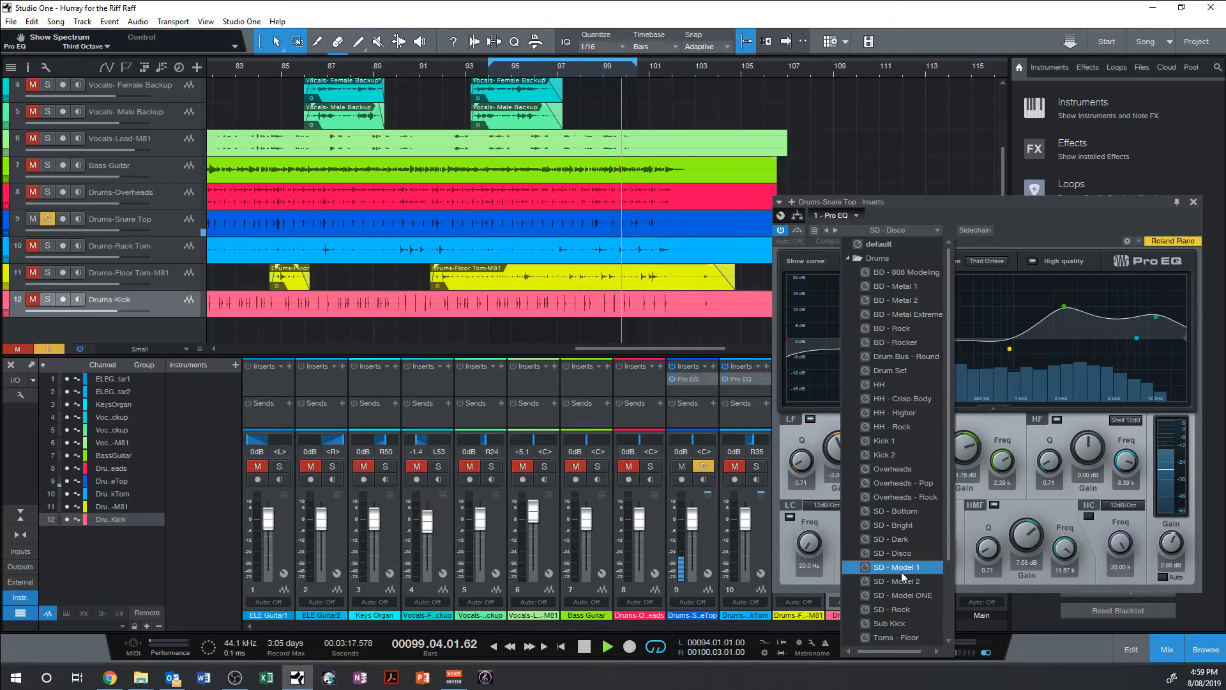
{"action": "left_click", "coordinate": [897, 610]}
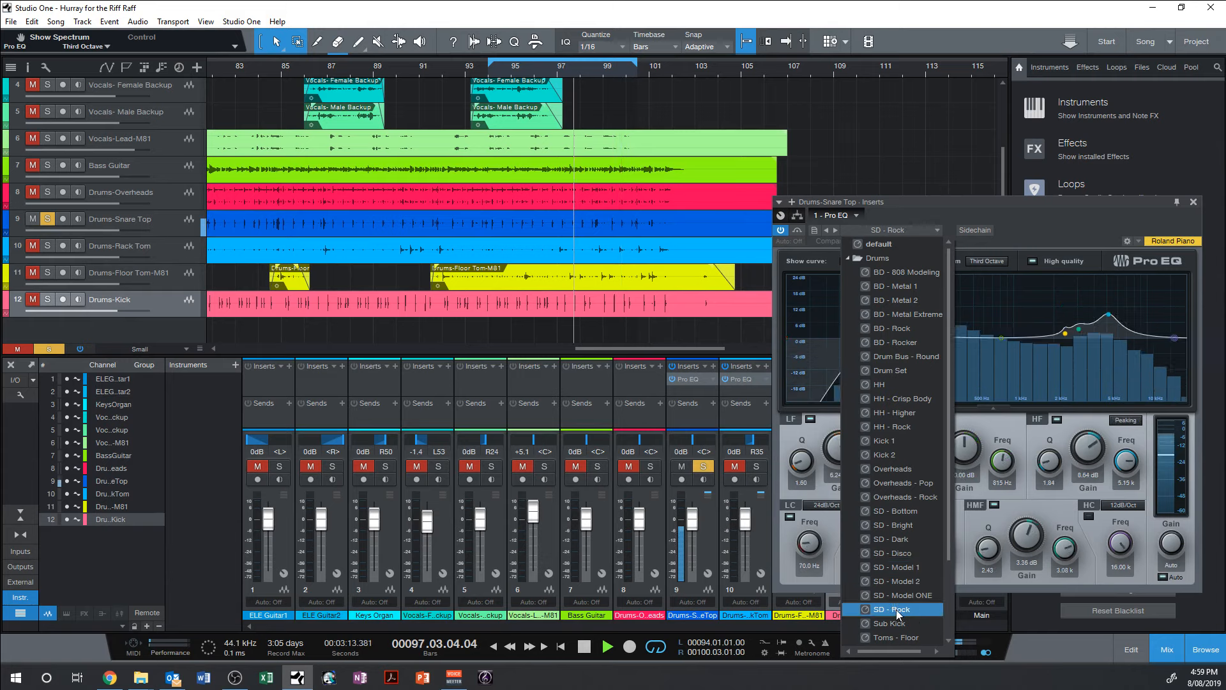
{"action": "left_click", "coordinate": [963, 539]}
{"action": "left_click_drag", "start_coordinate": [1108, 314], "coordinate": [1107, 326]}
{"action": "left_click", "coordinate": [1193, 202]}
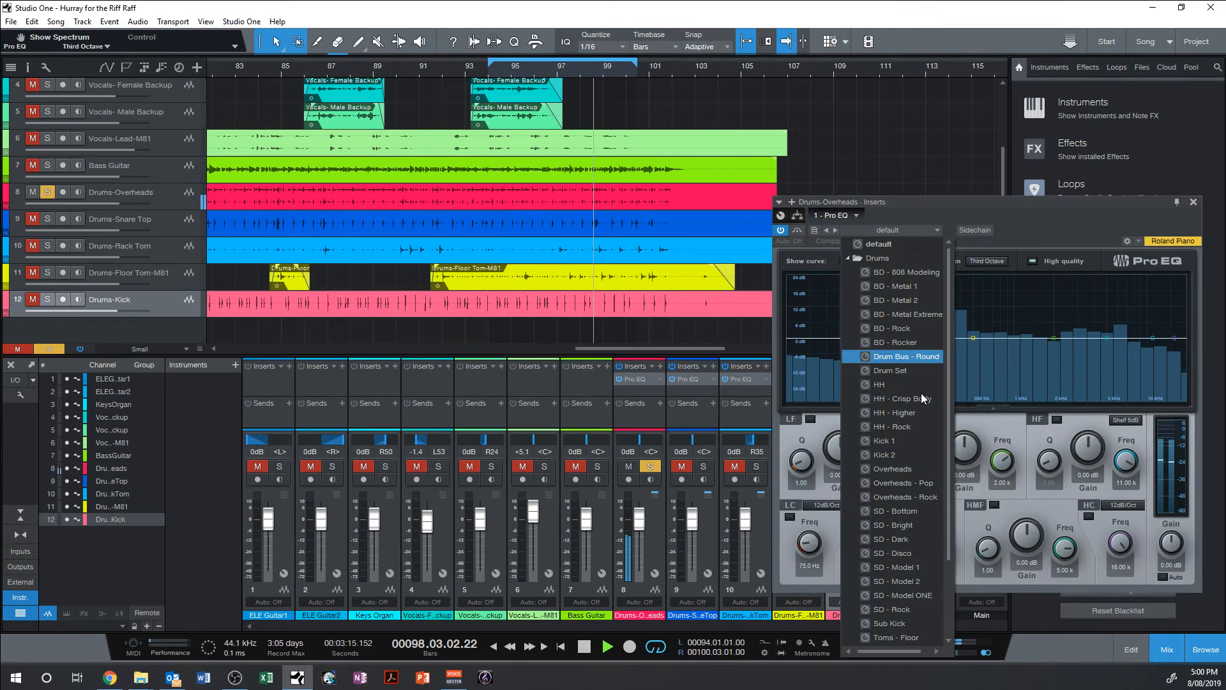
Step: Audition the Overheads - Pop preset in the Drums-Overheads Pro EQ, and load the Overheads - Rock preset
{"action": "scroll", "coordinate": [906, 397], "scroll_direction": "down", "scroll_amount": 2}
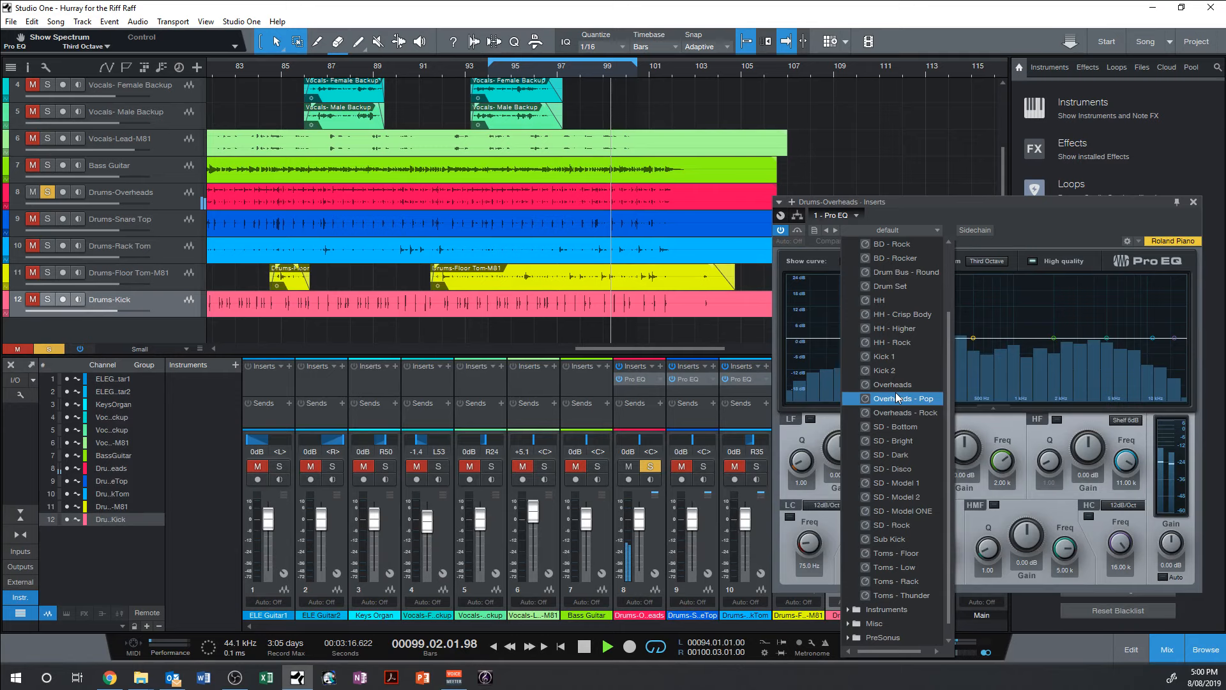
{"action": "left_click", "coordinate": [897, 397]}
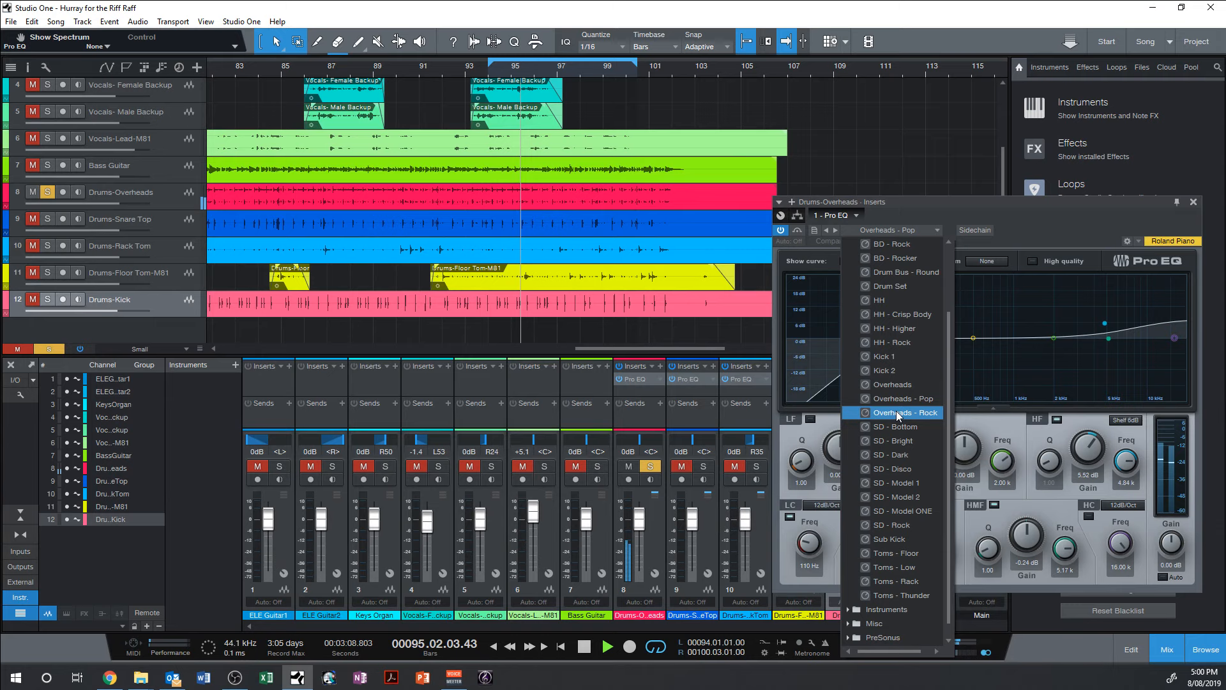
{"action": "left_click", "coordinate": [899, 416]}
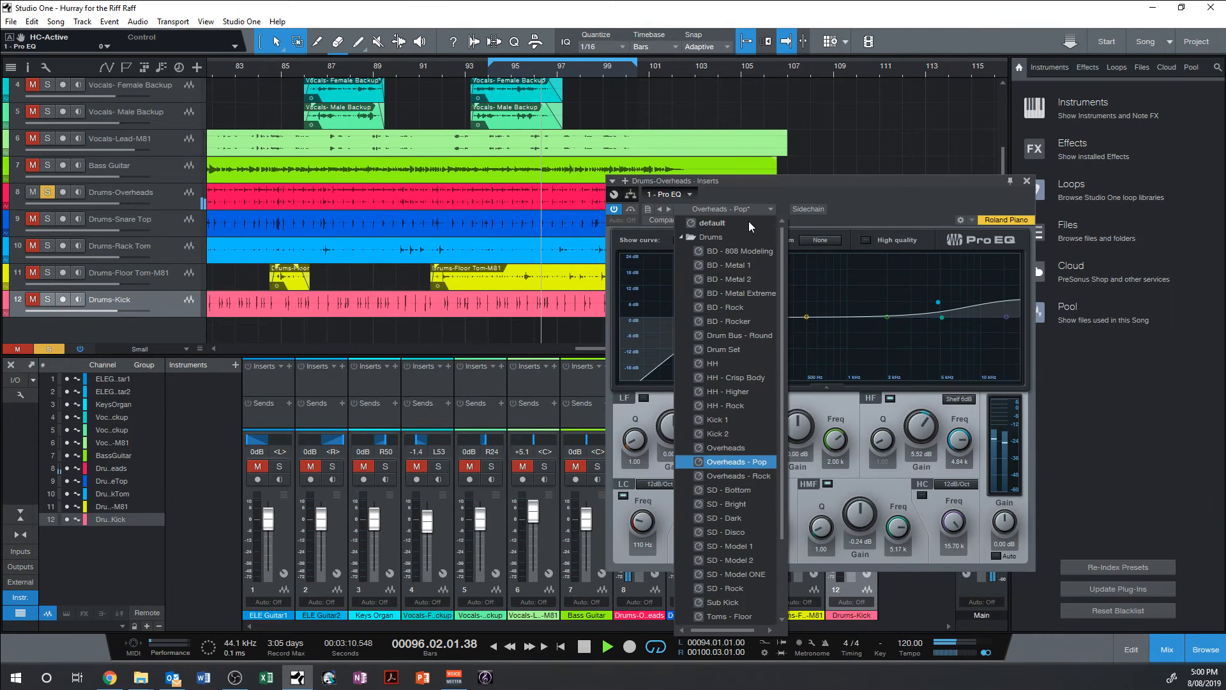
{"action": "left_click", "coordinate": [748, 475]}
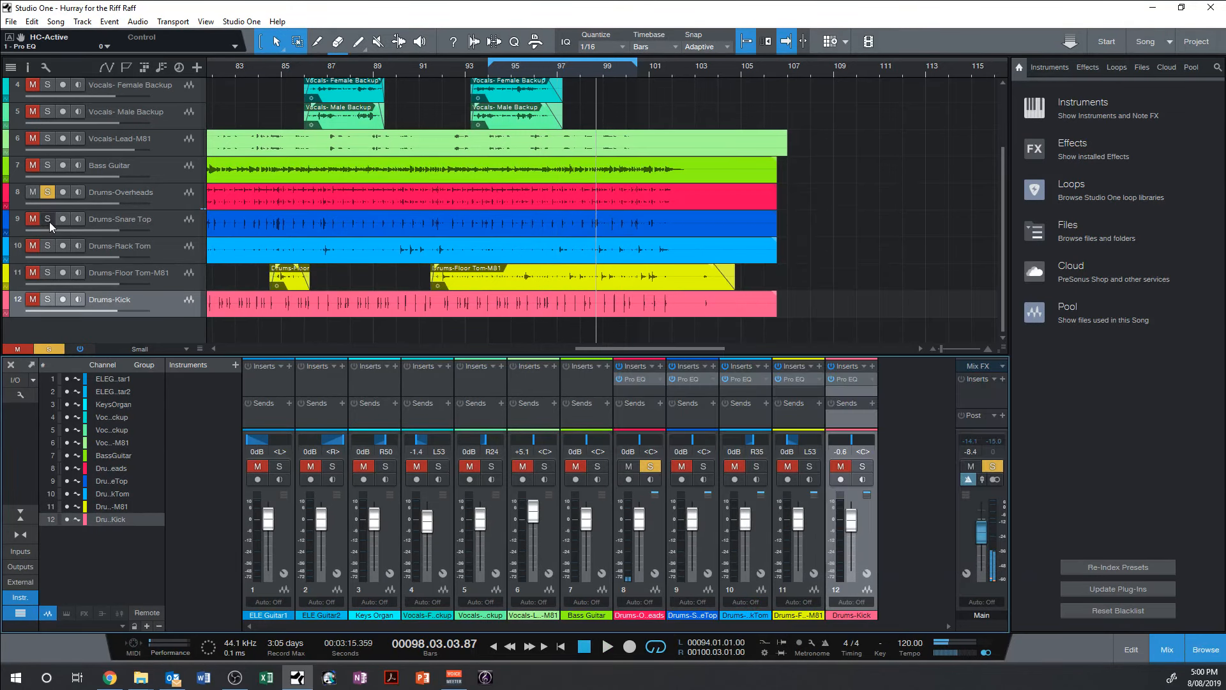
Step: Solo all the drum tracks and lower their faders: overheads to -9.6 dB, snare to -8.0, rack tom to -9.2 and floor tom to -14.9
{"action": "left_click_drag", "start_coordinate": [48, 249], "coordinate": [48, 299]}
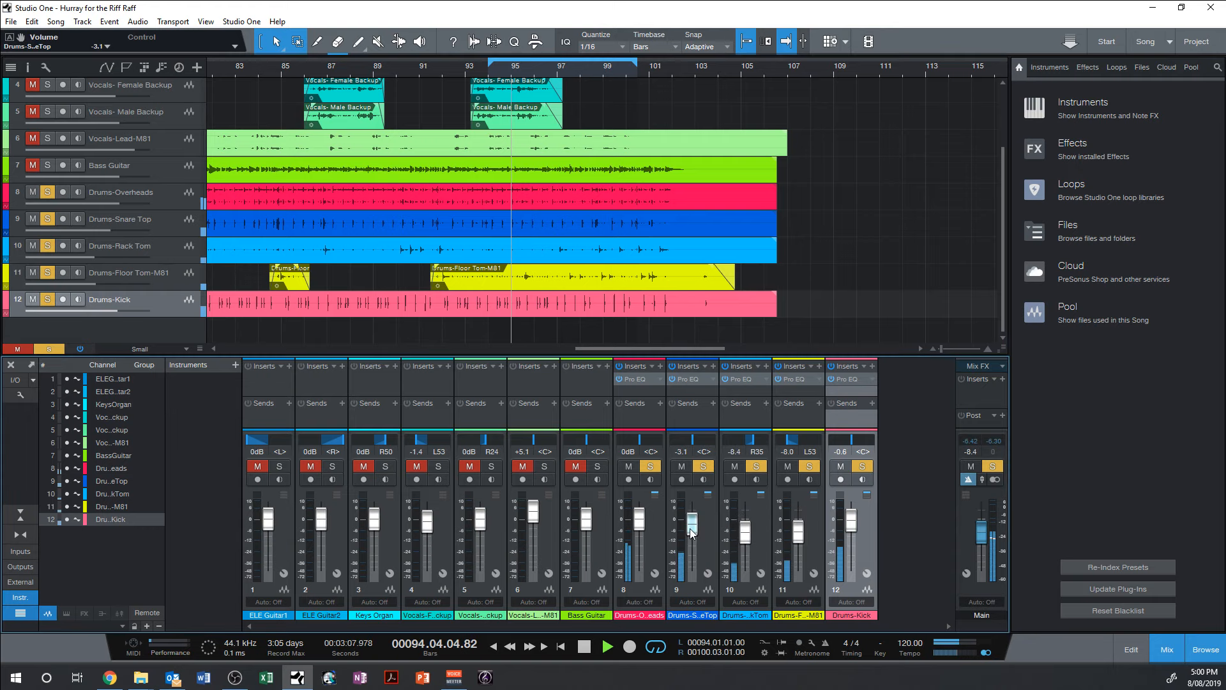
{"action": "left_click_drag", "start_coordinate": [691, 523], "coordinate": [641, 541]}
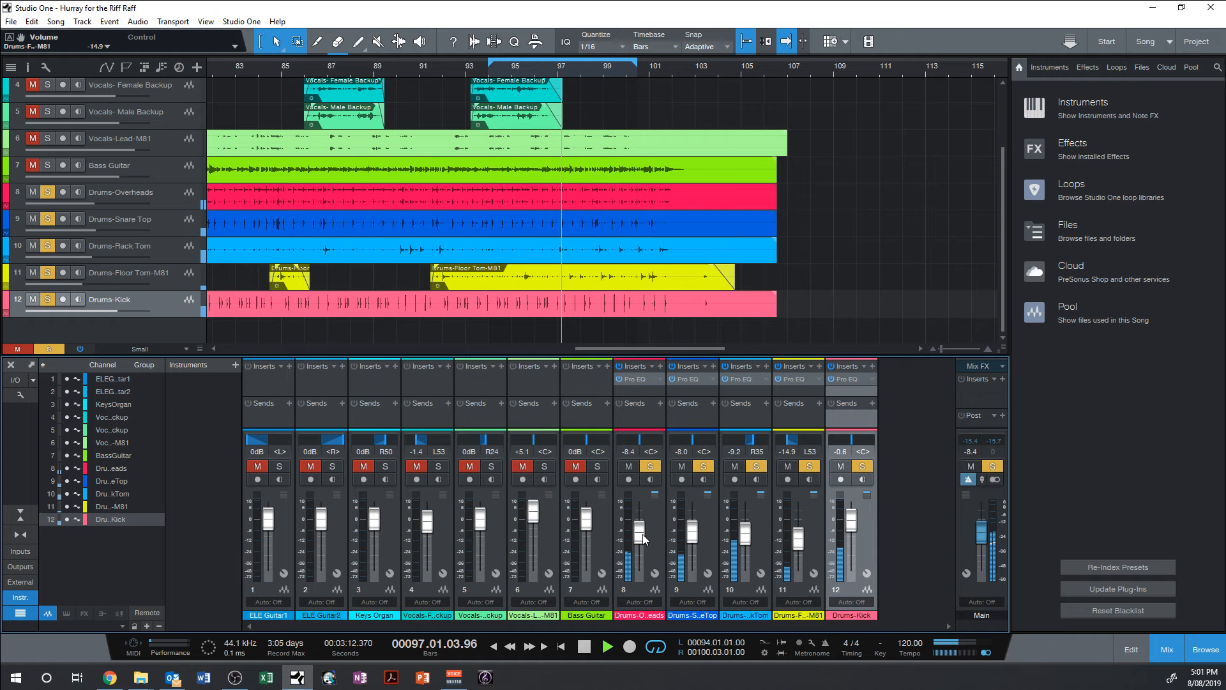
{"action": "left_click_drag", "start_coordinate": [642, 534], "coordinate": [643, 540]}
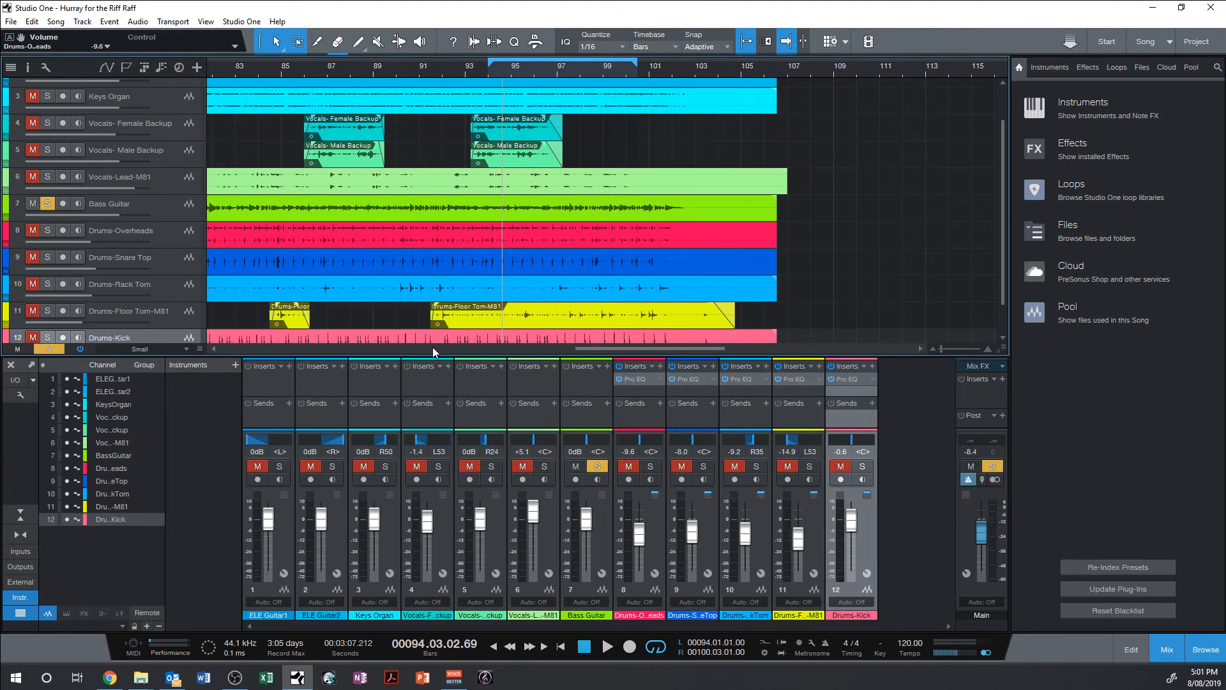
Step: Insert a Pro EQ on the Bass Guitar channel, audition Bass - Guitar 2 and load the Bass - Punk Rock preset
{"action": "scroll", "coordinate": [432, 348], "scroll_direction": "left", "scroll_amount": 1}
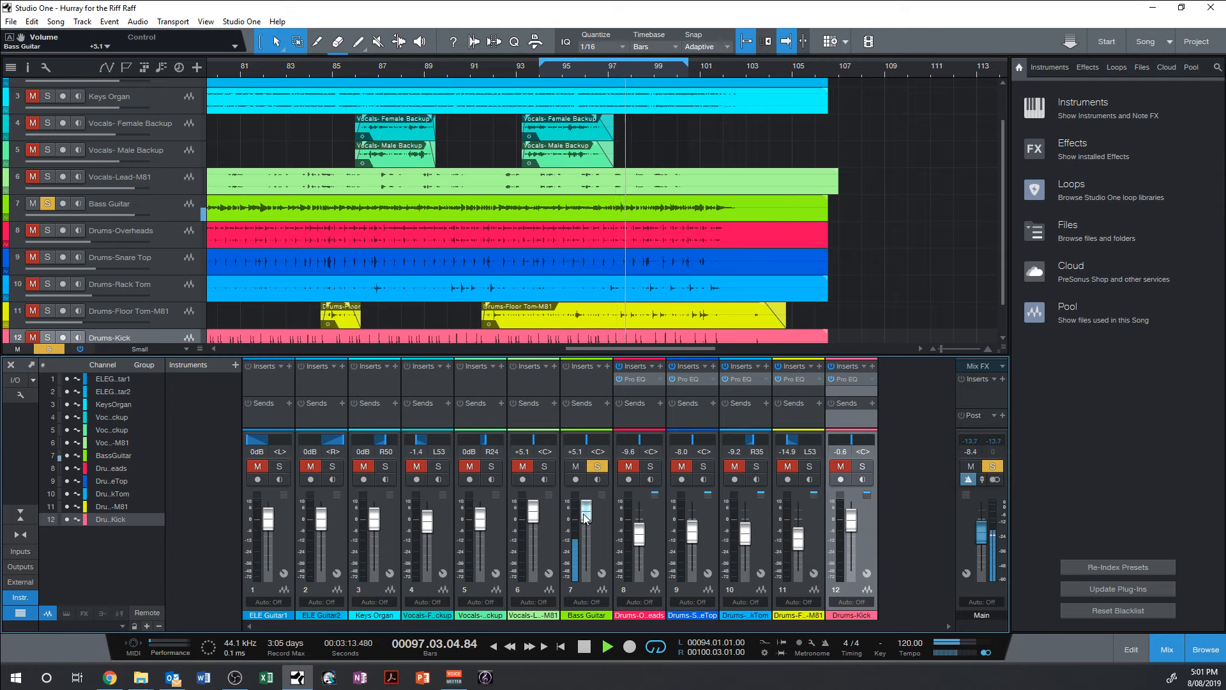
{"action": "left_click", "coordinate": [607, 366]}
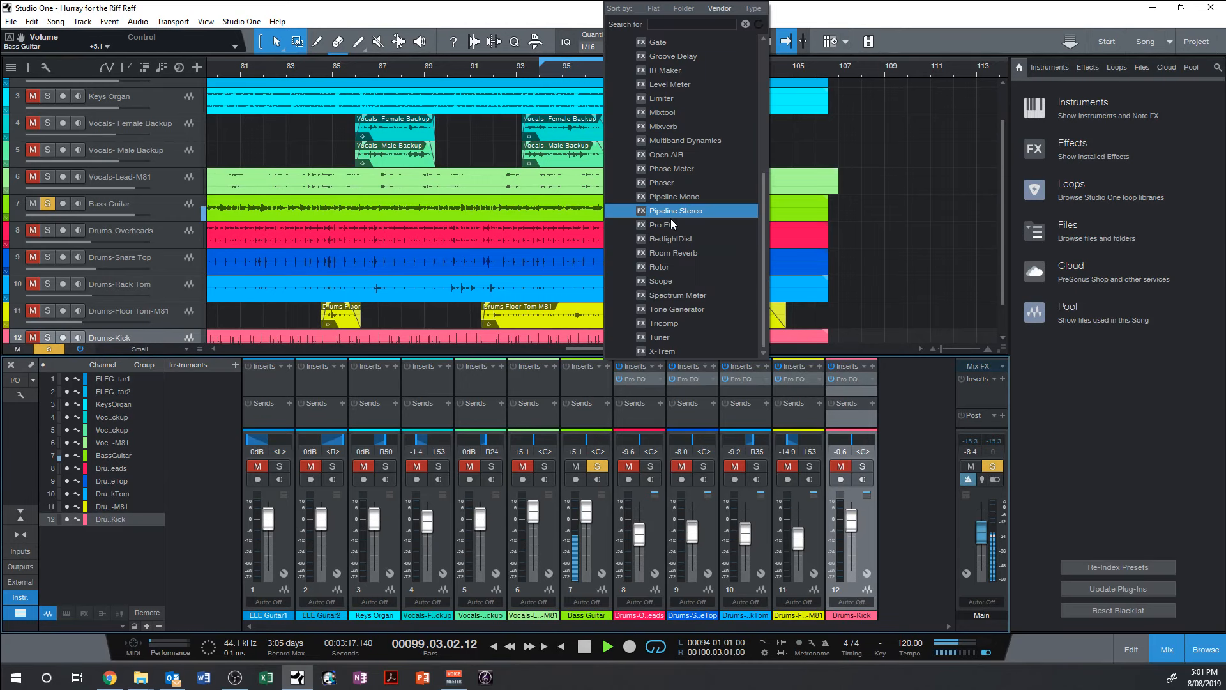
{"action": "left_click", "coordinate": [671, 225]}
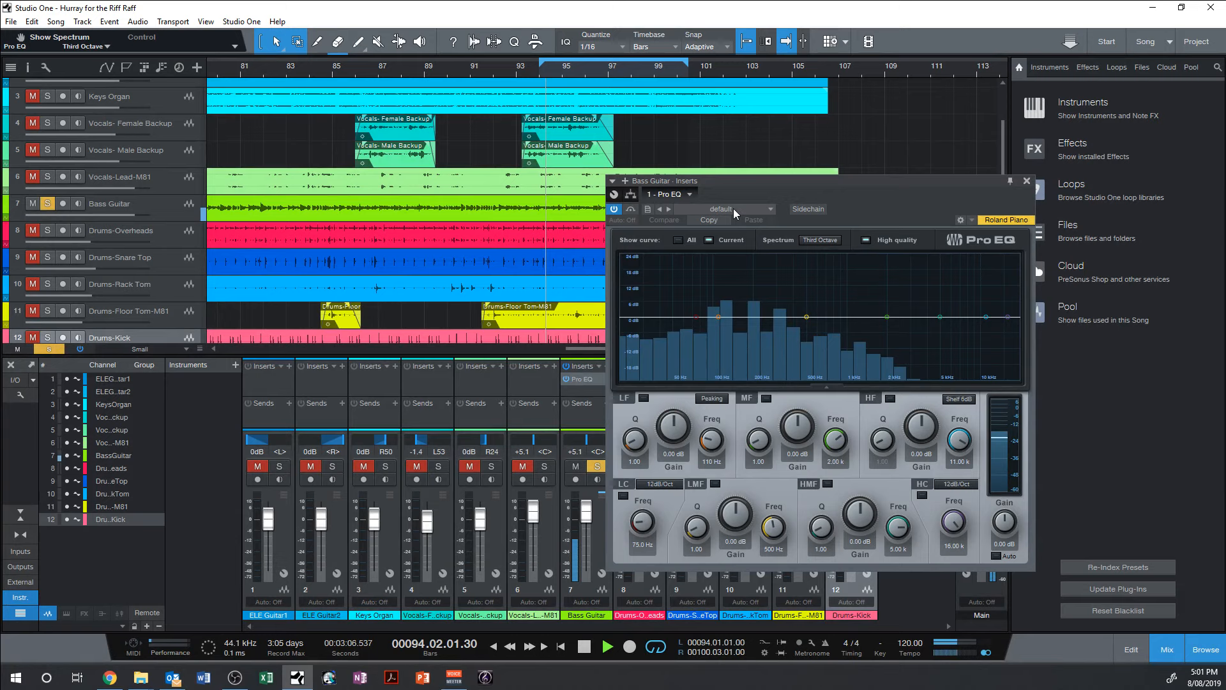
{"action": "left_click", "coordinate": [733, 208]}
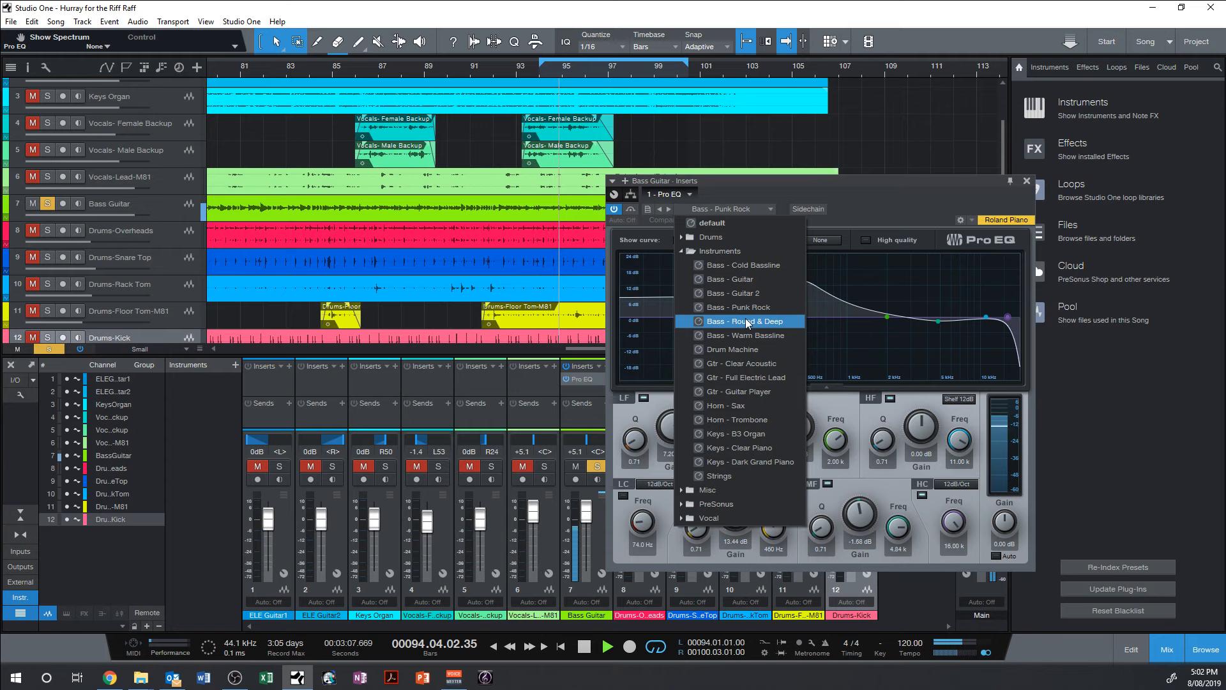
{"action": "left_click", "coordinate": [756, 296]}
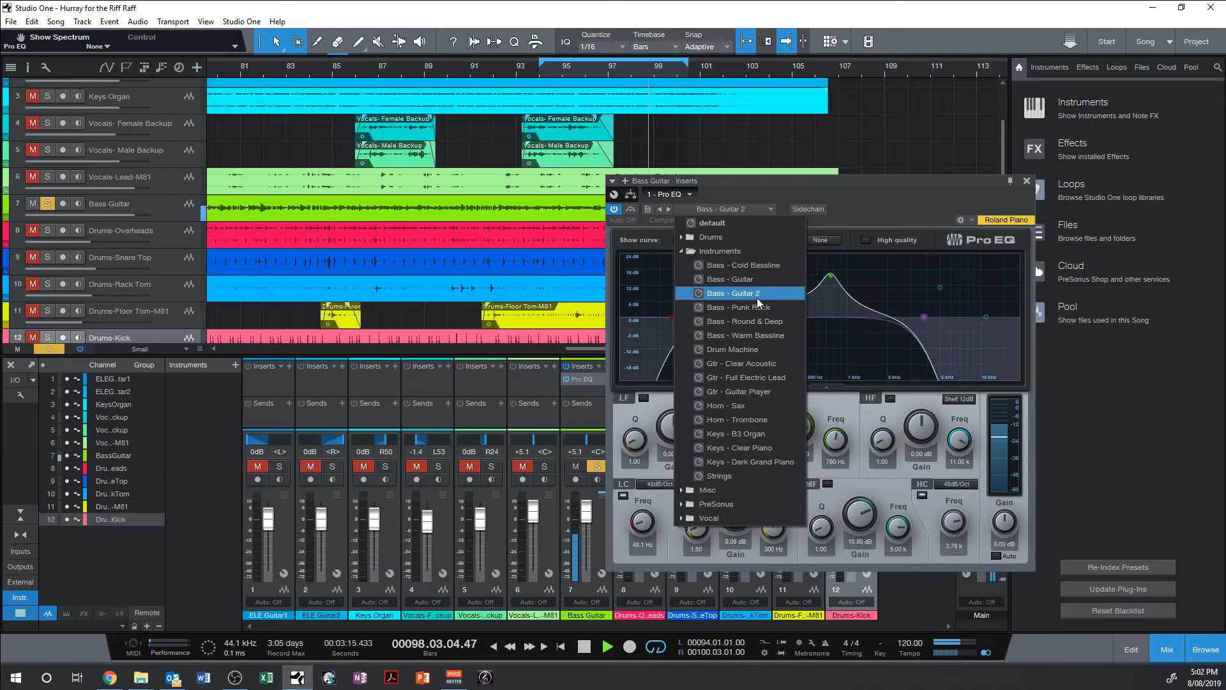
{"action": "left_click", "coordinate": [761, 306]}
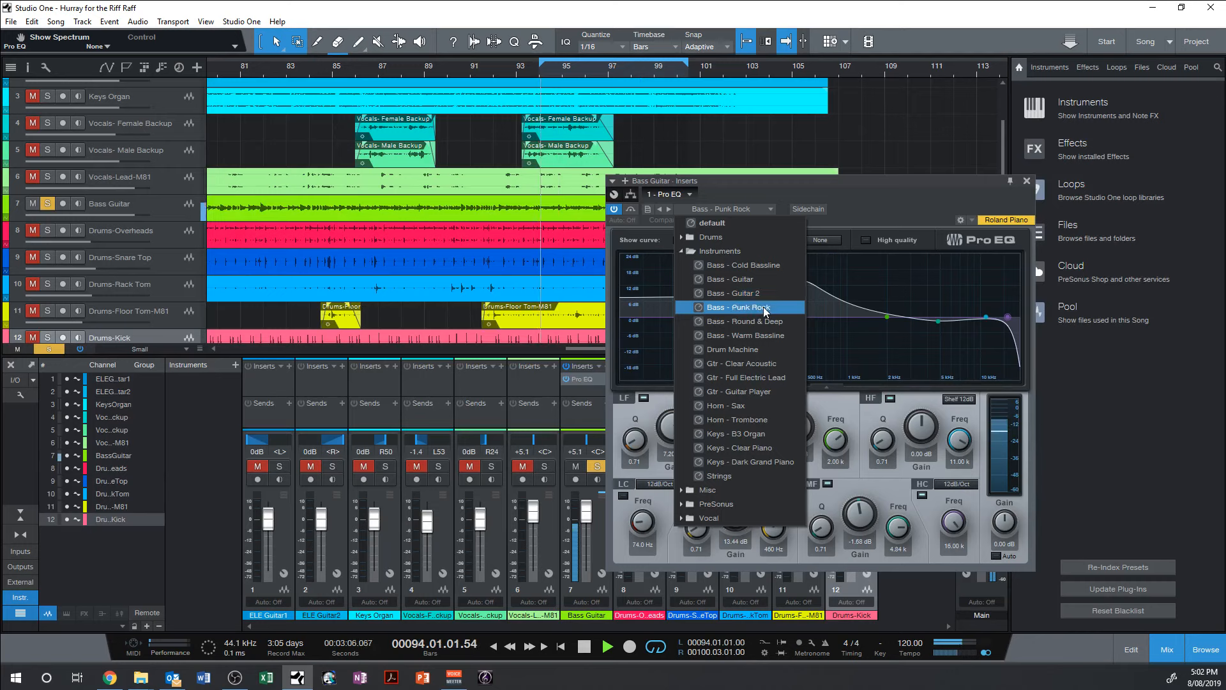
{"action": "left_click", "coordinate": [900, 279]}
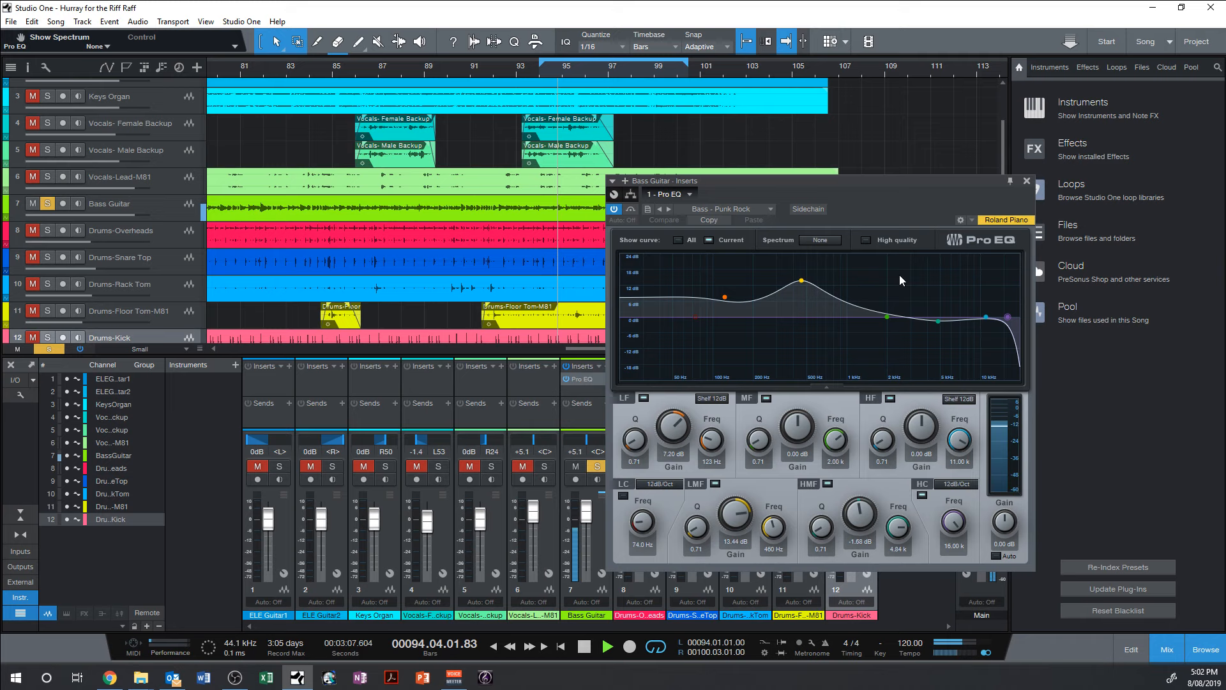
Step: Show the Waterfall spectrum and reshape the bass EQ: LF 3.76 dB, LMF 5.41 dB, MF 7.06 dB at 1.63 kHz, high cut 6.51 kHz
{"action": "left_click_drag", "start_coordinate": [887, 317], "coordinate": [922, 307]}
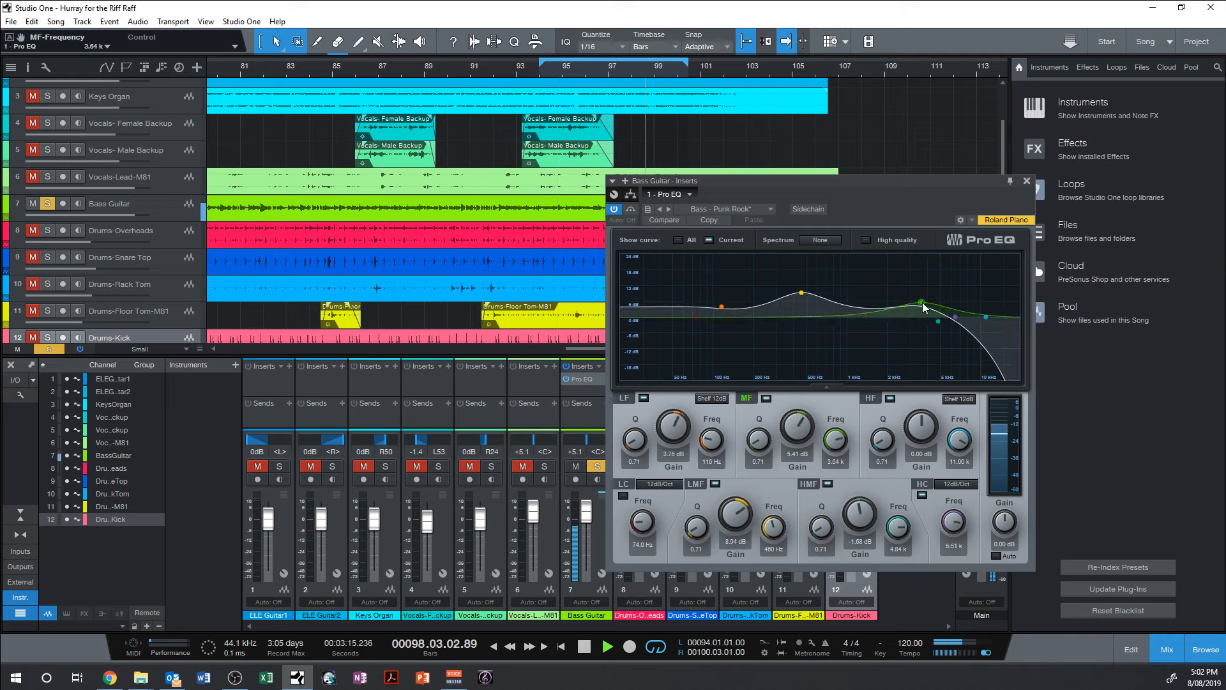
{"action": "left_click_drag", "start_coordinate": [923, 307], "coordinate": [867, 304]}
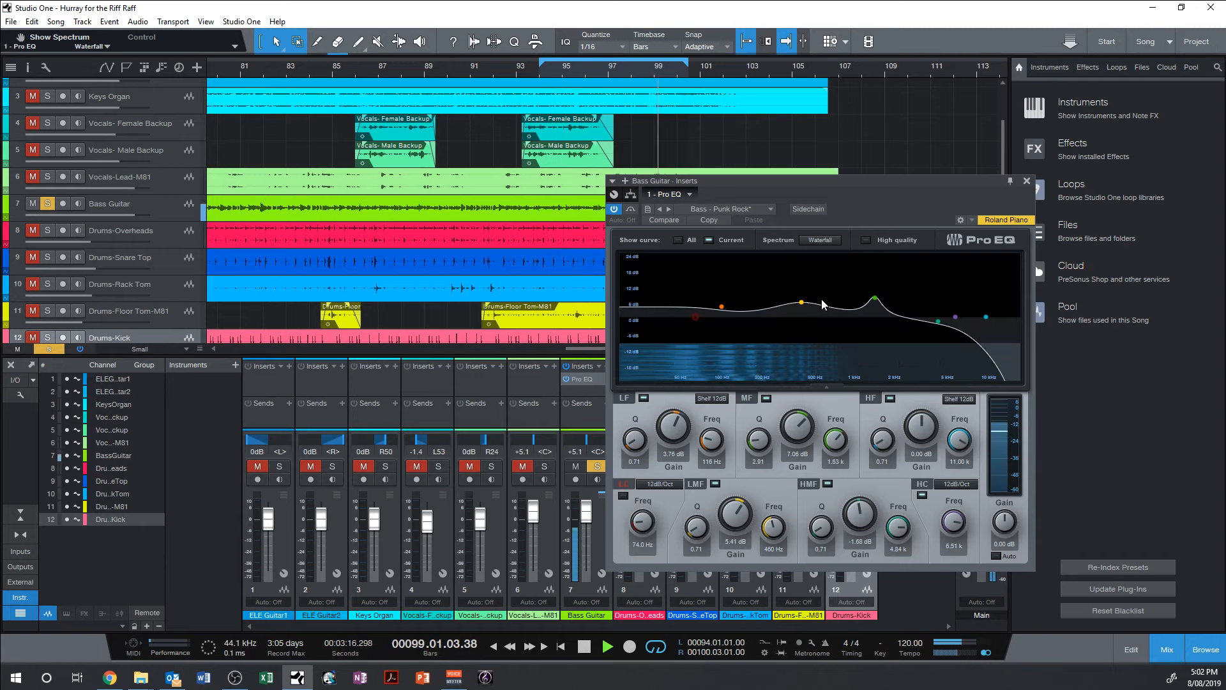
{"action": "key", "text": "space"}
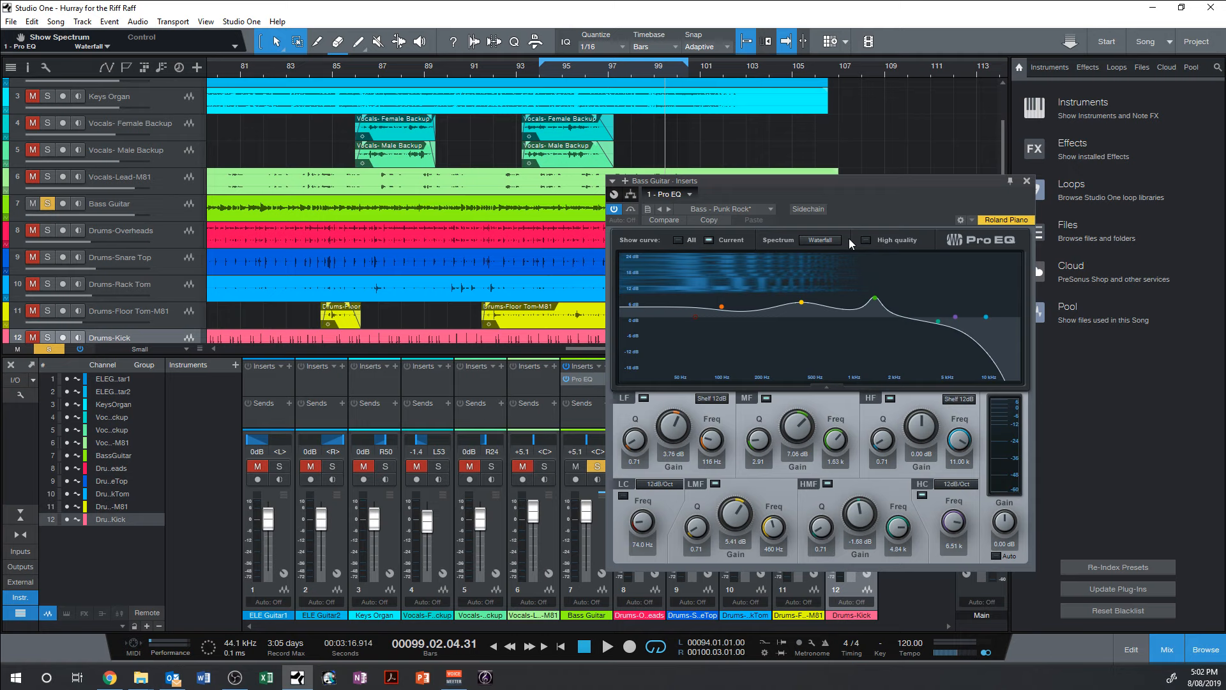
{"action": "left_click_drag", "start_coordinate": [860, 179], "coordinate": [837, 177]}
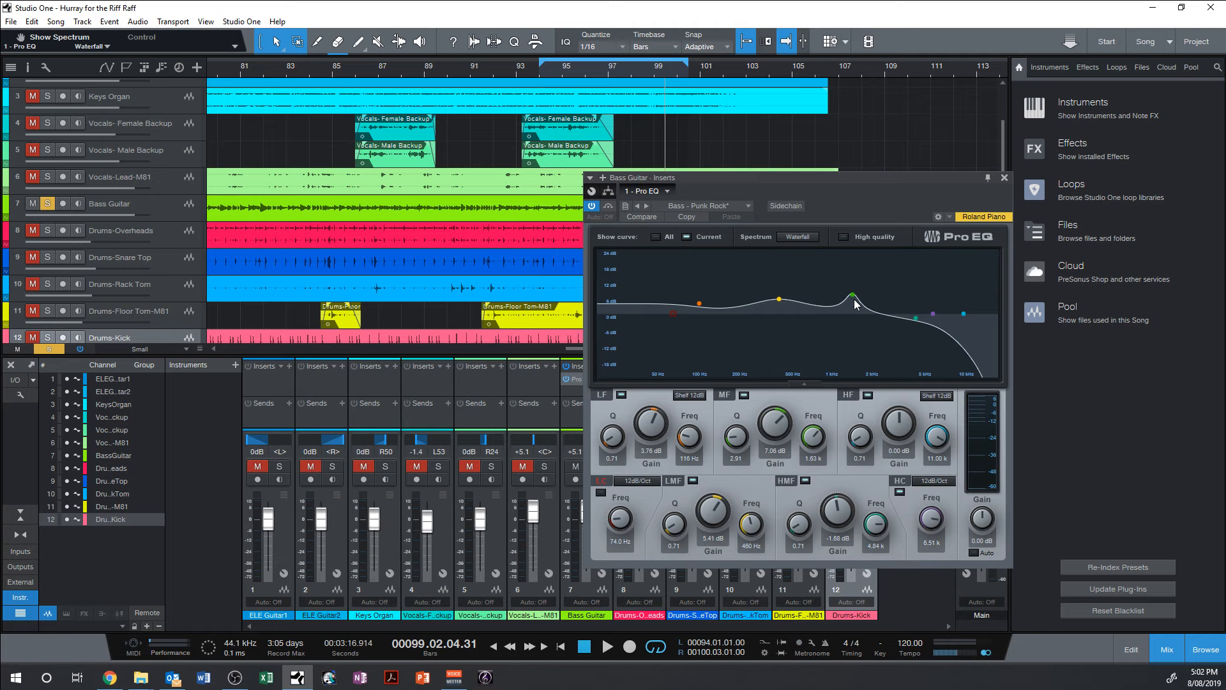
Step: Sweep a strongly boosted MF band across the bass spectrum during playback, bring it back down near 2.03 kHz and close the EQ
{"action": "left_click_drag", "start_coordinate": [853, 298], "coordinate": [948, 265]}
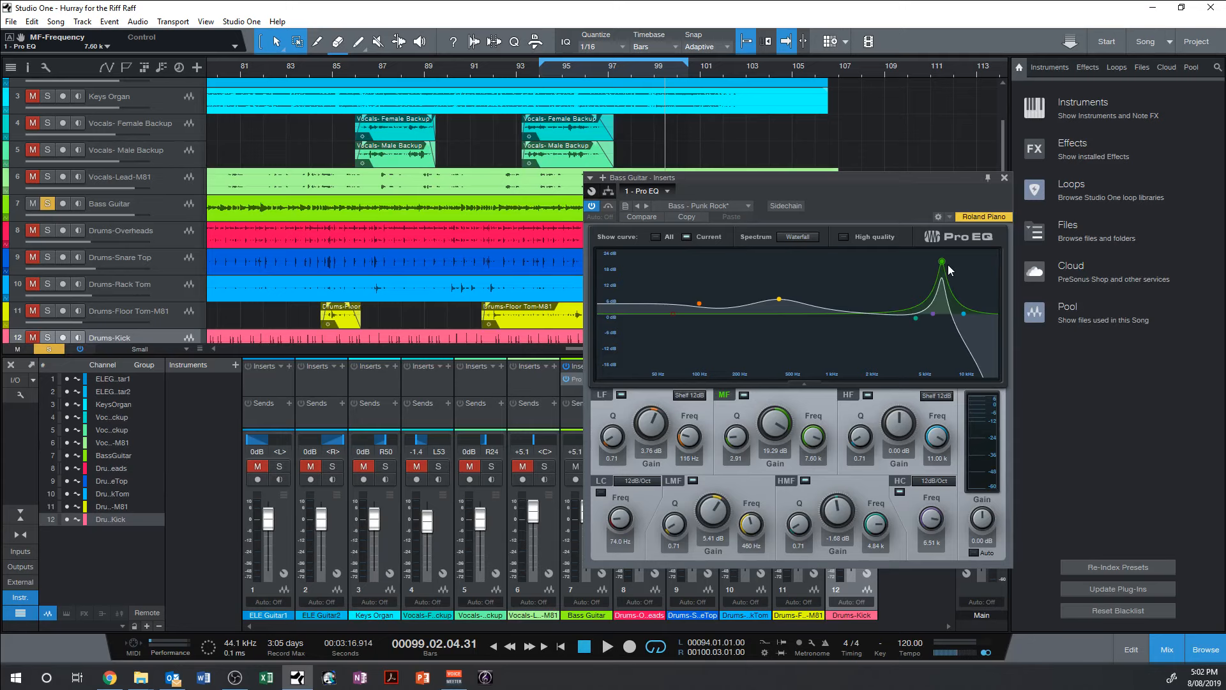
{"action": "key", "text": "space"}
{"action": "left_click_drag", "start_coordinate": [942, 262], "coordinate": [701, 257]}
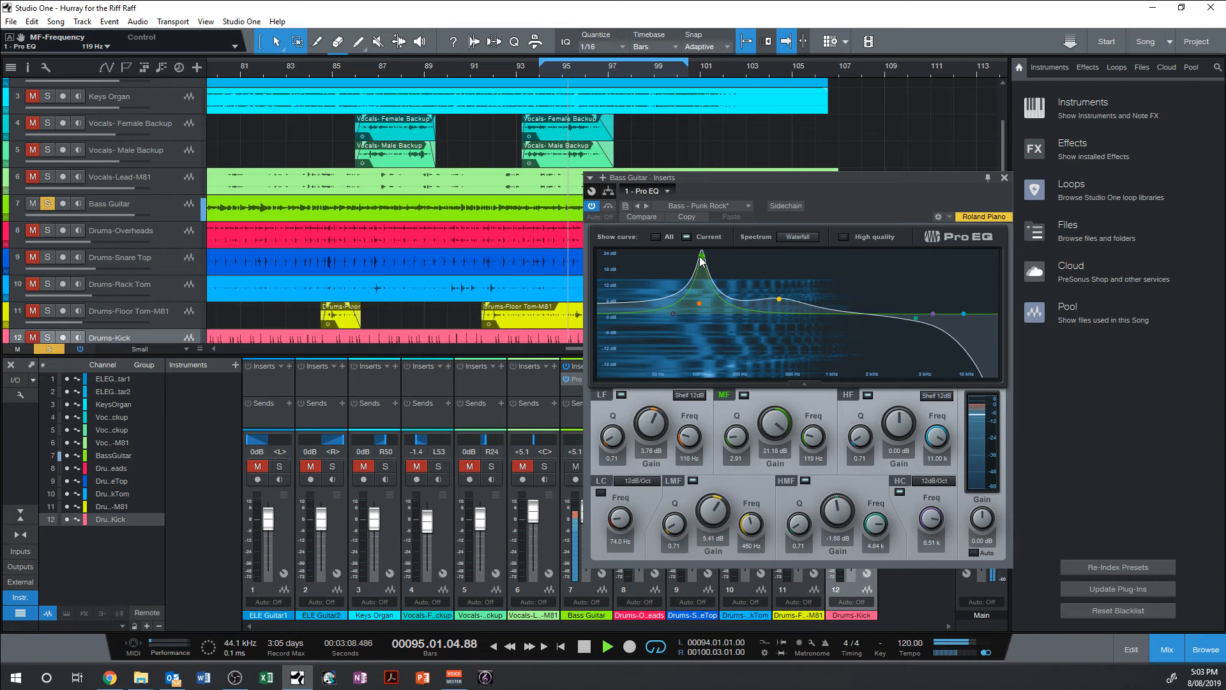
{"action": "left_click_drag", "start_coordinate": [702, 256], "coordinate": [738, 263]}
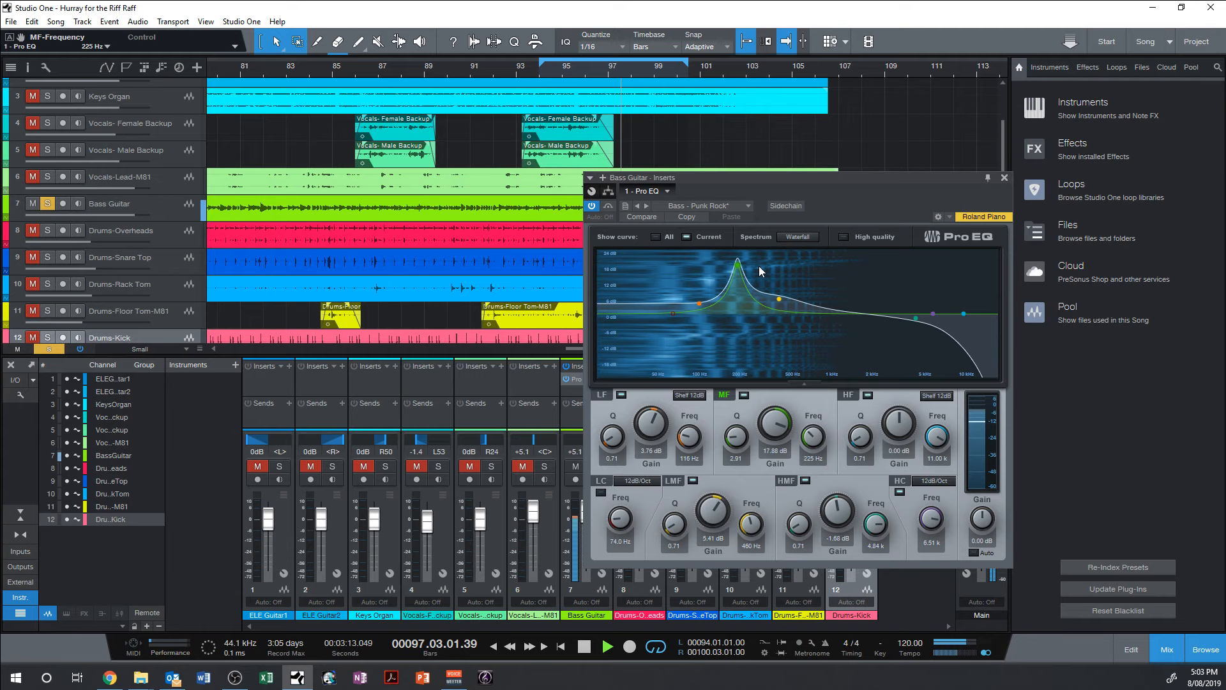
{"action": "left_click_drag", "start_coordinate": [738, 263], "coordinate": [864, 309]}
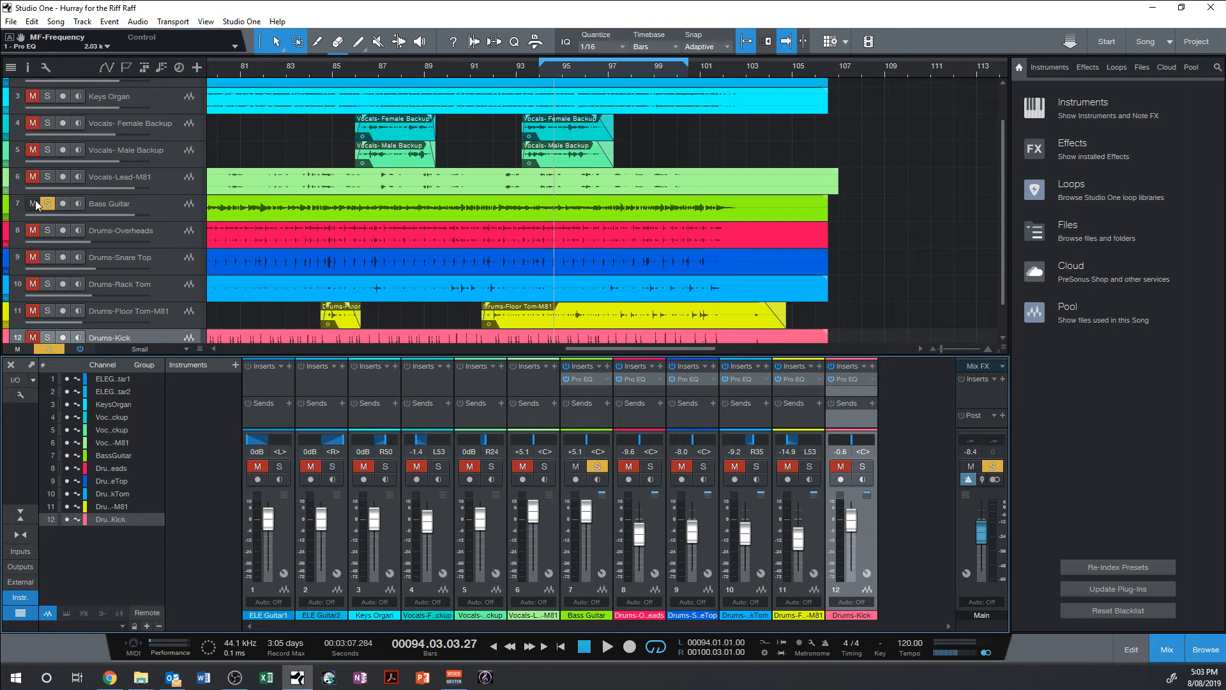
Step: Solo the Vocals-Lead track instead of the bass, insert a Pro EQ, audition the Vocal preset and load Female Rock Vox
{"action": "left_click", "coordinate": [32, 203]}
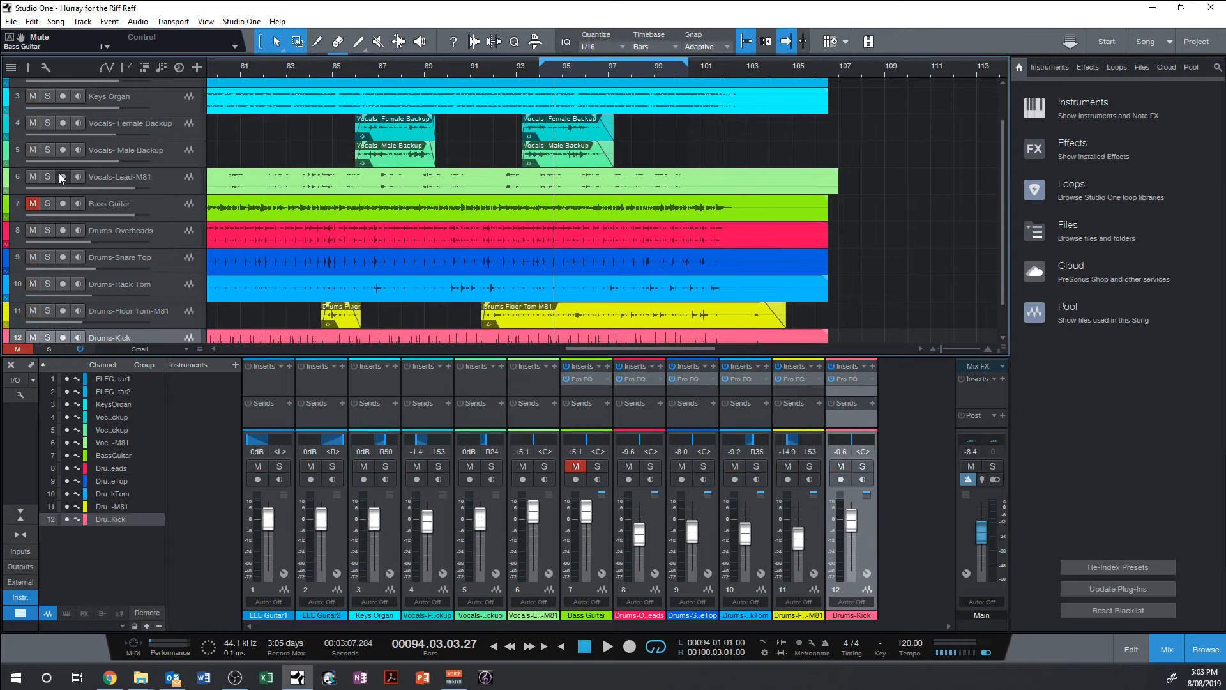
{"action": "left_click", "coordinate": [47, 176]}
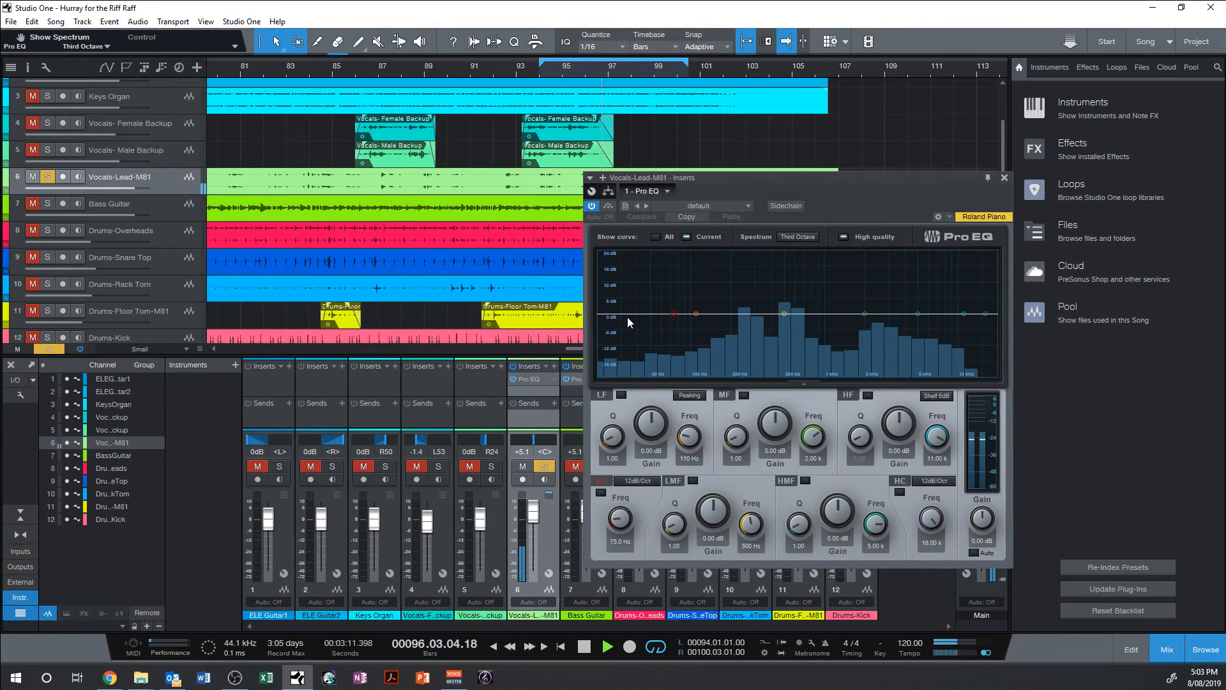
{"action": "left_click", "coordinate": [703, 206]}
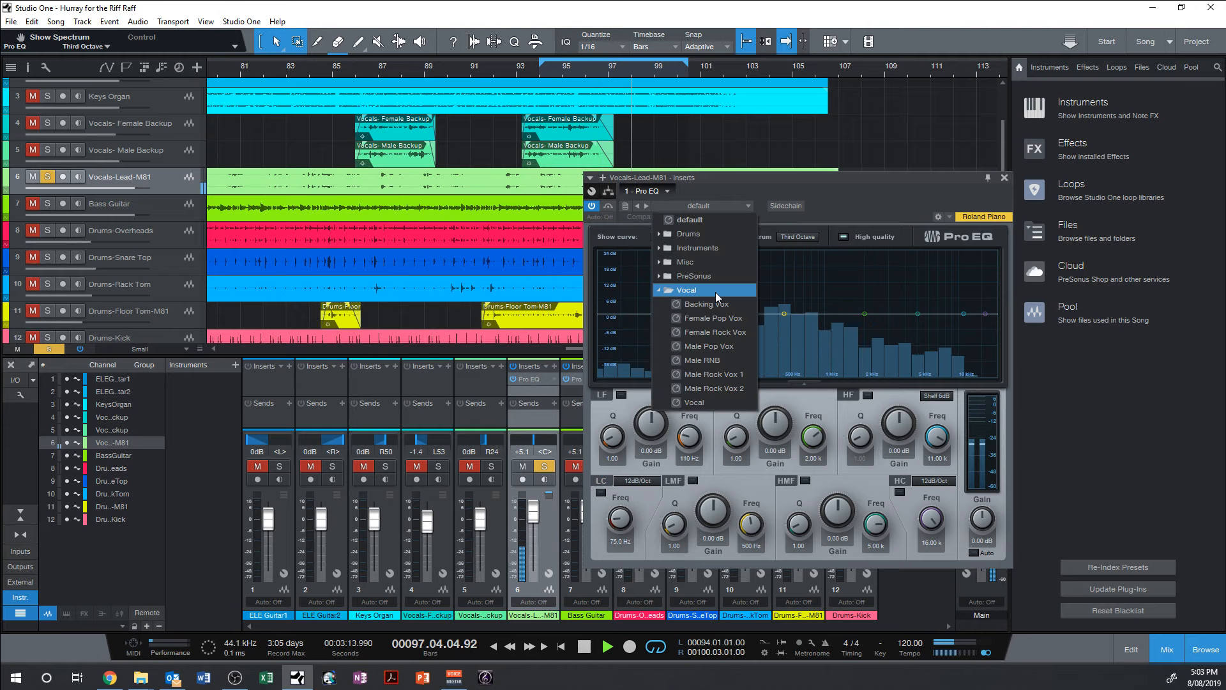
{"action": "left_click", "coordinate": [722, 334]}
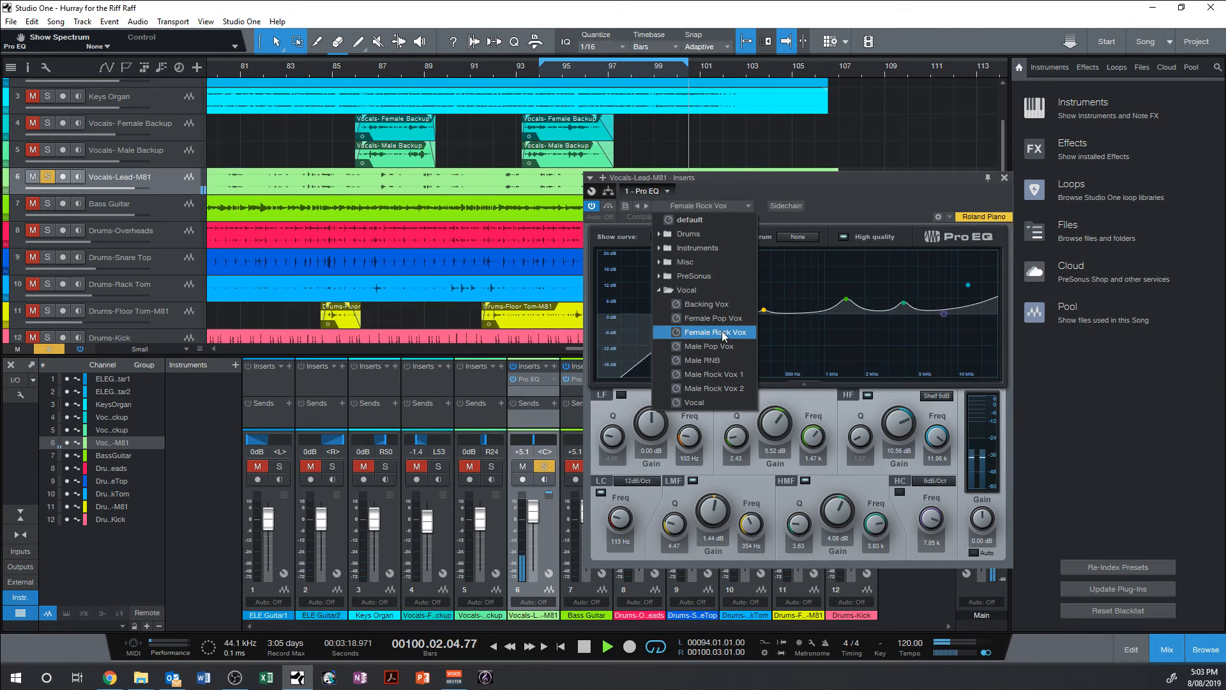
{"action": "left_click", "coordinate": [702, 403]}
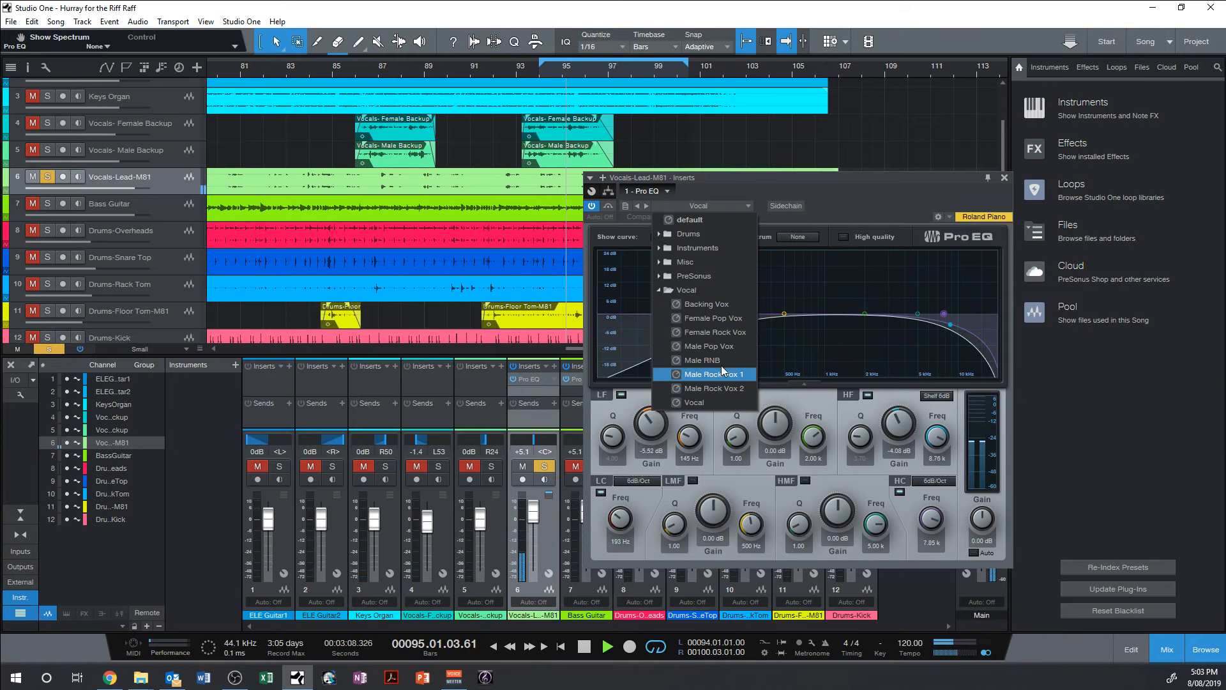
{"action": "left_click", "coordinate": [733, 335]}
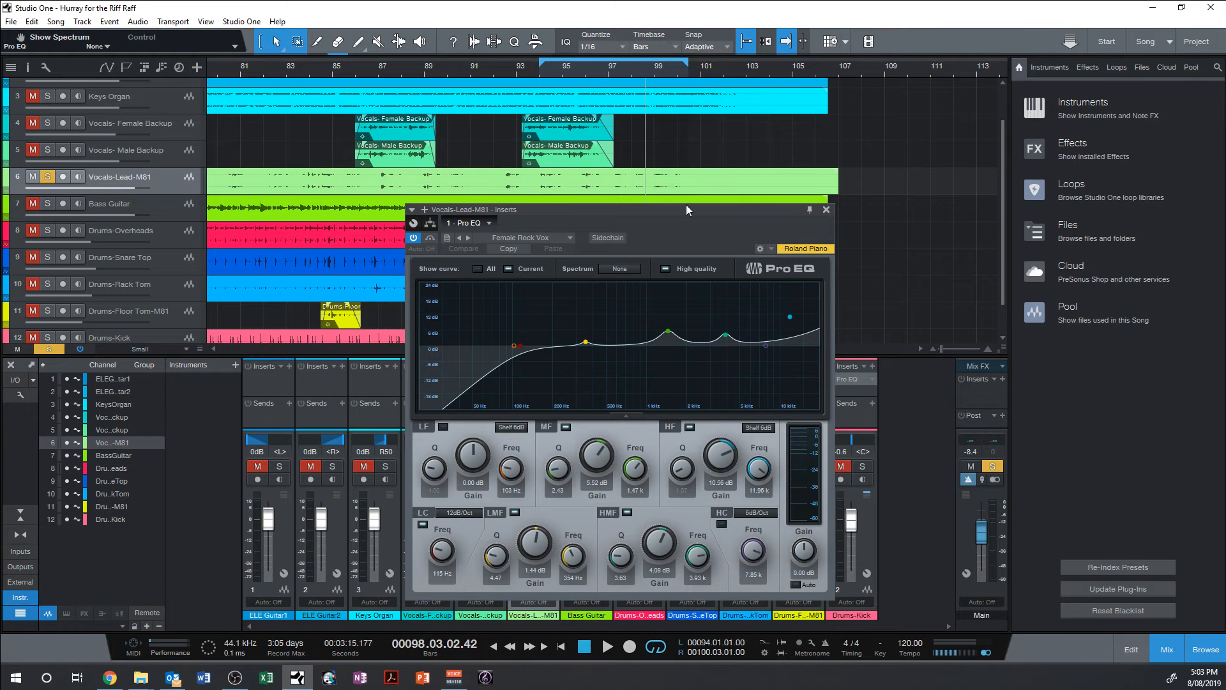
Step: Compare the lead vocal during playback with its Pro EQ bypassed and enabled
{"action": "left_click_drag", "start_coordinate": [686, 208], "coordinate": [783, 228]}
{"action": "left_click", "coordinate": [513, 259]}
{"action": "key", "text": "space"}
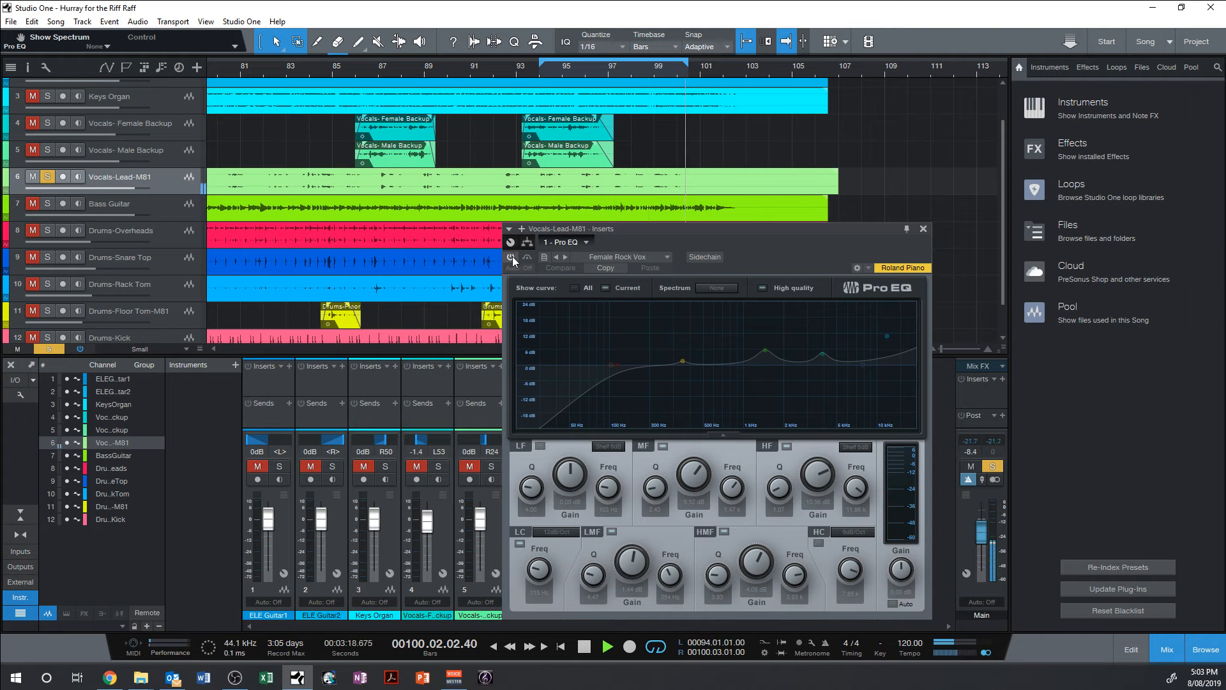
{"action": "left_click", "coordinate": [513, 258]}
{"action": "key", "text": "space"}
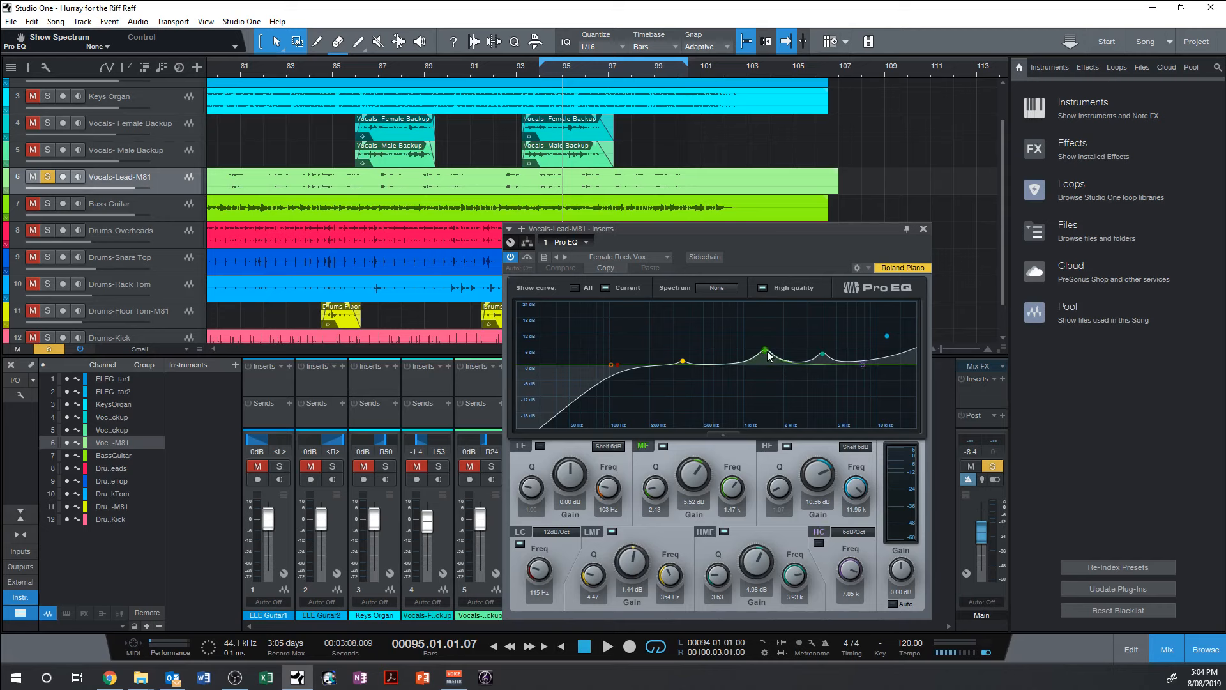
Step: Set the lead vocal EQ's spectrum display to Waterfall and play the vocal
{"action": "left_click_drag", "start_coordinate": [804, 232], "coordinate": [742, 228]}
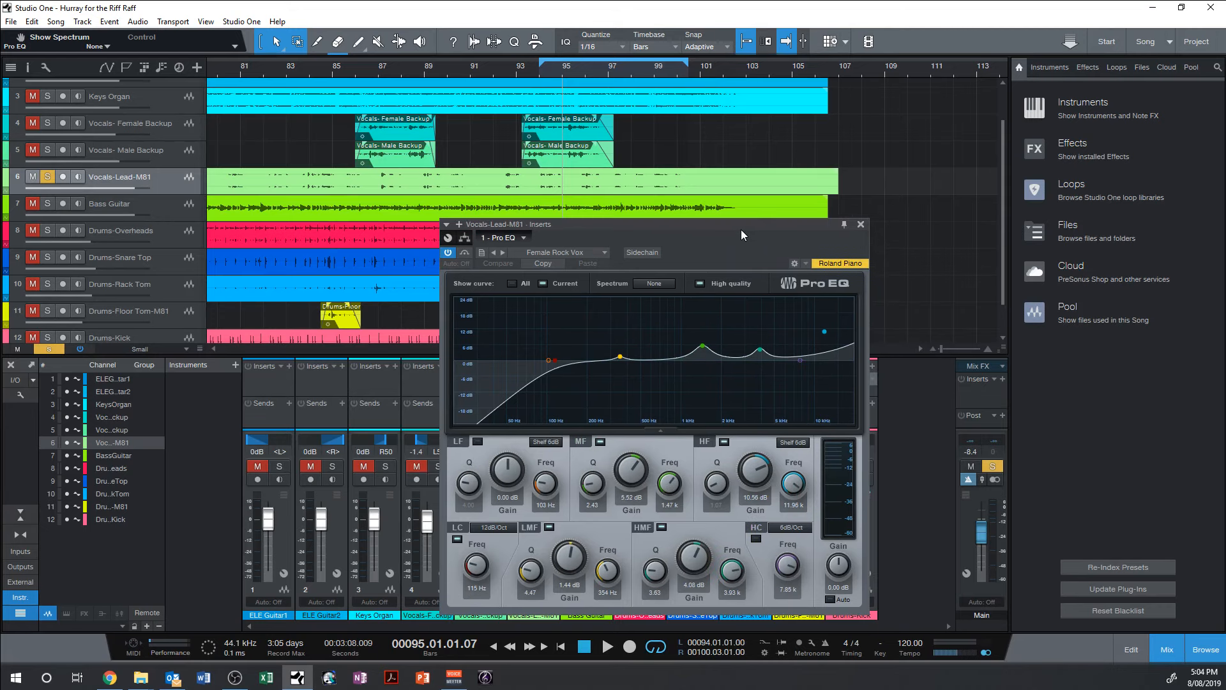
{"action": "left_click_drag", "start_coordinate": [741, 228], "coordinate": [730, 230]}
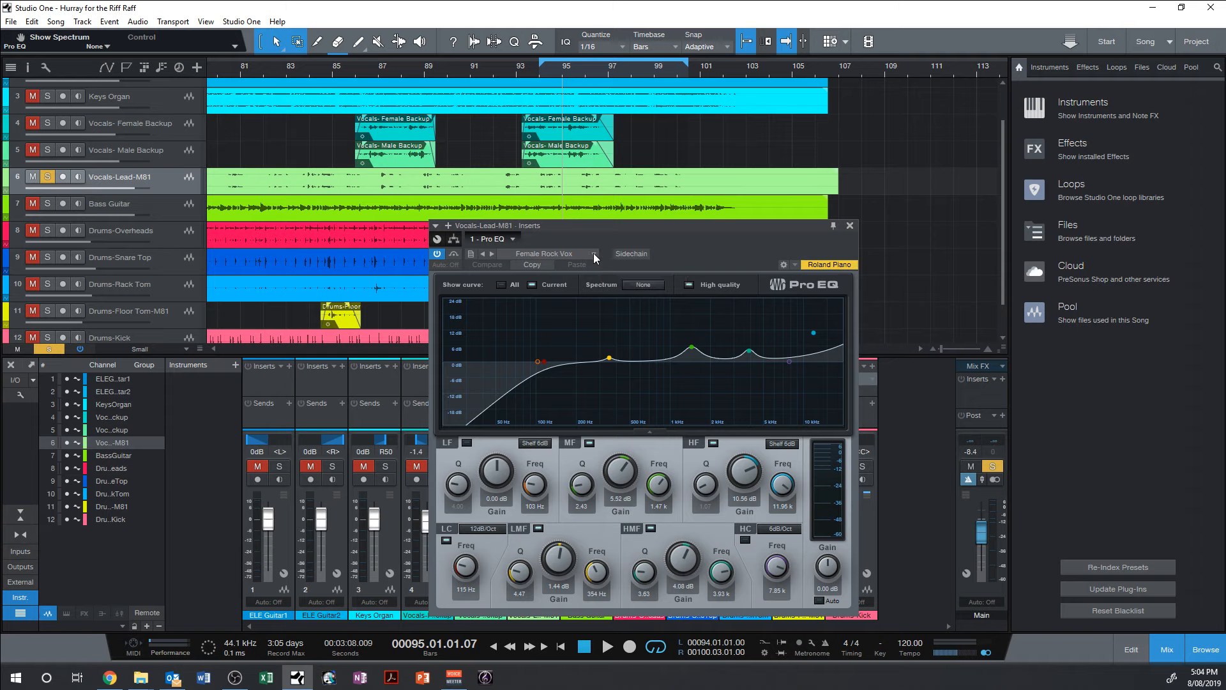
{"action": "left_click", "coordinate": [639, 282]}
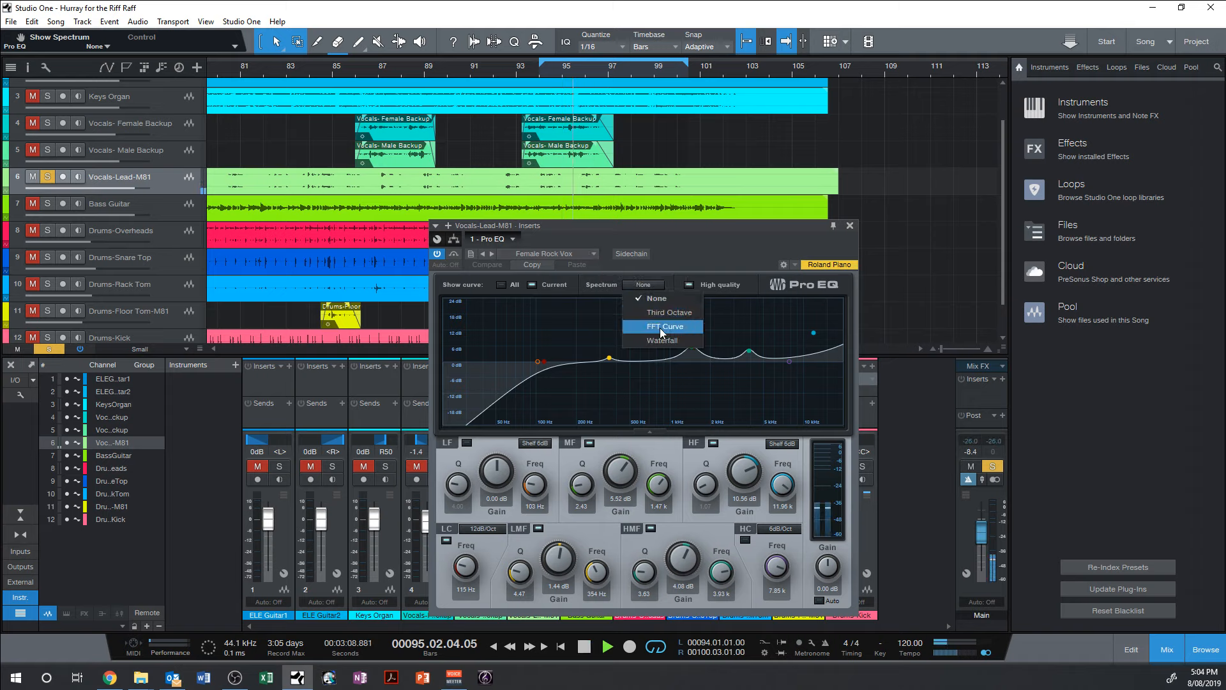
{"action": "left_click", "coordinate": [657, 339]}
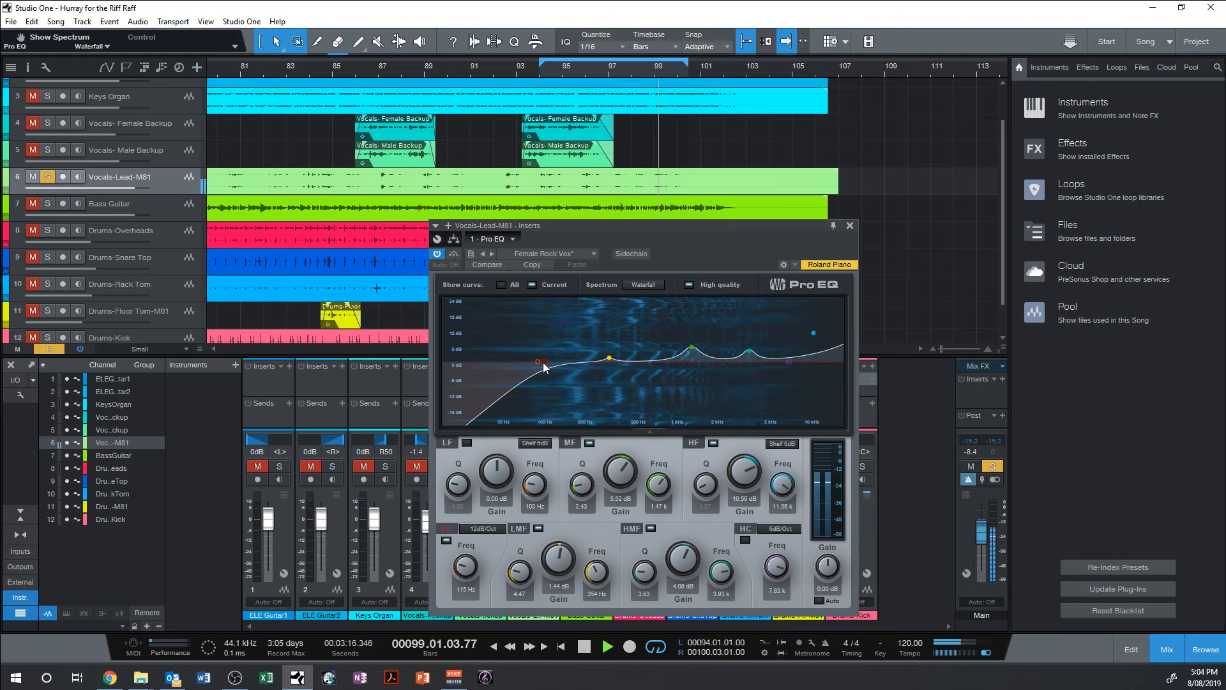
Step: Adjust the vocal EQ: LF -24 dB at 88.3 Hz, MF lowered at 1.31 kHz, HMF 3.53 dB at 4.38 kHz, HF 4 dB at 13.02 kHz
{"action": "left_click_drag", "start_coordinate": [542, 362], "coordinate": [529, 435]}
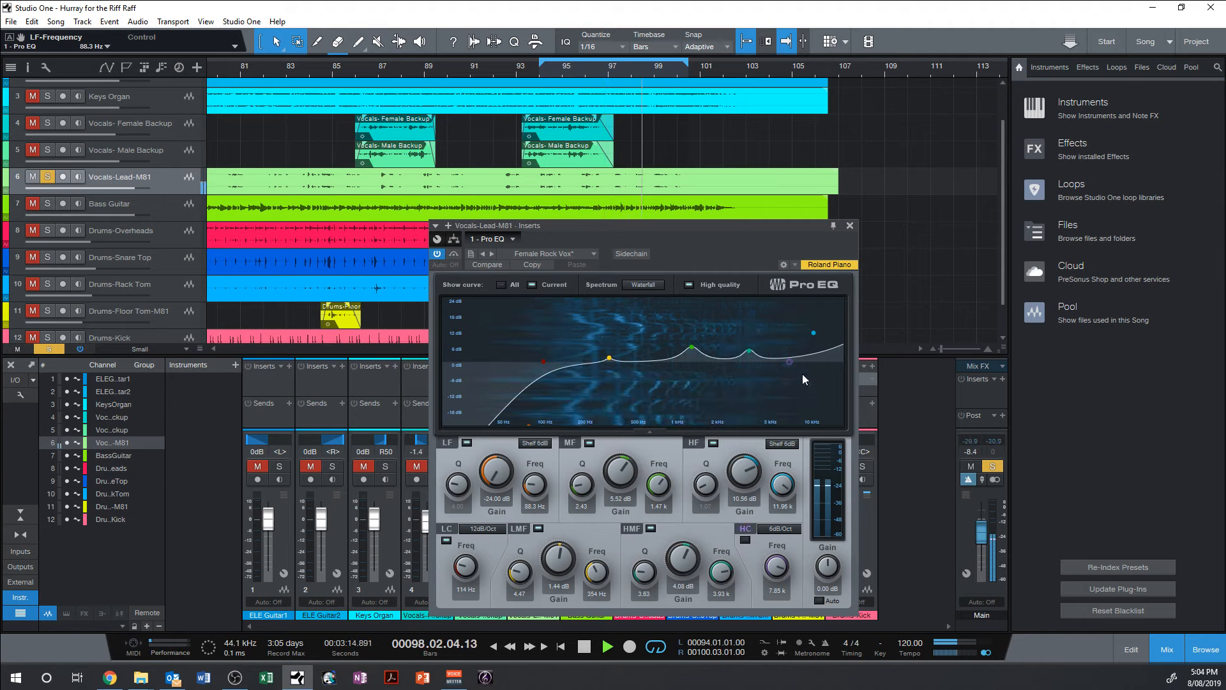
{"action": "left_click_drag", "start_coordinate": [691, 349], "coordinate": [760, 345]}
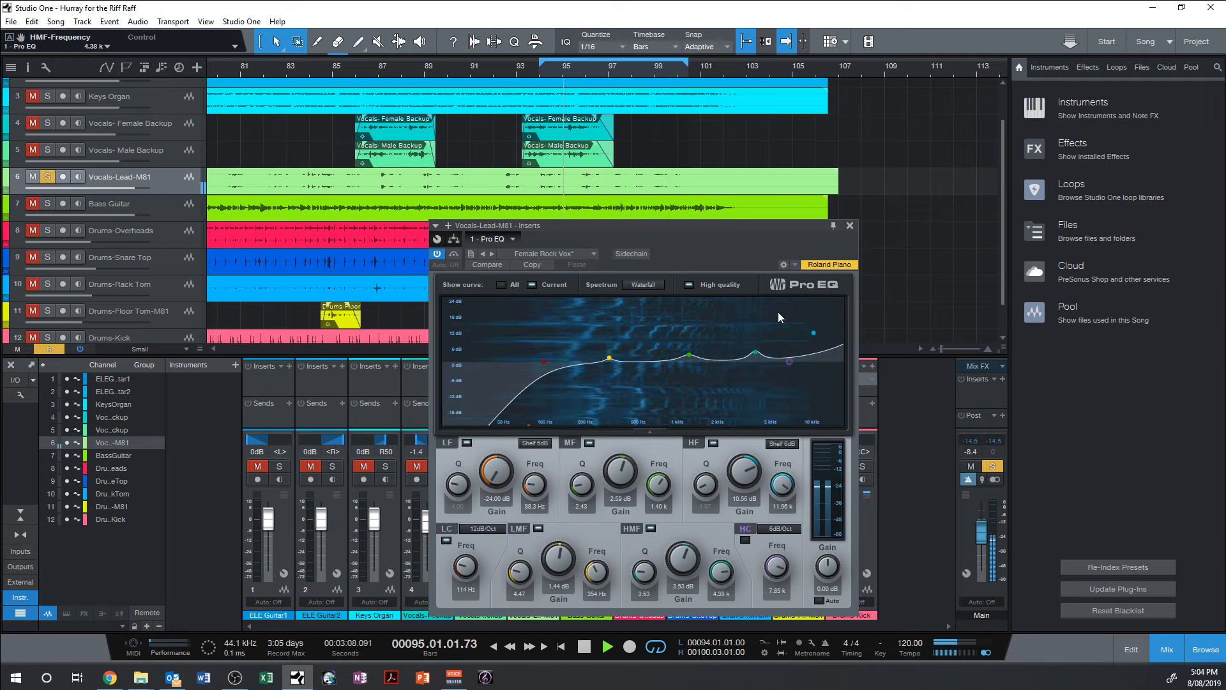
{"action": "mouse_move", "coordinate": [813, 334]}
{"action": "left_mouse_down"}
{"action": "mouse_move", "coordinate": [821, 369]}
{"action": "mouse_move", "coordinate": [821, 356]}
{"action": "left_mouse_up"}
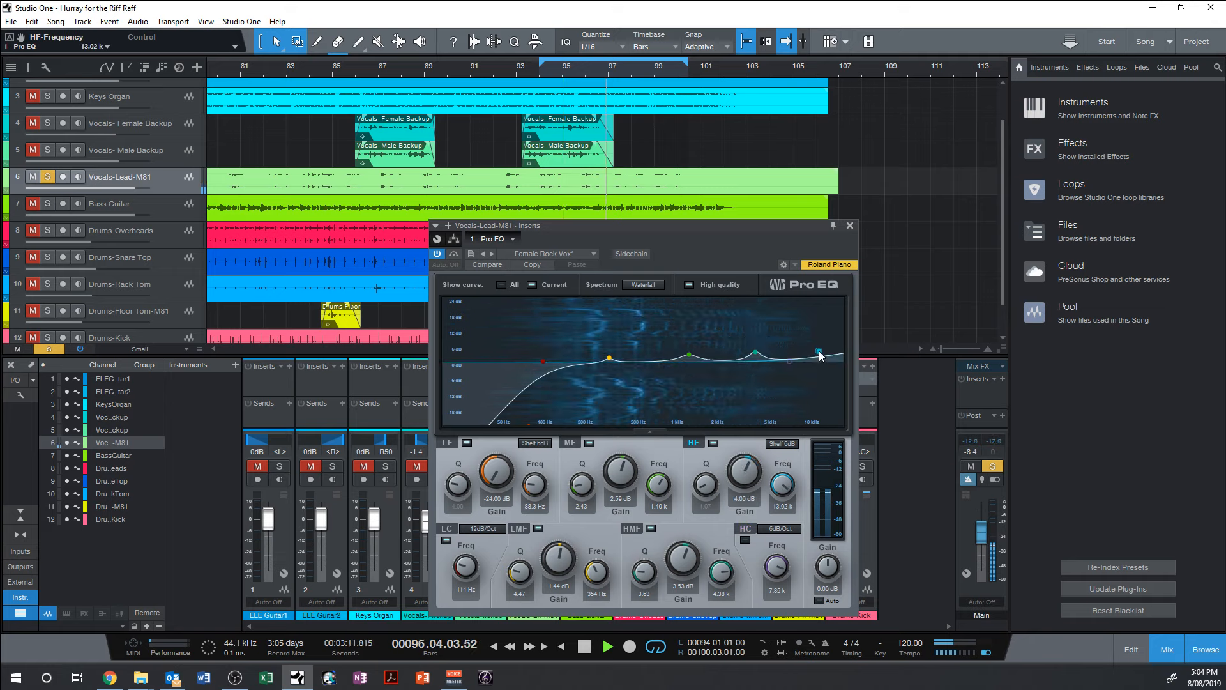
{"action": "mouse_move", "coordinate": [689, 354]}
{"action": "left_mouse_down"}
{"action": "mouse_move", "coordinate": [631, 346]}
{"action": "mouse_move", "coordinate": [687, 355]}
{"action": "left_mouse_up"}
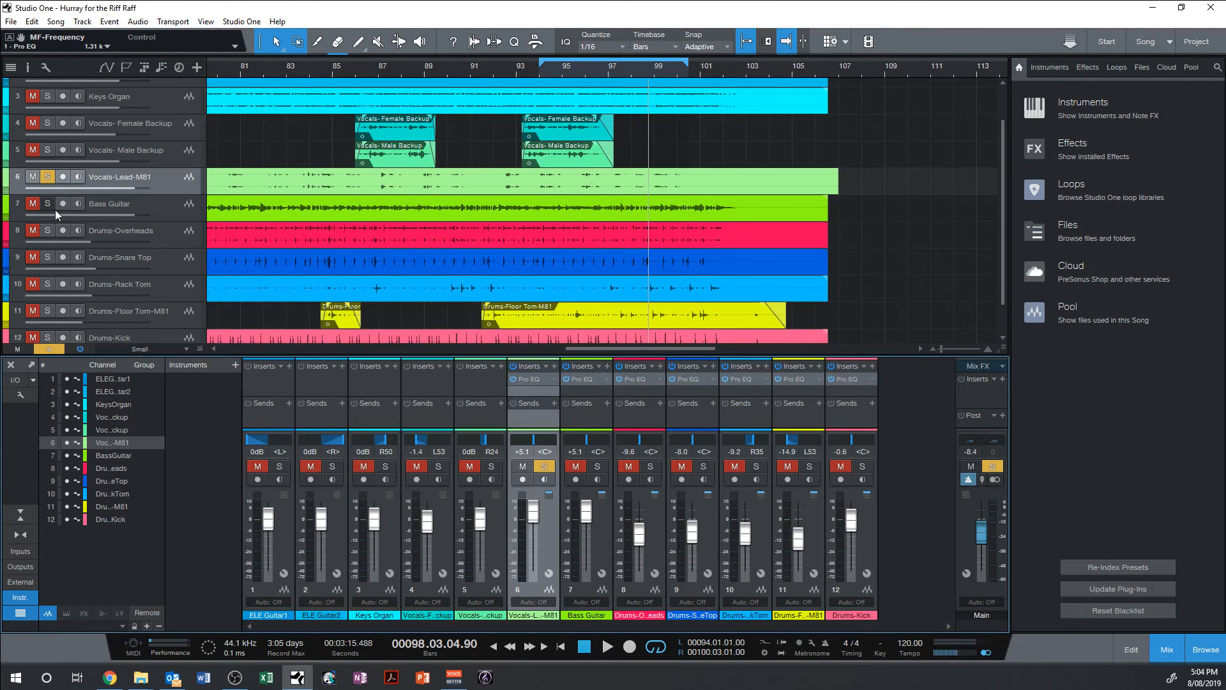
Step: Lower the Bass Guitar to -5.4 dB, solo it and all the drum tracks alongside the lead vocal, and play the mix
{"action": "left_click_drag", "start_coordinate": [55, 209], "coordinate": [101, 218]}
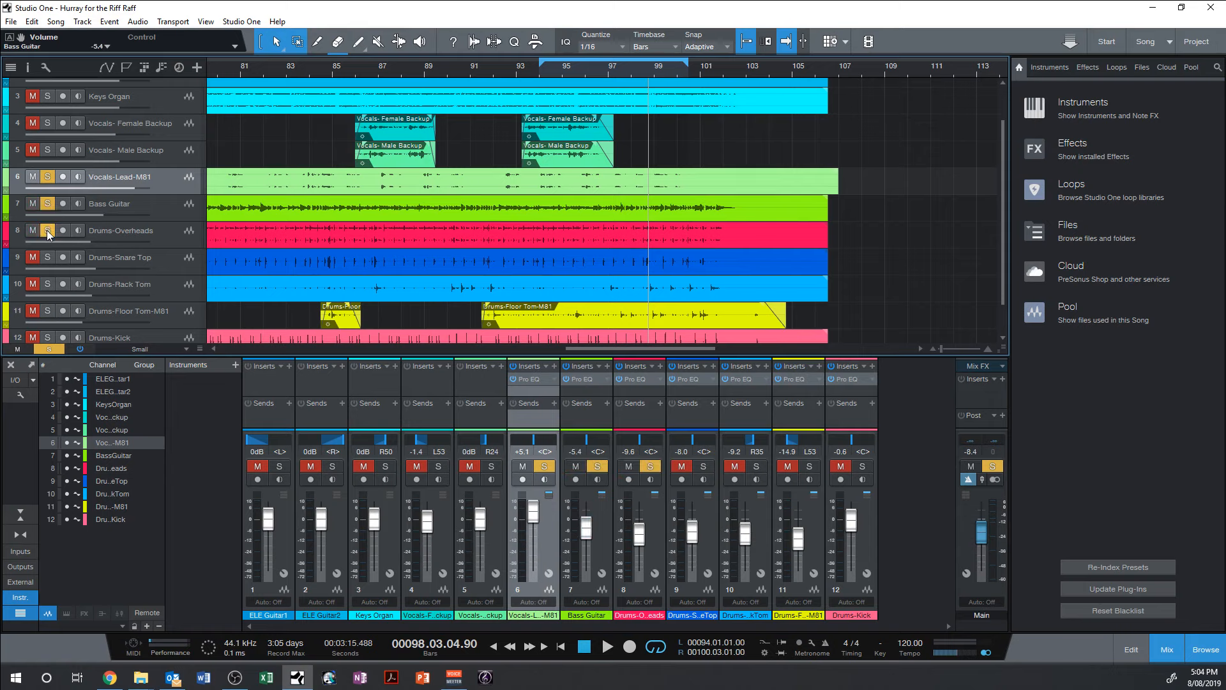
{"action": "left_click_drag", "start_coordinate": [47, 230], "coordinate": [49, 337]}
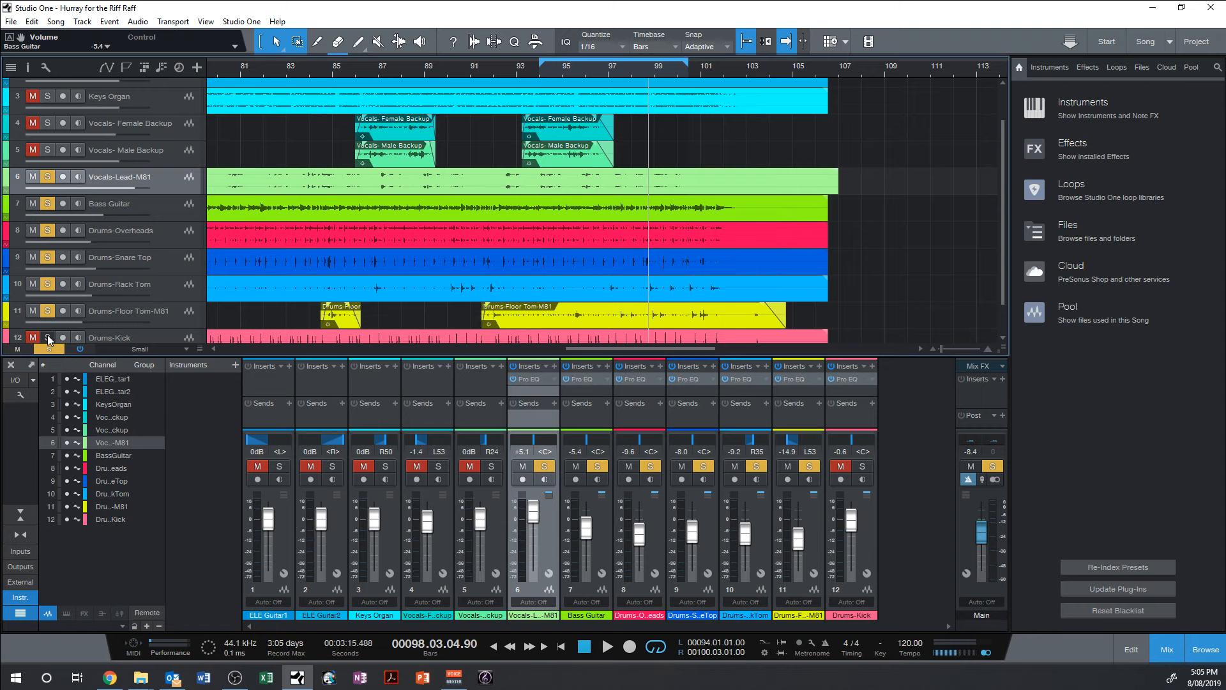
{"action": "left_click", "coordinate": [47, 336]}
{"action": "key", "text": "space"}
{"action": "scroll", "coordinate": [99, 197], "scroll_direction": "down", "scroll_amount": 1}
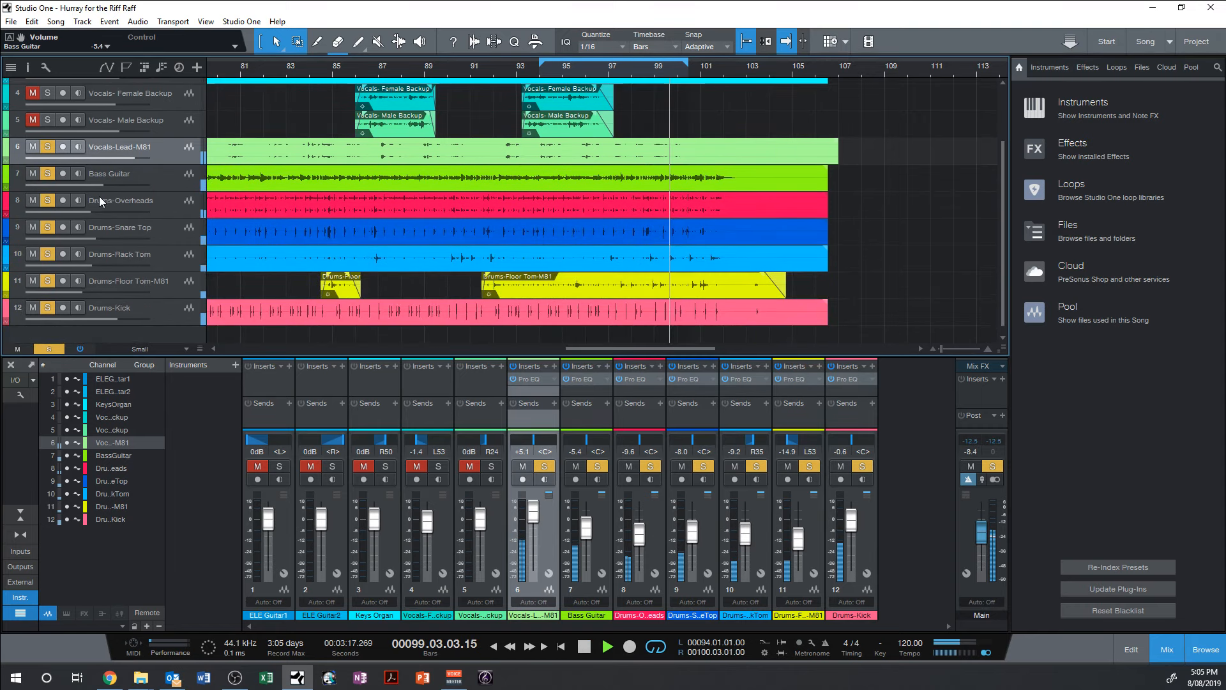
Step: Balance the levels during playback by setting the Bass Guitar to -2.8 dB and Vocals-Lead to +3.7 dB
{"action": "scroll", "coordinate": [102, 206], "scroll_direction": "up", "scroll_amount": 1}
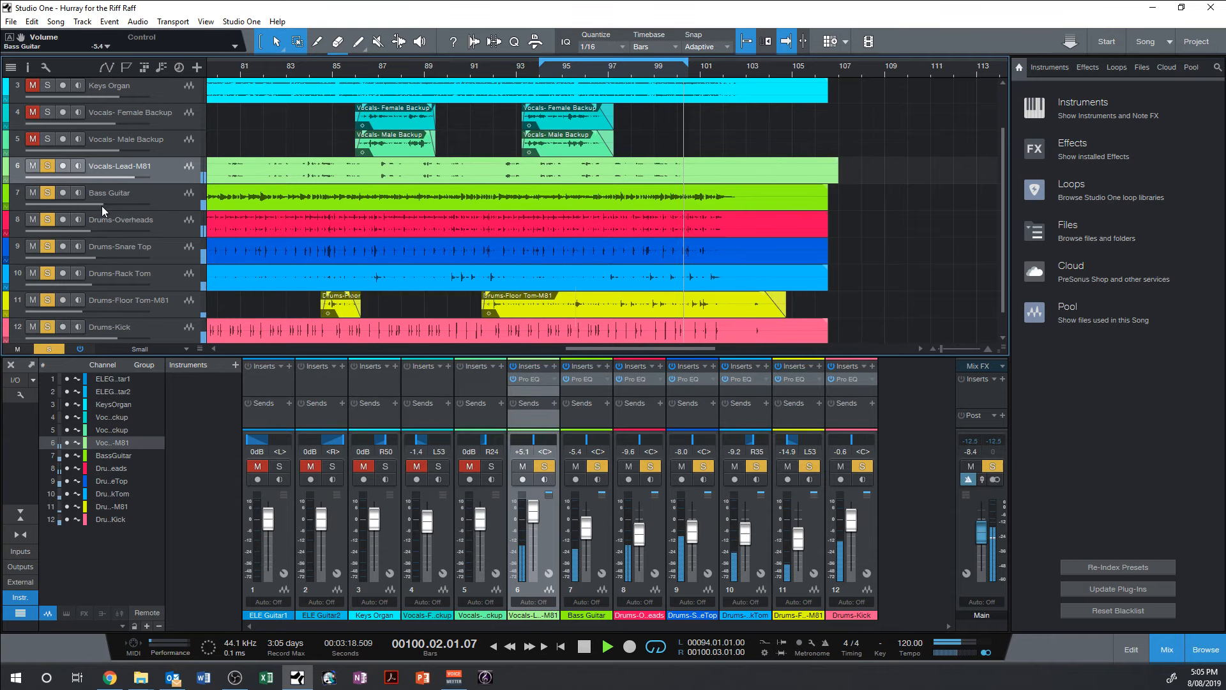
{"action": "left_click_drag", "start_coordinate": [102, 205], "coordinate": [109, 205]}
{"action": "left_click_drag", "start_coordinate": [133, 178], "coordinate": [128, 178]}
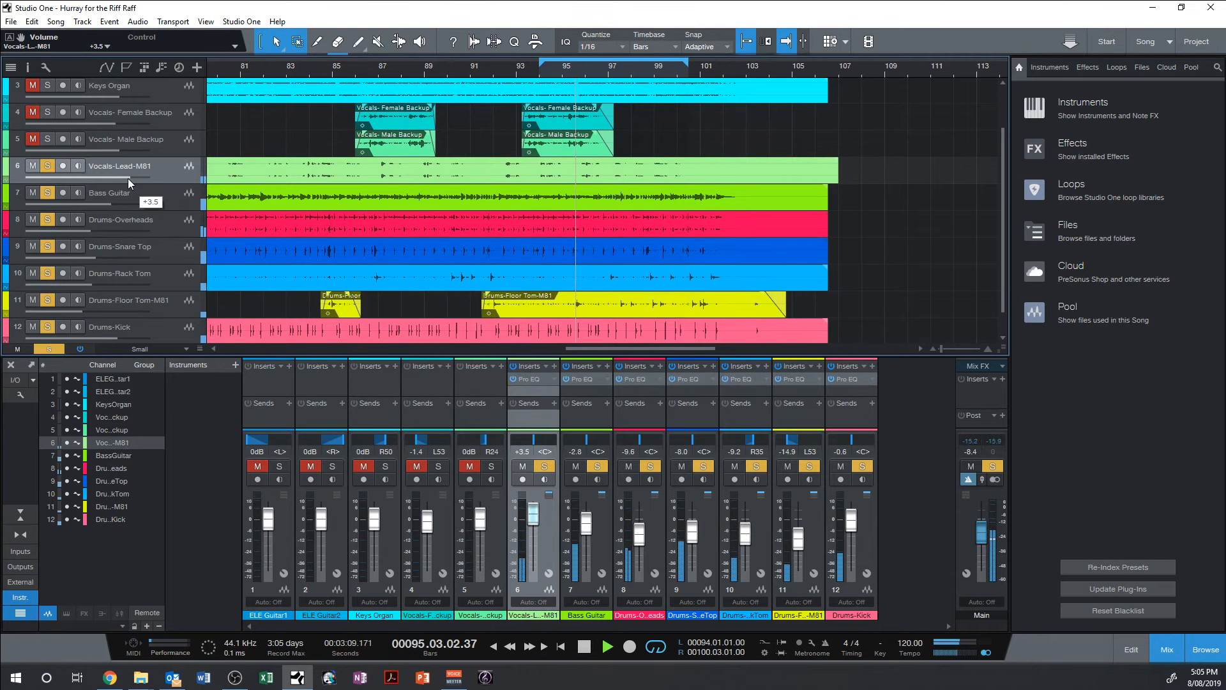
Step: Insert a Pro EQ on the Vocals- Female Backup channel
{"action": "scroll", "coordinate": [184, 223], "scroll_direction": "up", "scroll_amount": 2}
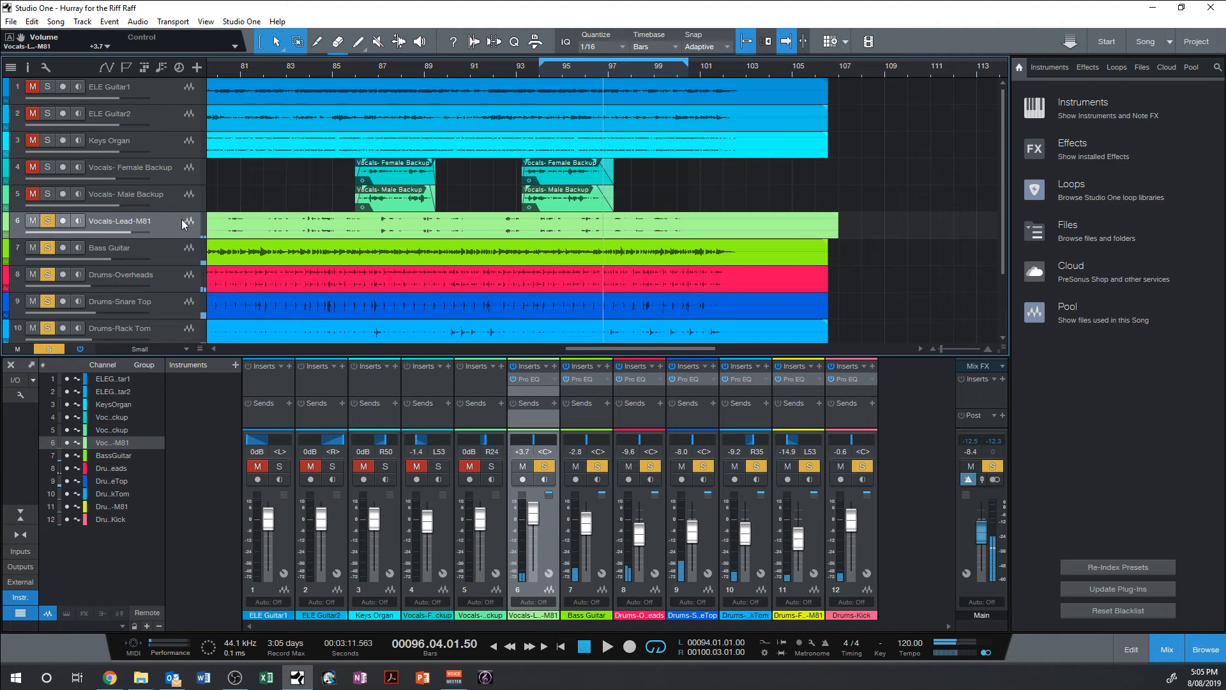
{"action": "left_click", "coordinate": [448, 366]}
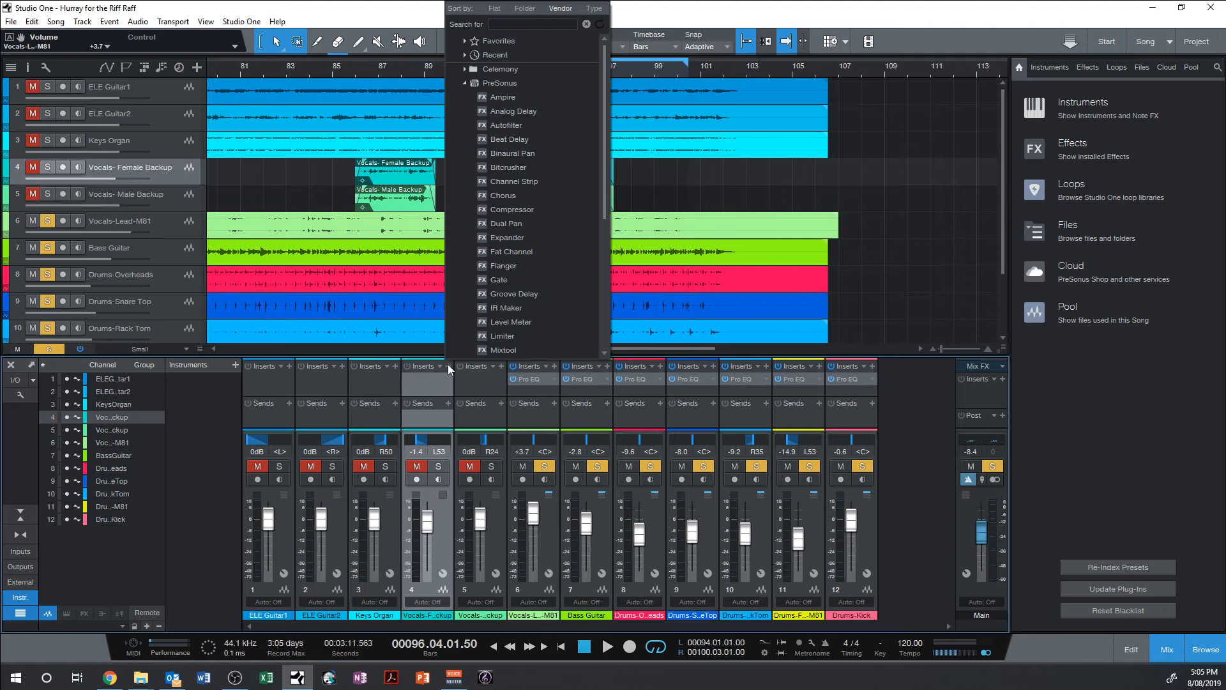
{"action": "scroll", "coordinate": [529, 309], "scroll_direction": "down", "scroll_amount": 5}
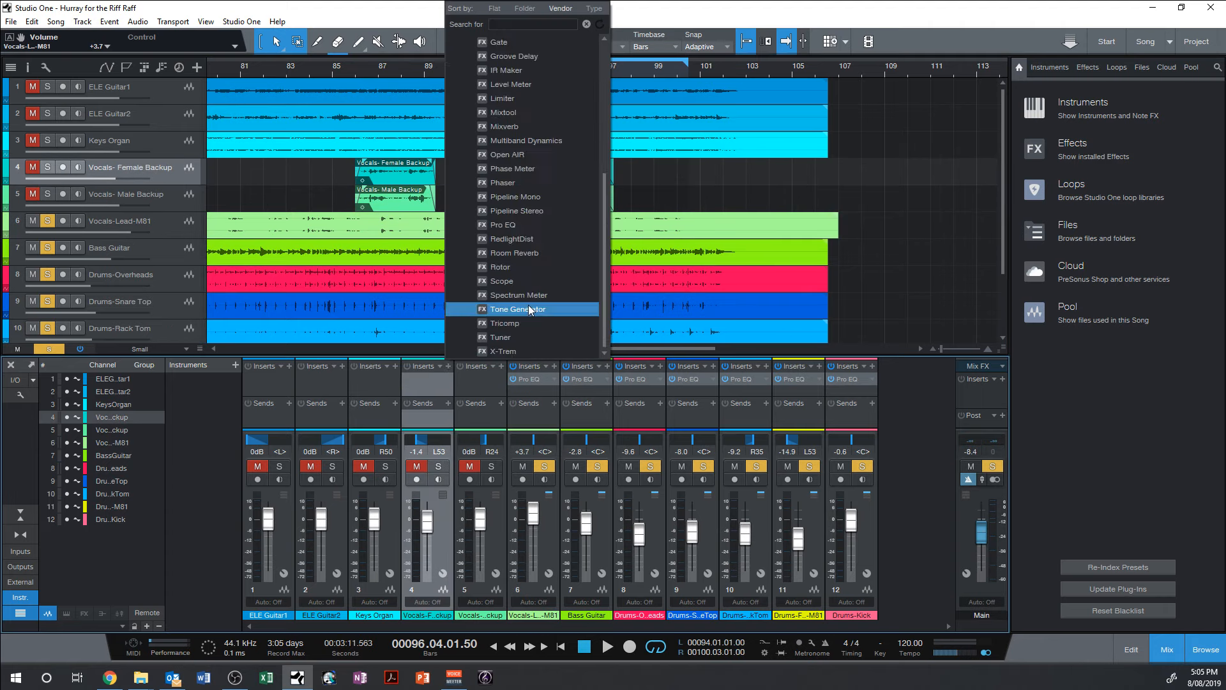
{"action": "left_click", "coordinate": [502, 225]}
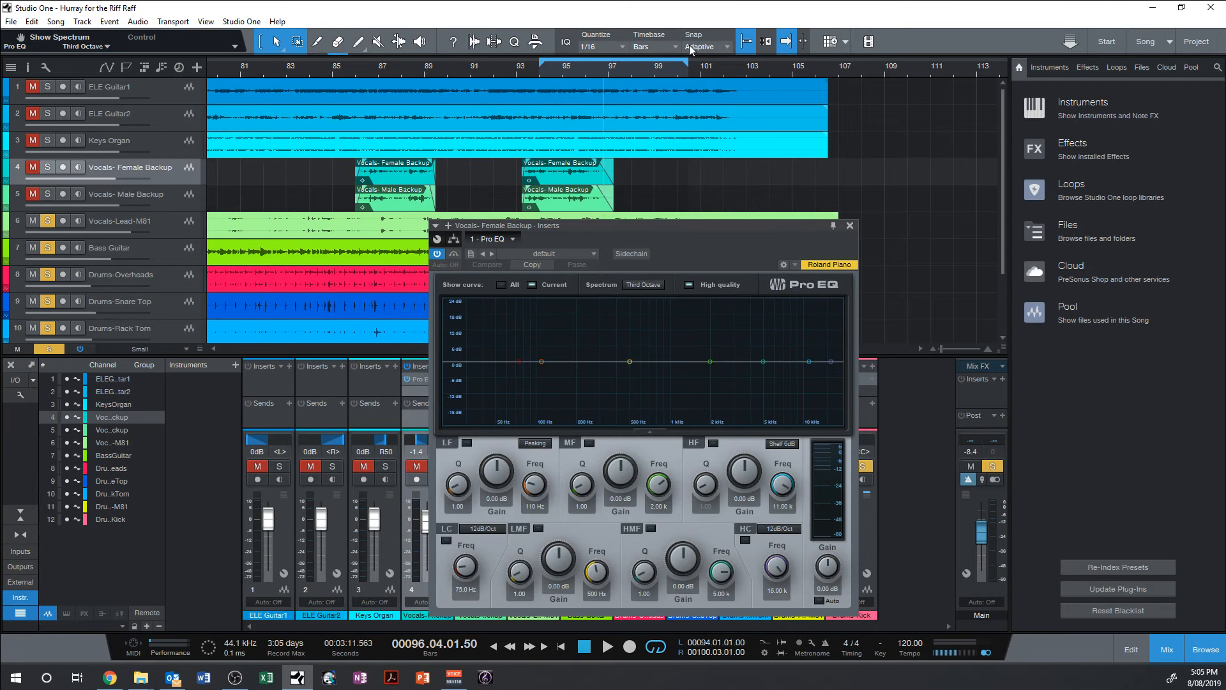
Step: Shorten the loop to 93.04–96.01 around the backing vocals, and insert a Pro EQ on the soloed Vocals- Male Backup channel
{"action": "left_click_drag", "start_coordinate": [587, 66], "coordinate": [542, 67]}
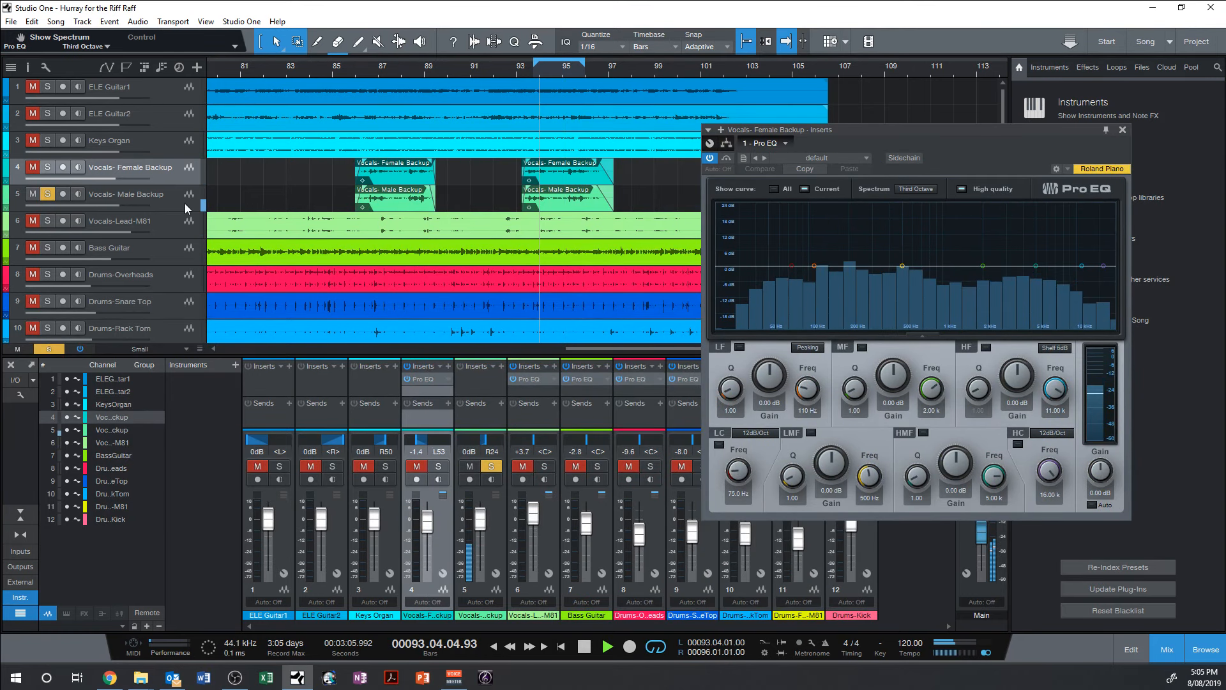
{"action": "left_click", "coordinate": [185, 203]}
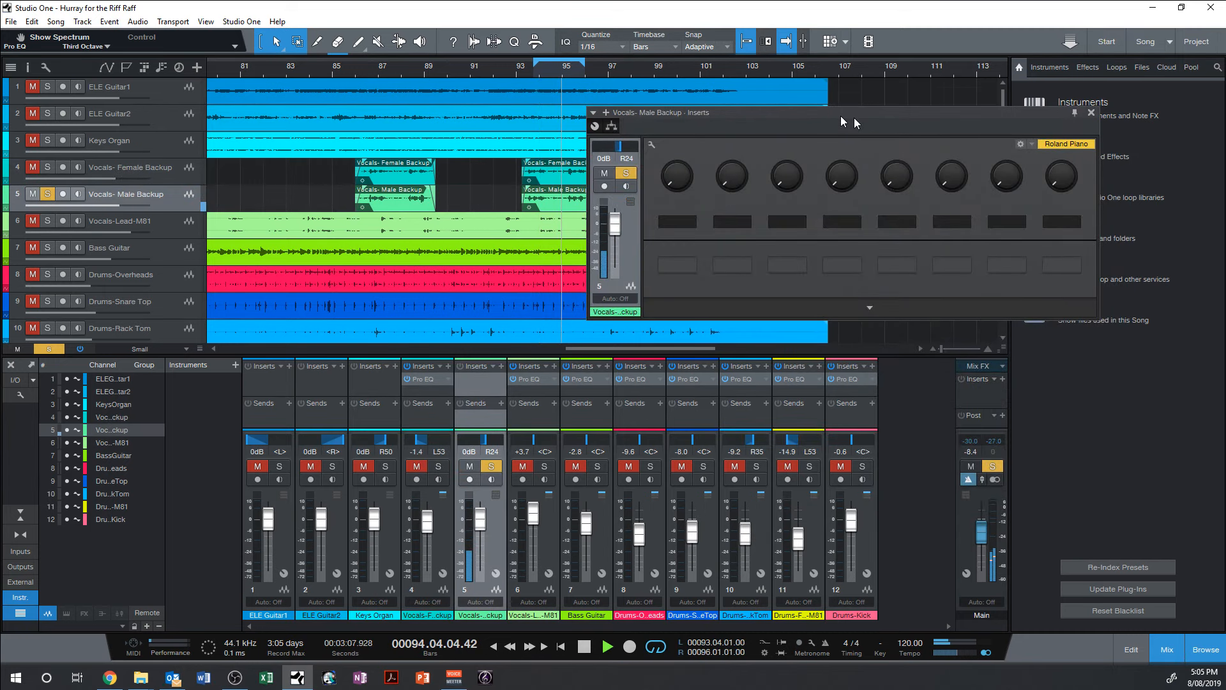
{"action": "left_click", "coordinate": [501, 366]}
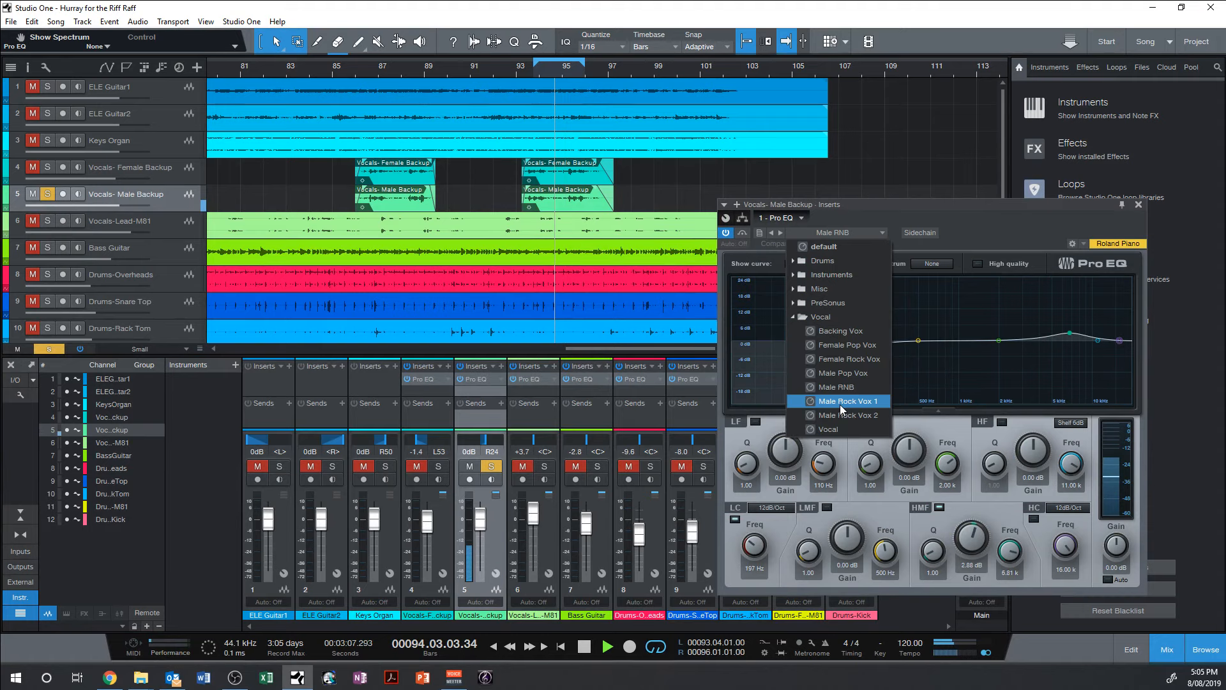
Step: Audition the Male Rock Vox 1 and 2 presets on Vocals- Male Backup, load Male Pop Vox and lower its LMF gain near 1 kHz
{"action": "left_click", "coordinate": [840, 405]}
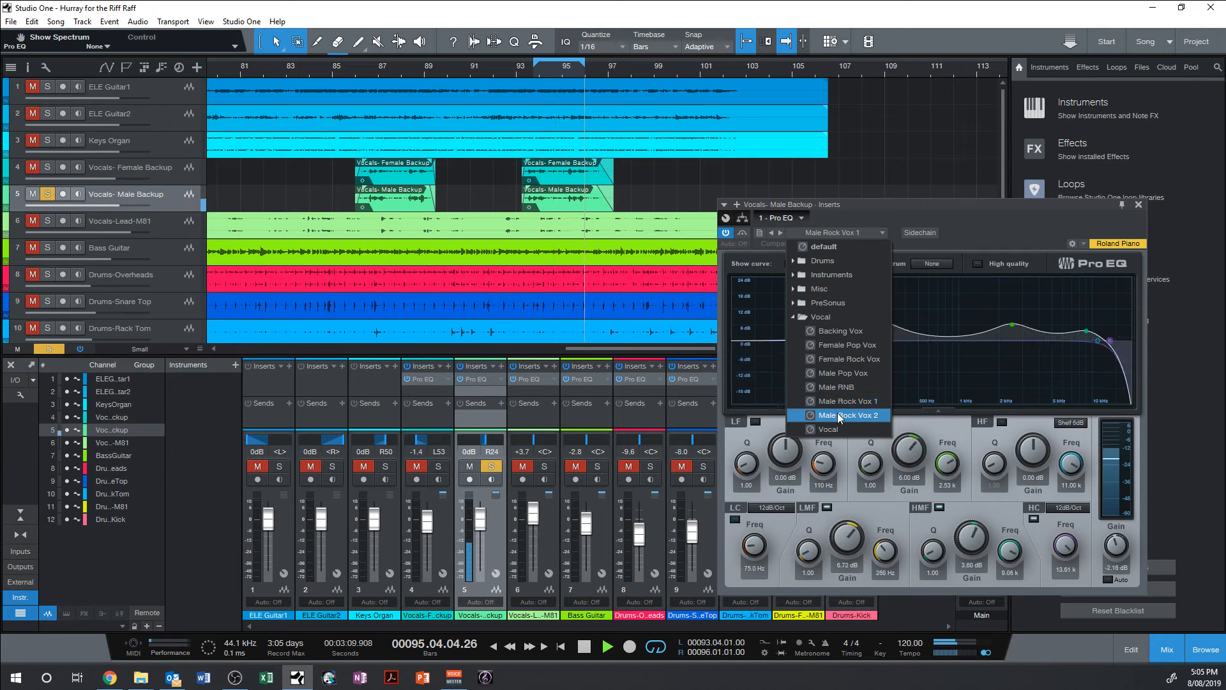
{"action": "left_click", "coordinate": [837, 412]}
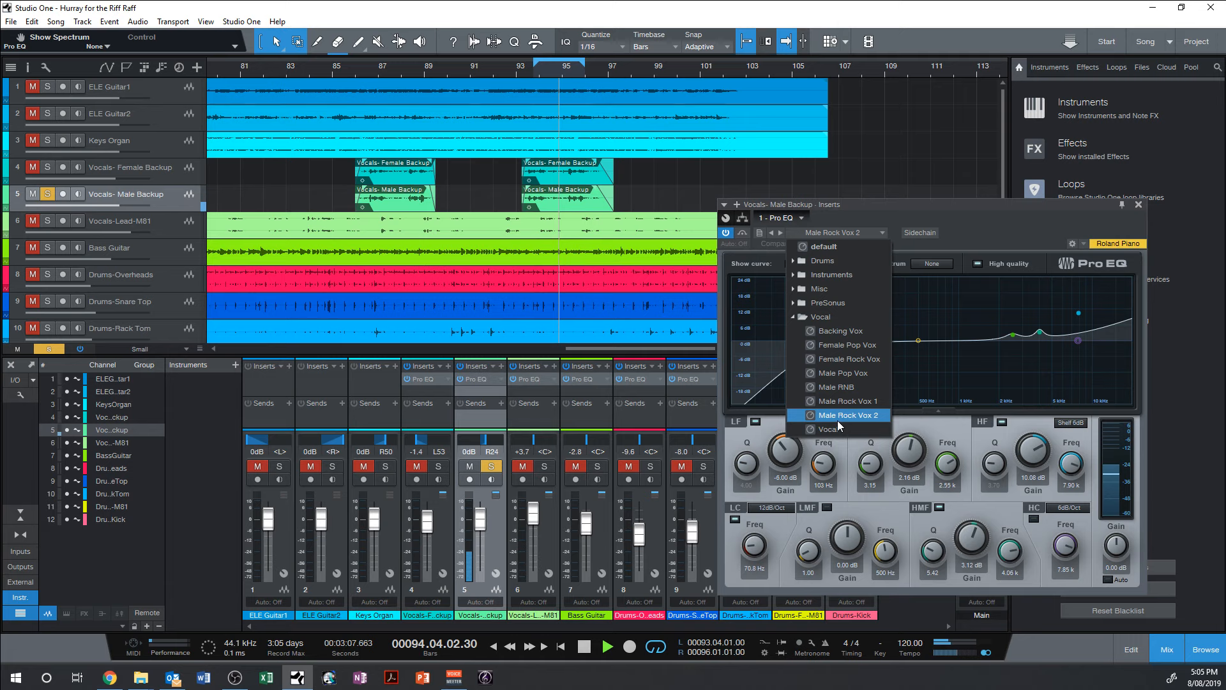
{"action": "left_click", "coordinate": [853, 374]}
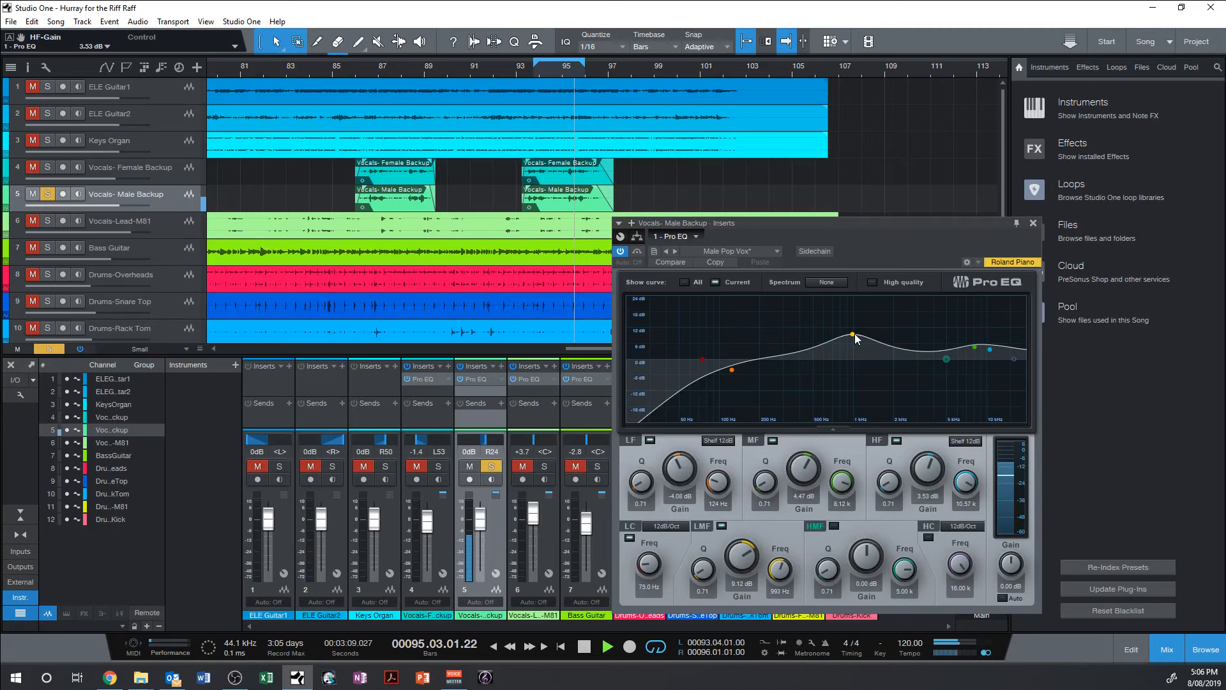
{"action": "left_click_drag", "start_coordinate": [856, 339], "coordinate": [860, 354]}
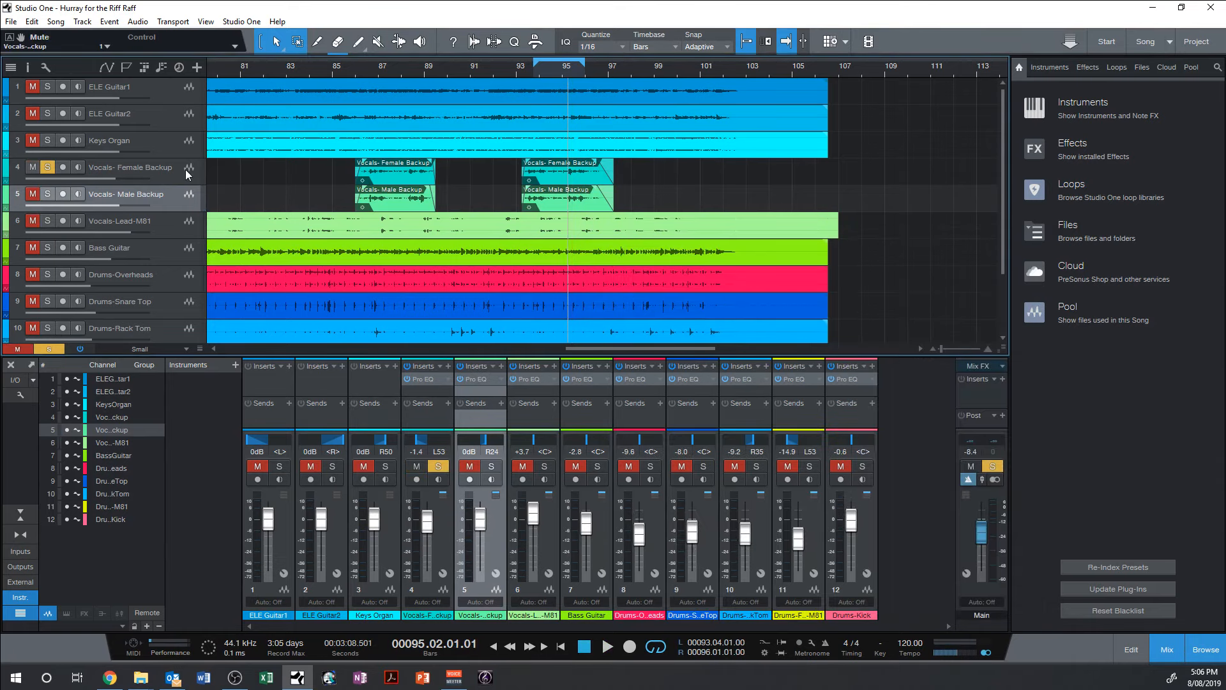
Step: Load the Female Pop Vox preset in the Vocals- Male Backup Pro EQ while the female backing vocal plays soloed, and clear the solos
{"action": "left_click", "coordinate": [493, 379]}
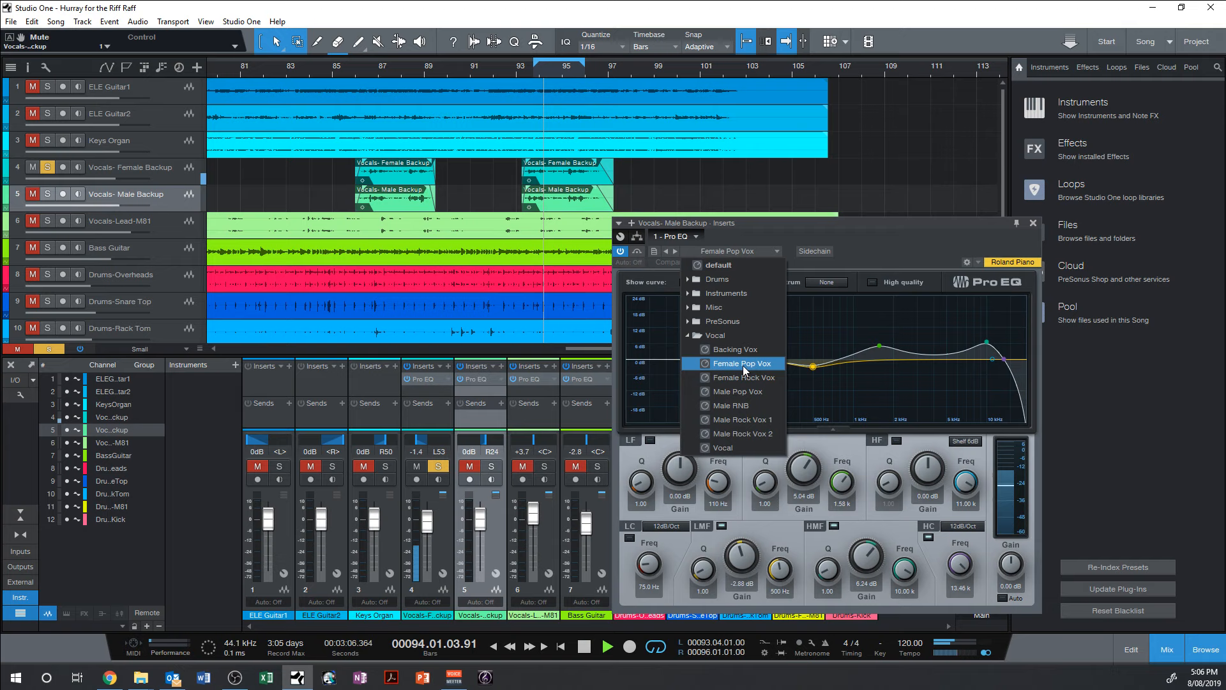
{"action": "left_click", "coordinate": [47, 194]}
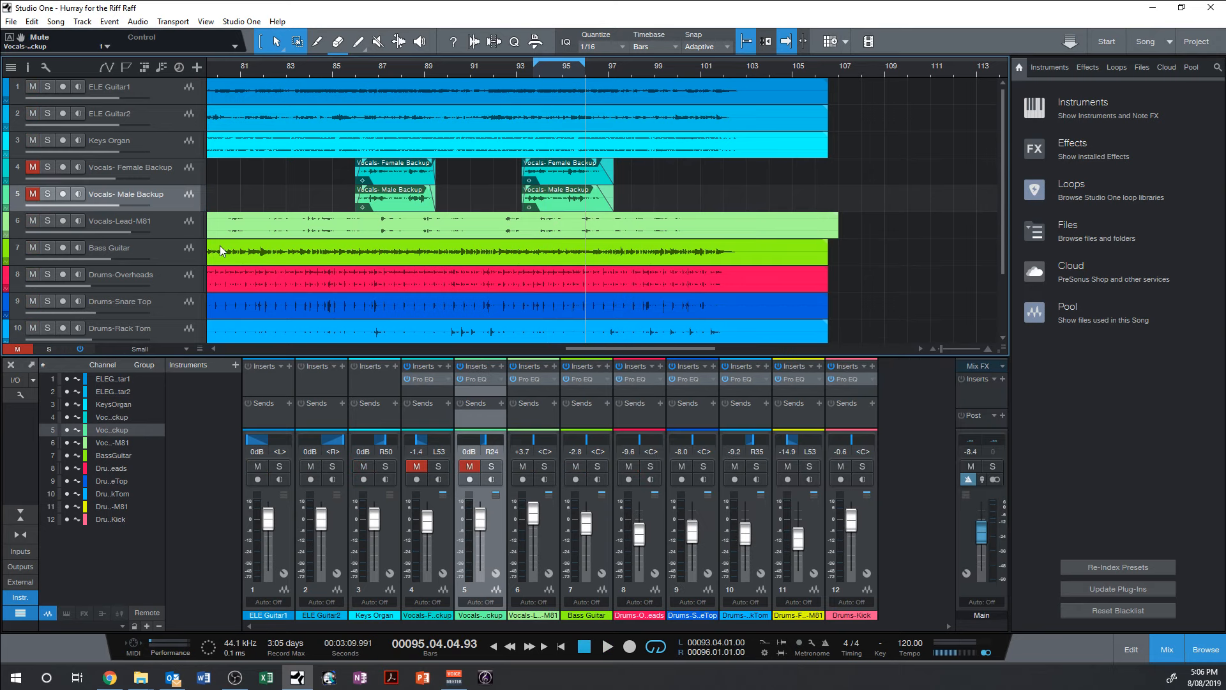
Step: Solo the Keys Organ track and insert a Pro EQ with the Keys - B3 Organ preset during playback
{"action": "left_click", "coordinate": [47, 141]}
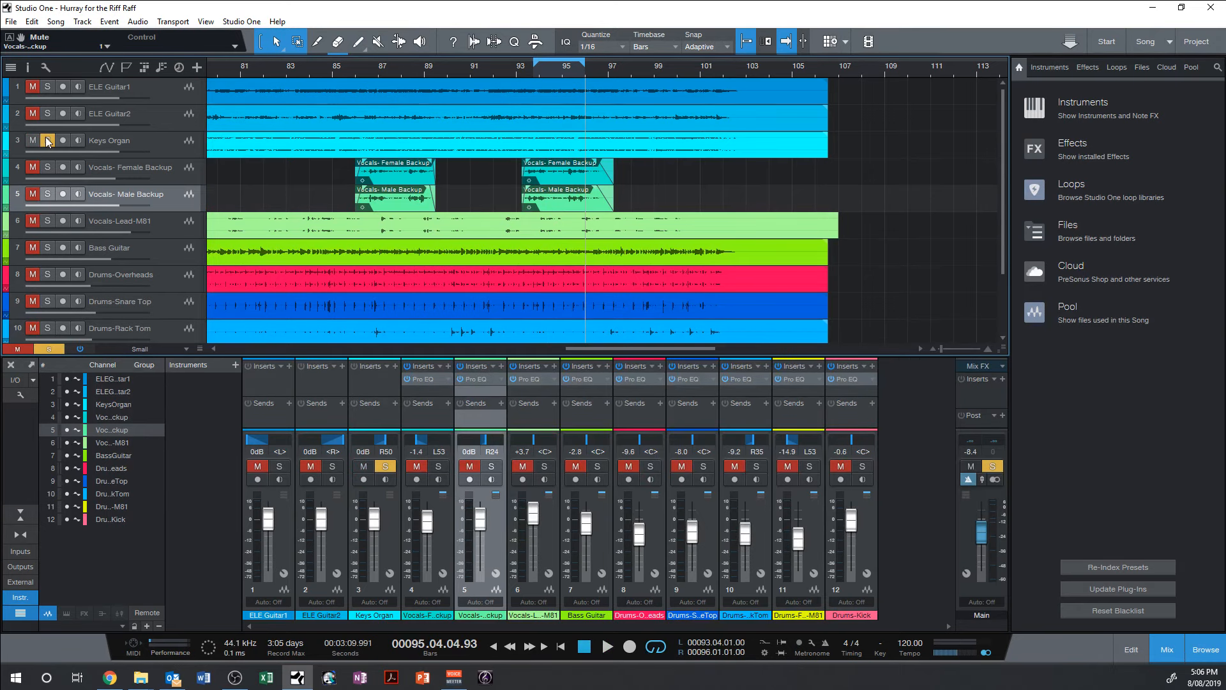
{"action": "left_click", "coordinate": [379, 68]}
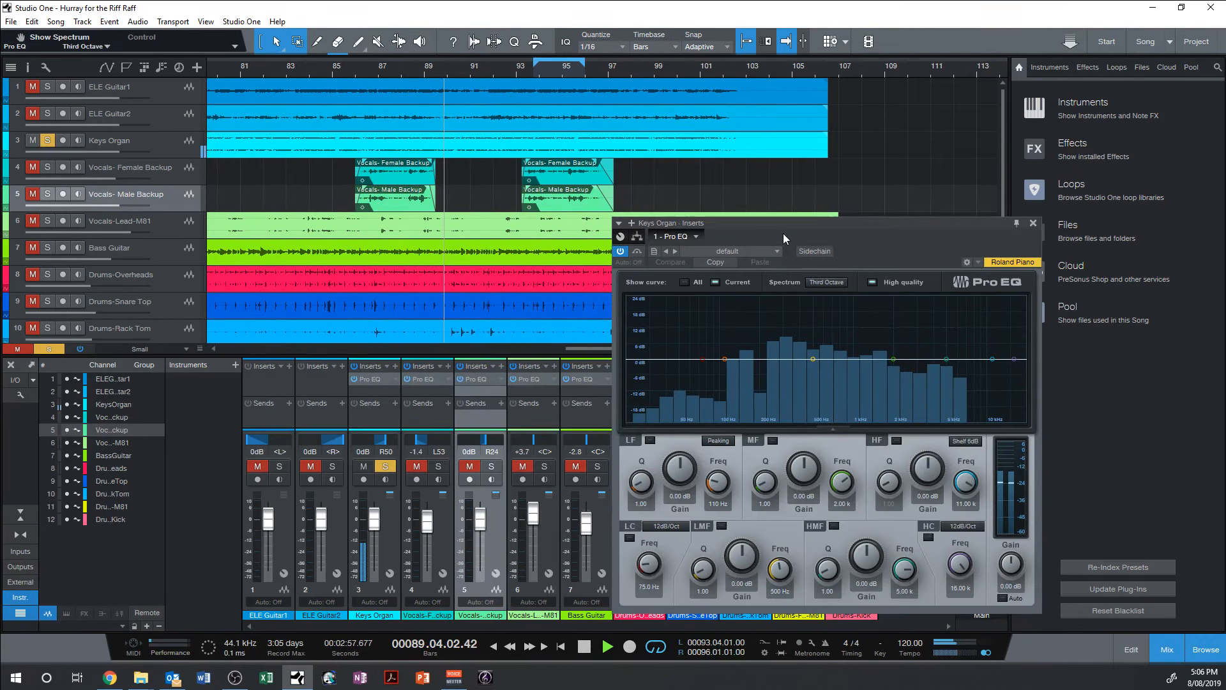
{"action": "left_click", "coordinate": [741, 207]}
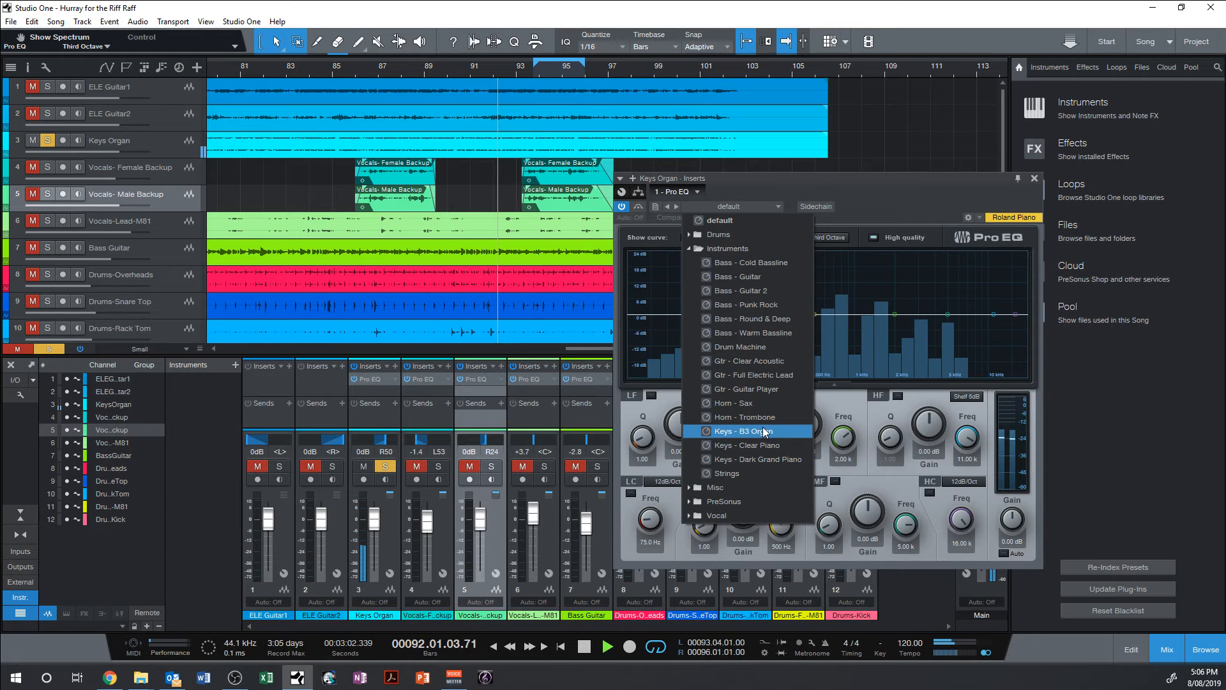
{"action": "left_click", "coordinate": [765, 432]}
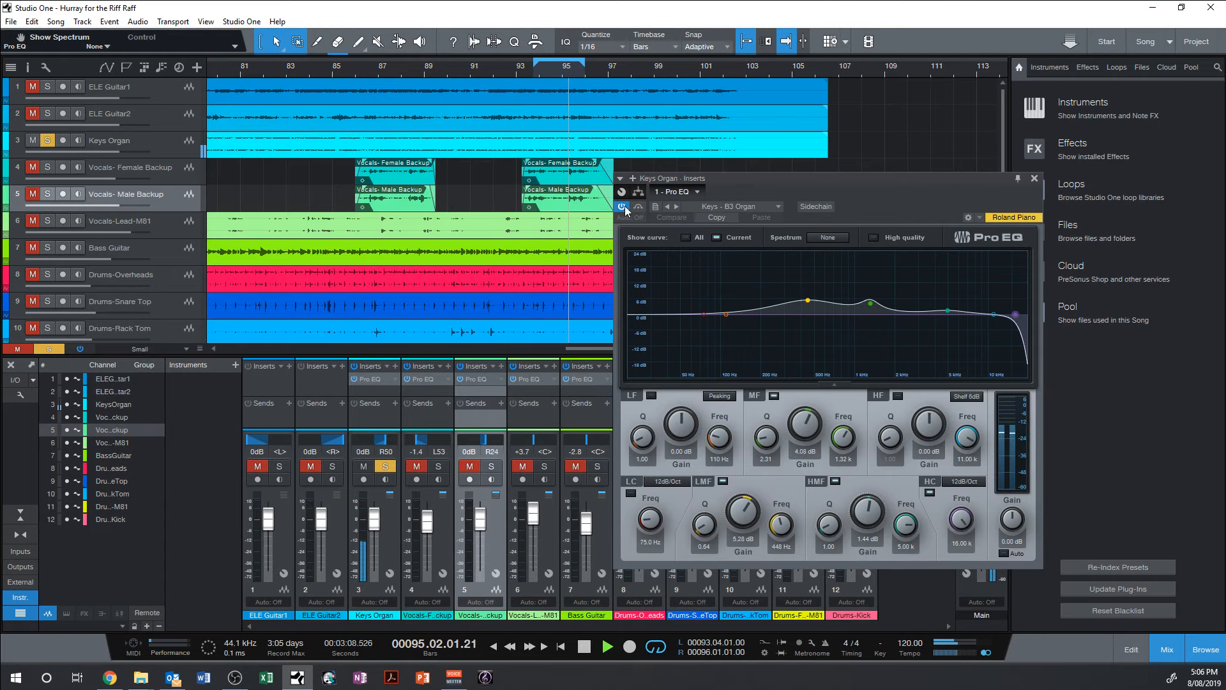
Step: Compare the Keys Organ sound with its Pro EQ bypassed and active
{"action": "left_click", "coordinate": [622, 207]}
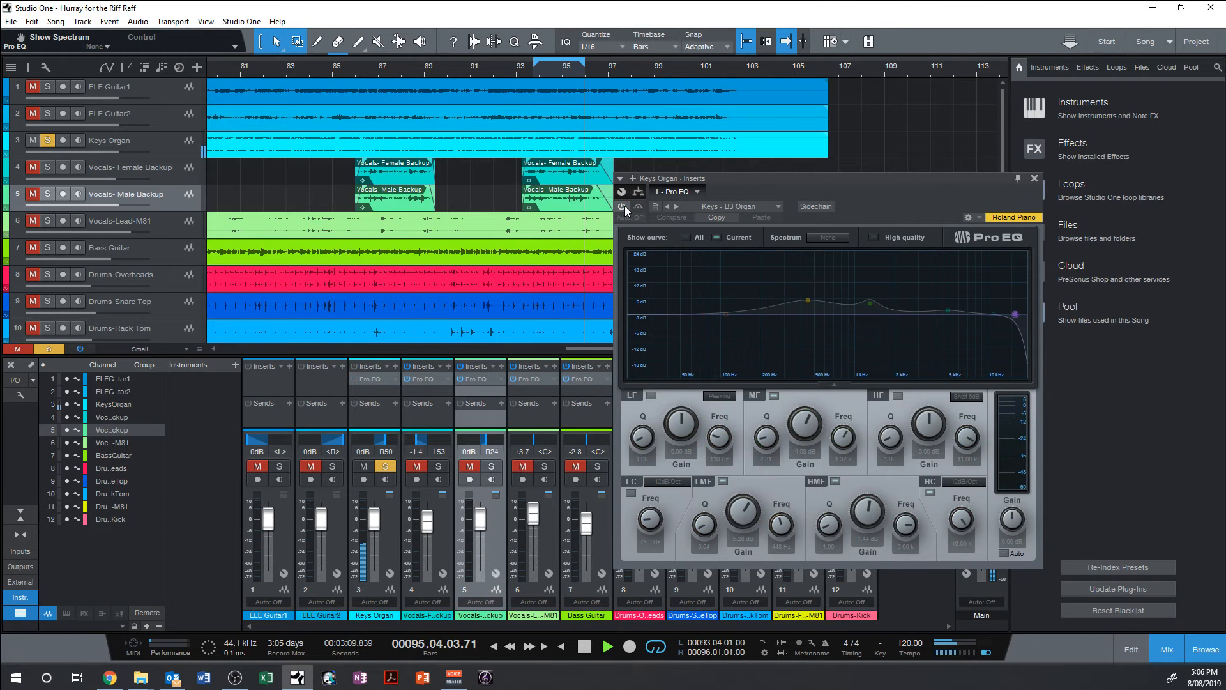
{"action": "left_click", "coordinate": [624, 206]}
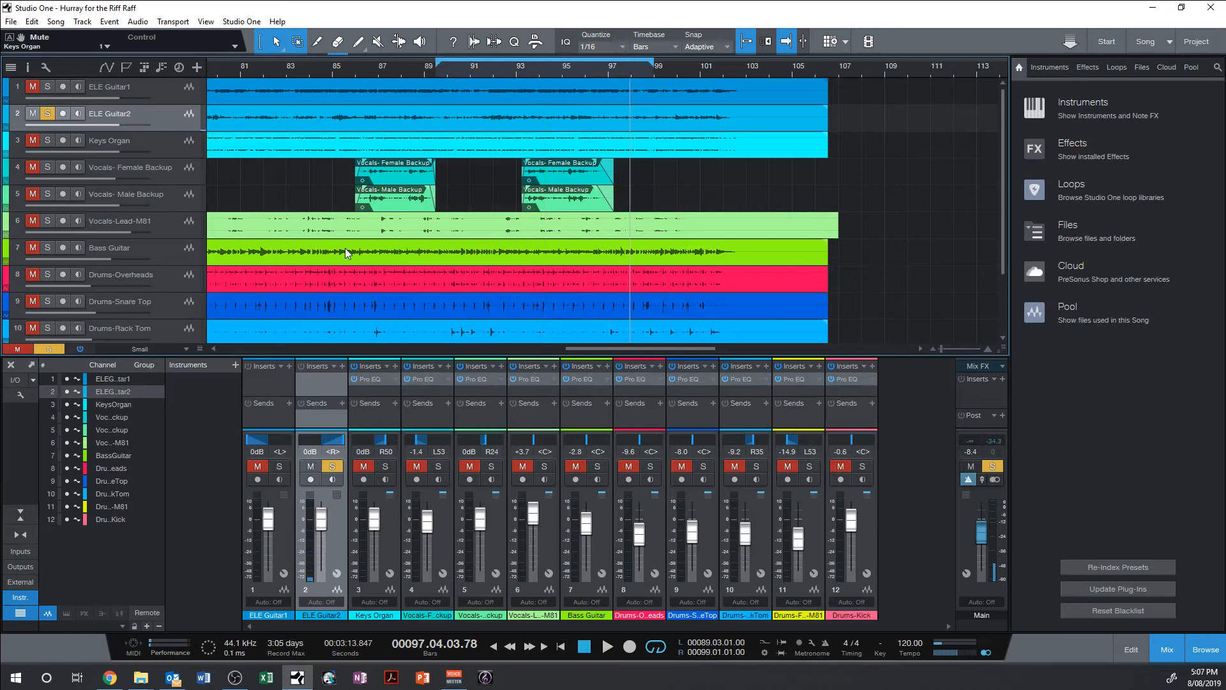
Step: Insert a Pro EQ on ELE Guitar2 and load Gtr - Full Electric Lead after auditioning Gtr - Clear Acoustic and Gtr - Guitar Player
{"action": "left_click", "coordinate": [289, 392]}
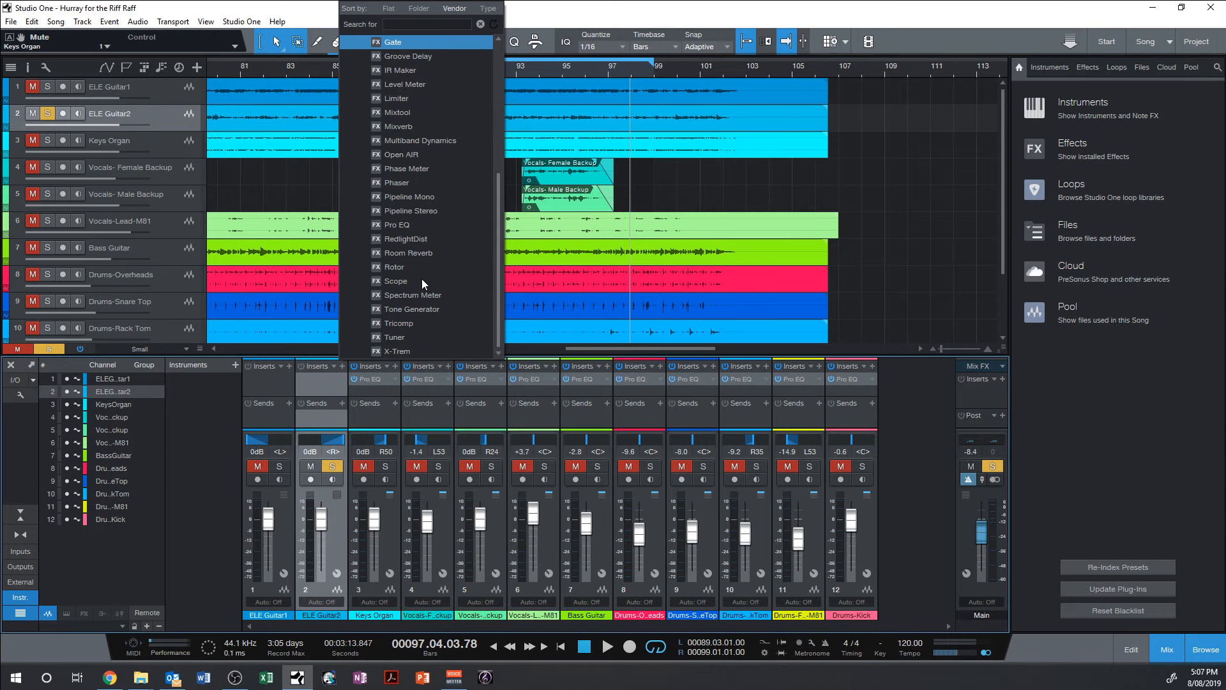
{"action": "left_click", "coordinate": [397, 224]}
{"action": "left_click", "coordinate": [696, 230]}
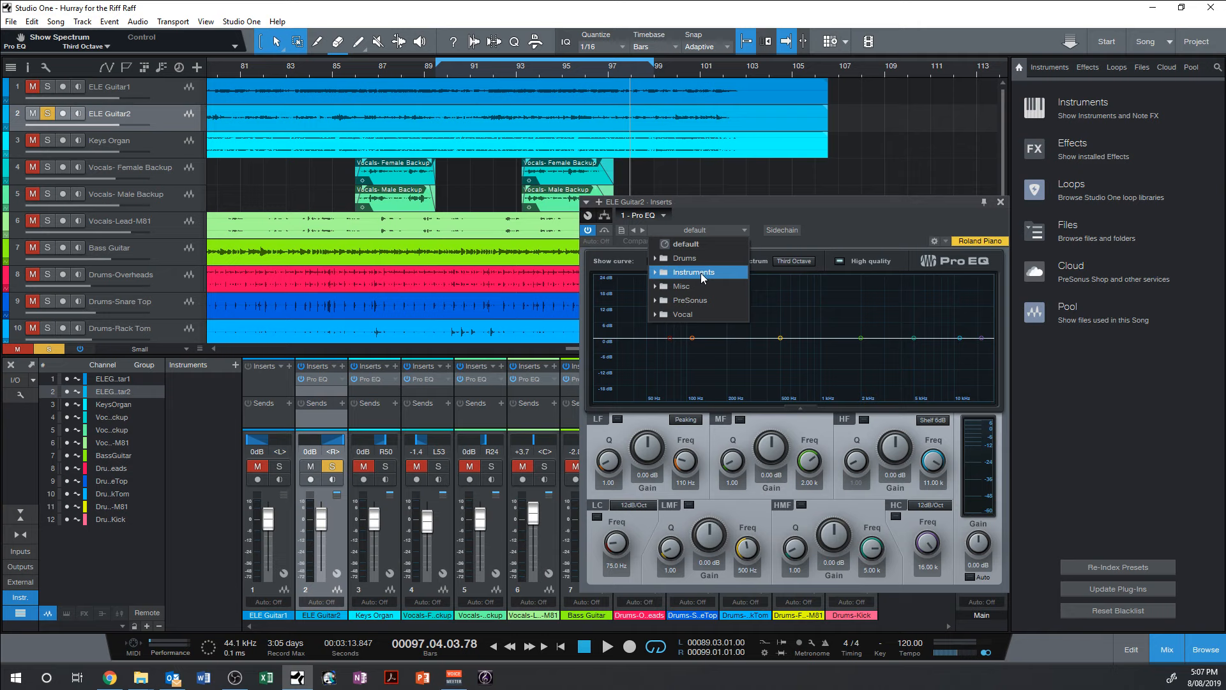
{"action": "left_click", "coordinate": [700, 273]}
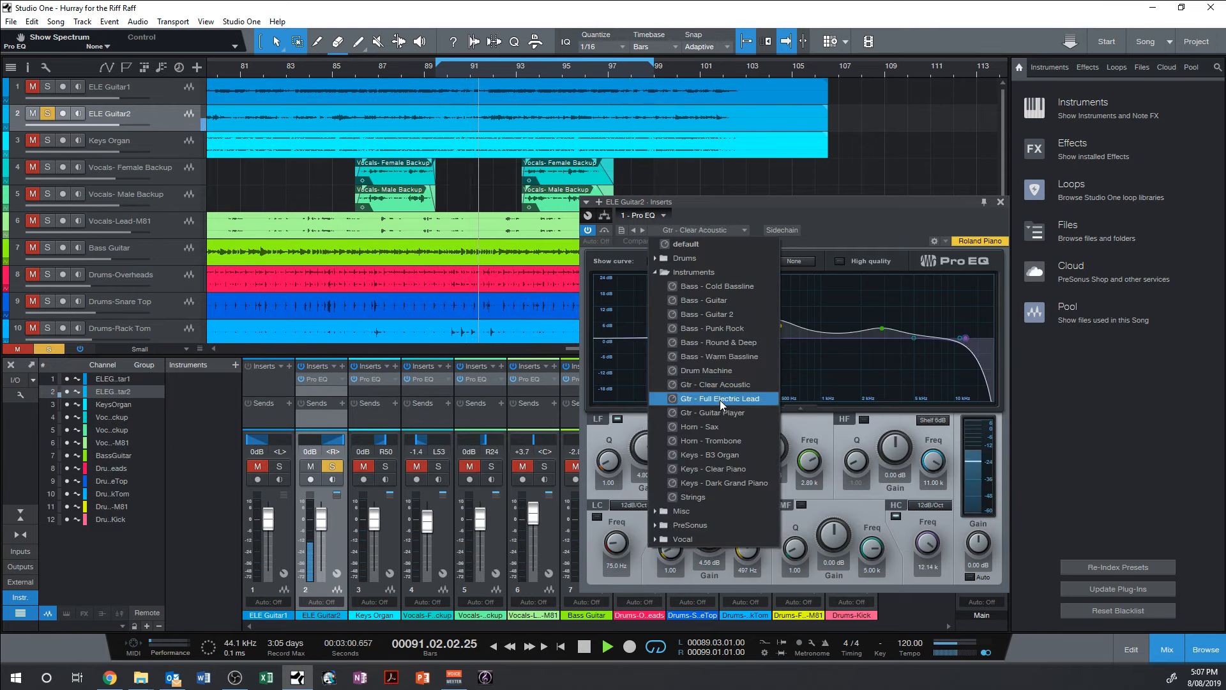
{"action": "left_click", "coordinate": [719, 414]}
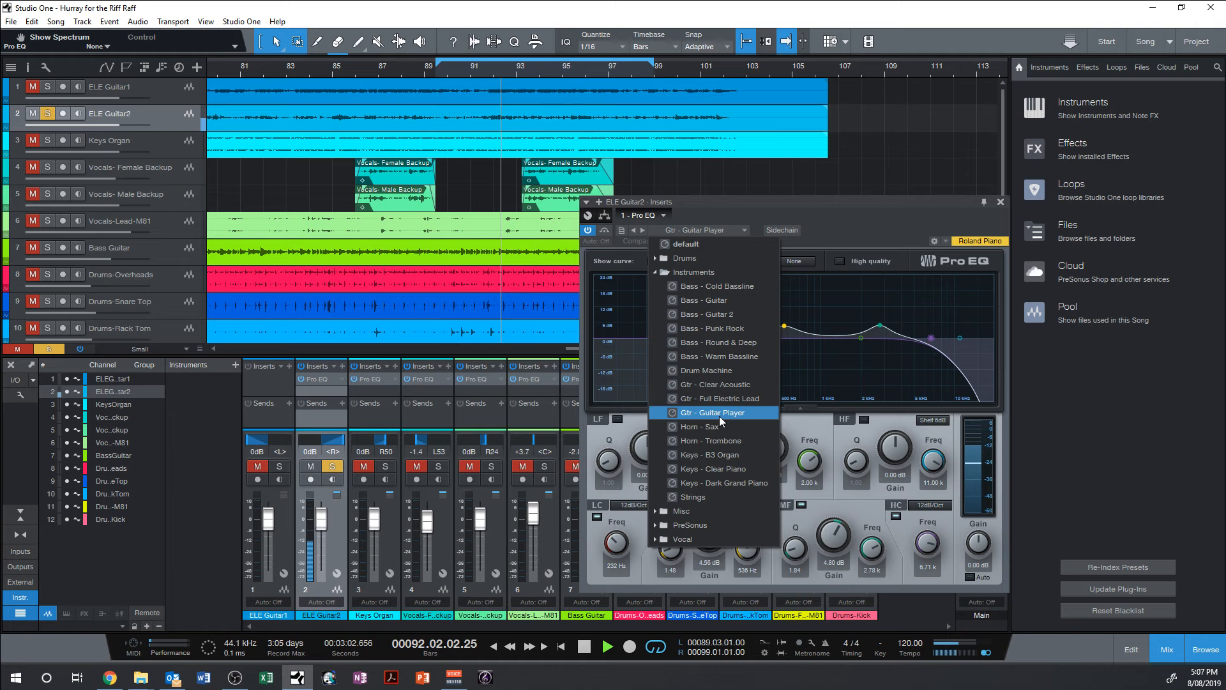
{"action": "left_click", "coordinate": [722, 399]}
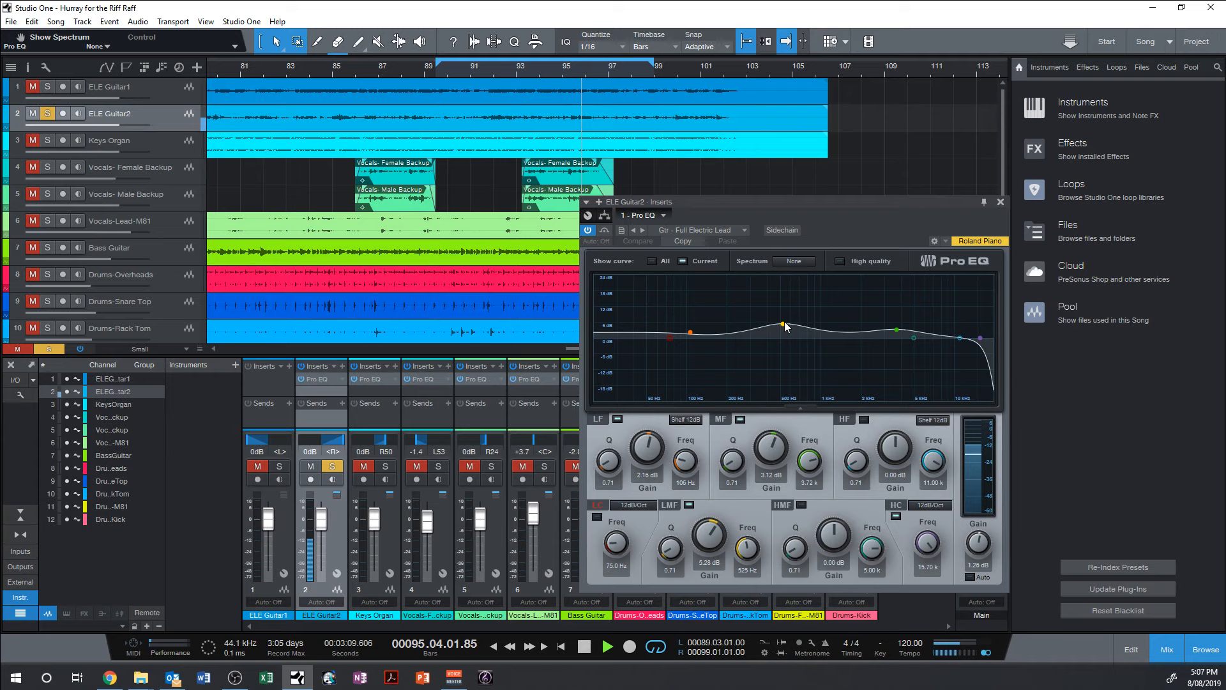
Step: Sweep the LMF band of the ELE Guitar2 EQ, setting it to 4.47 dB at 824 Hz, and set MF to 3.76 dB at 4.95 kHz
{"action": "left_click_drag", "start_coordinate": [783, 324], "coordinate": [730, 312]}
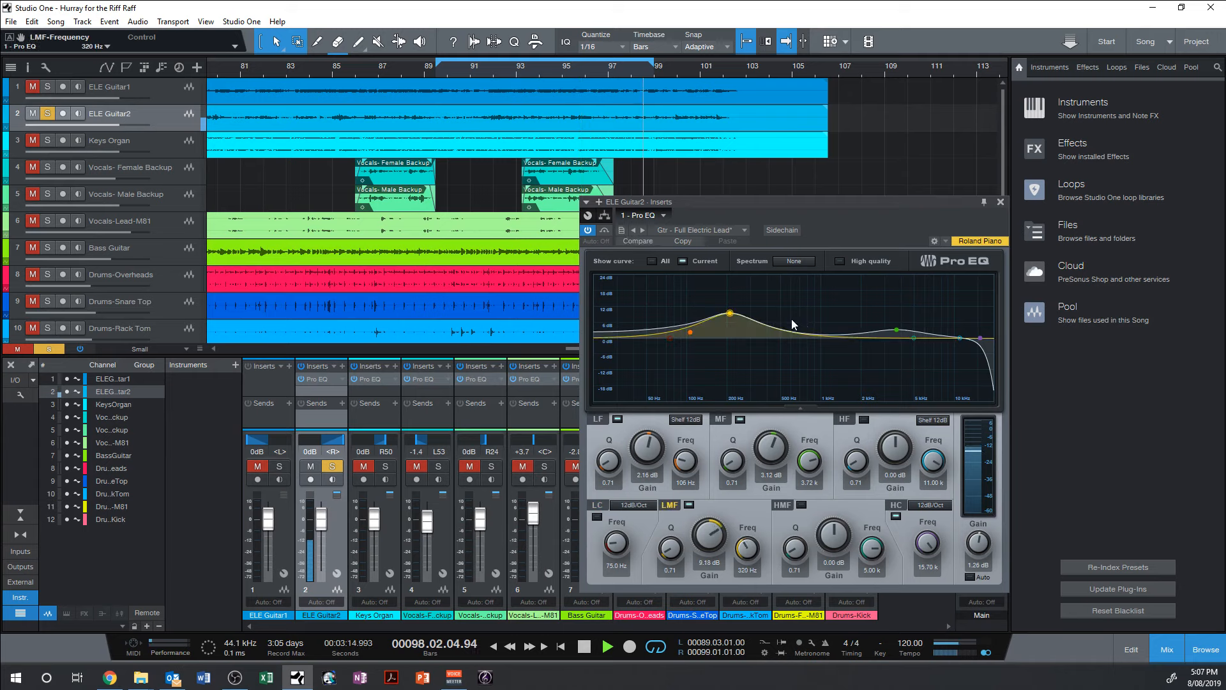
{"action": "left_click_drag", "start_coordinate": [730, 313], "coordinate": [857, 324]}
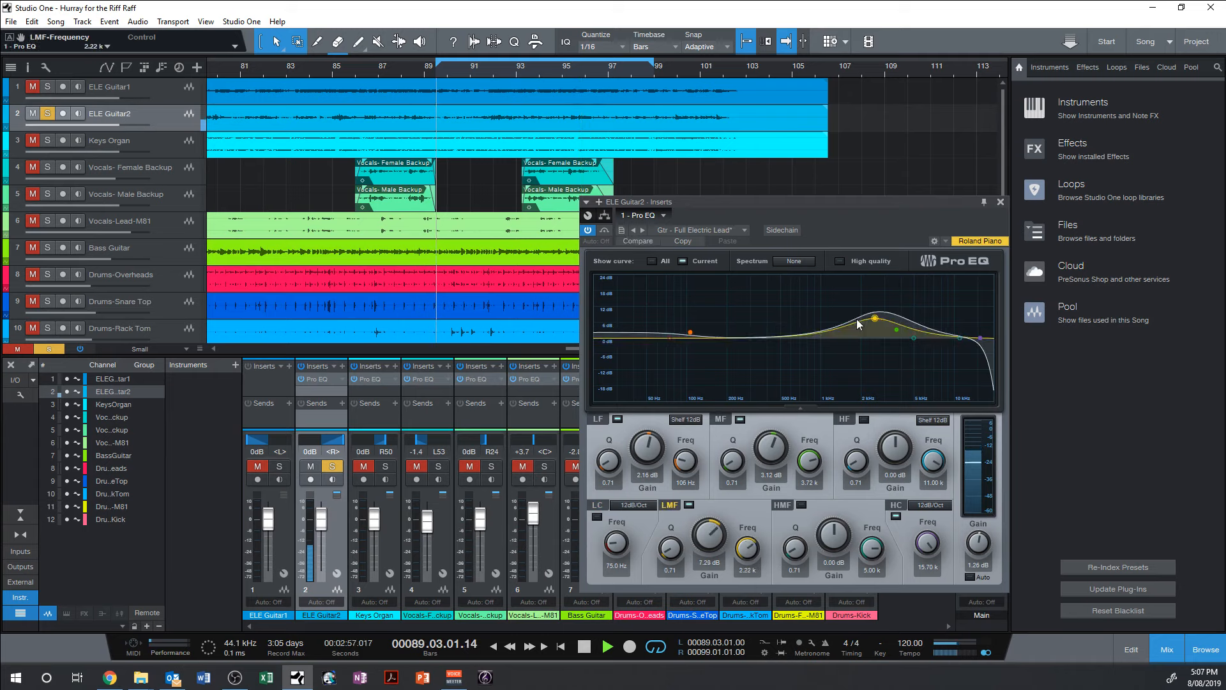
{"action": "left_click_drag", "start_coordinate": [857, 324], "coordinate": [792, 332]}
{"action": "left_click", "coordinate": [900, 335]}
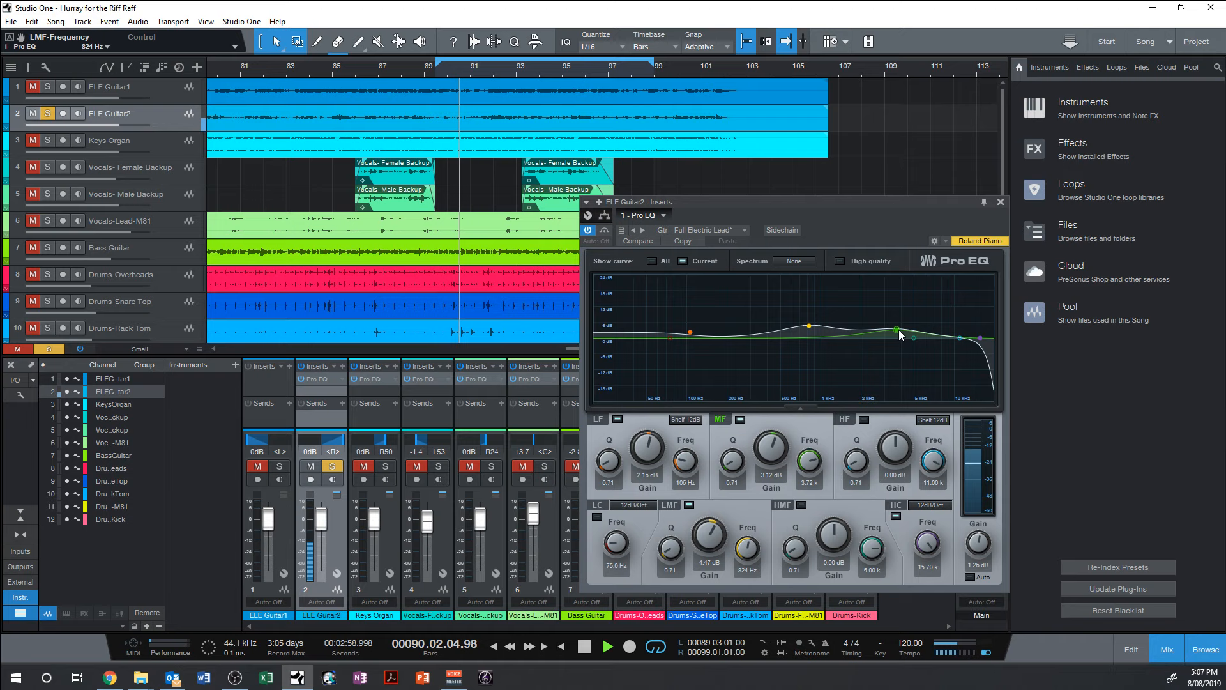
{"action": "left_click_drag", "start_coordinate": [898, 330], "coordinate": [913, 328]}
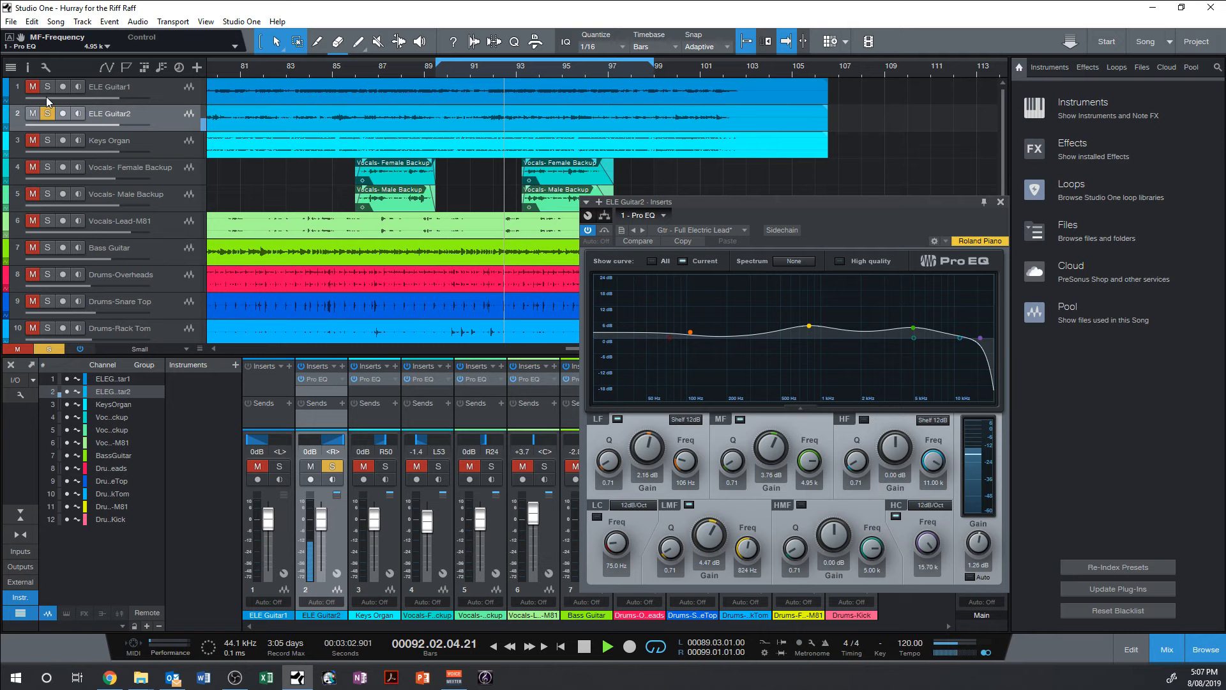
Step: Solo ELE Guitar1, insert a Pro EQ and load the Gtr - Full Electric Lead preset after comparing it with Gtr - Clear Acoustic
{"action": "left_click", "coordinate": [46, 97]}
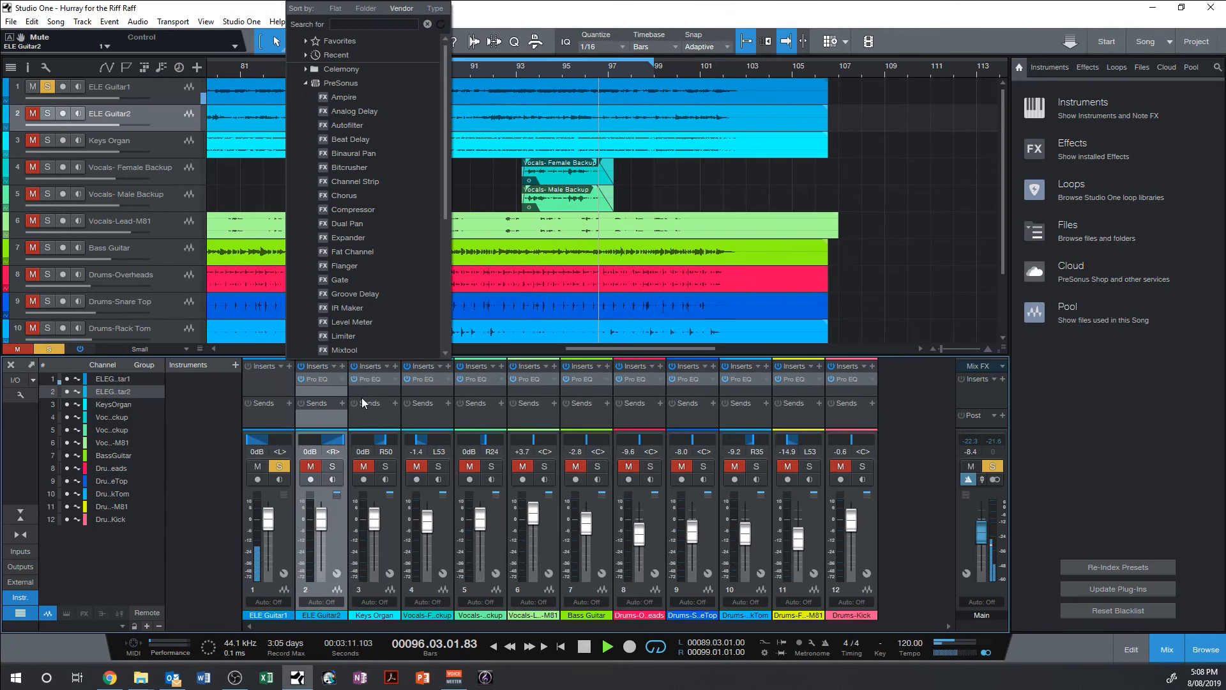
{"action": "scroll", "coordinate": [383, 255], "scroll_direction": "down", "scroll_amount": 6}
{"action": "left_click", "coordinate": [389, 252]}
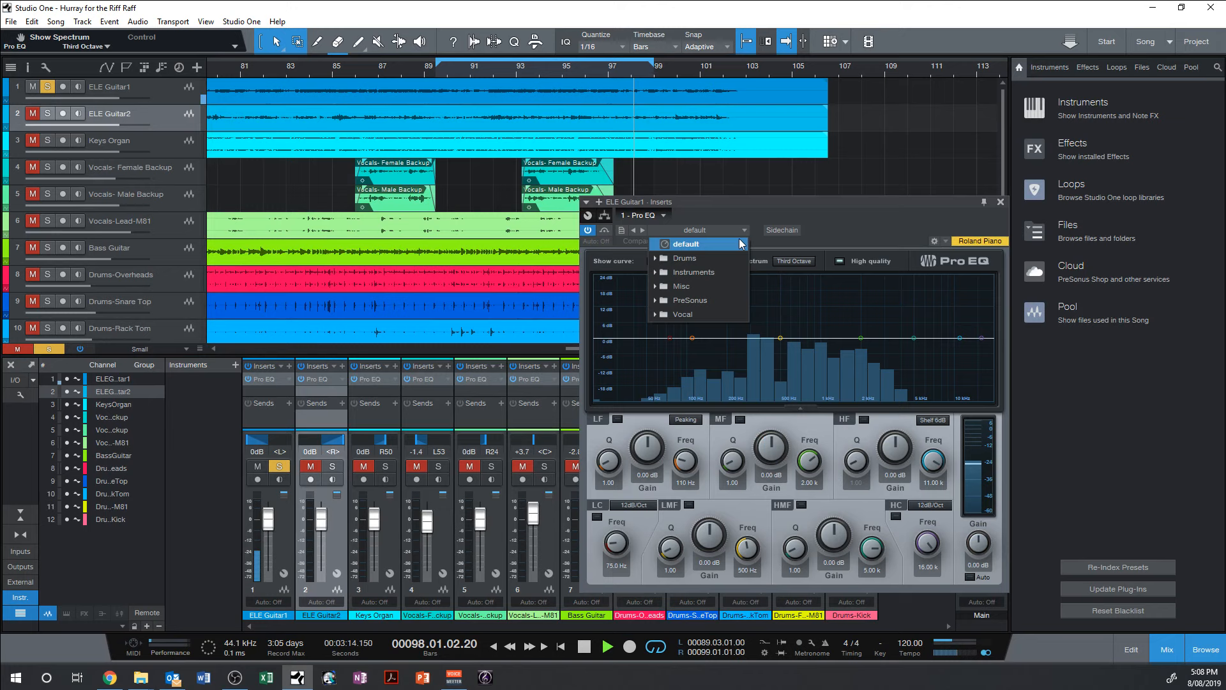
{"action": "left_click", "coordinate": [693, 272]}
{"action": "left_click", "coordinate": [726, 386]}
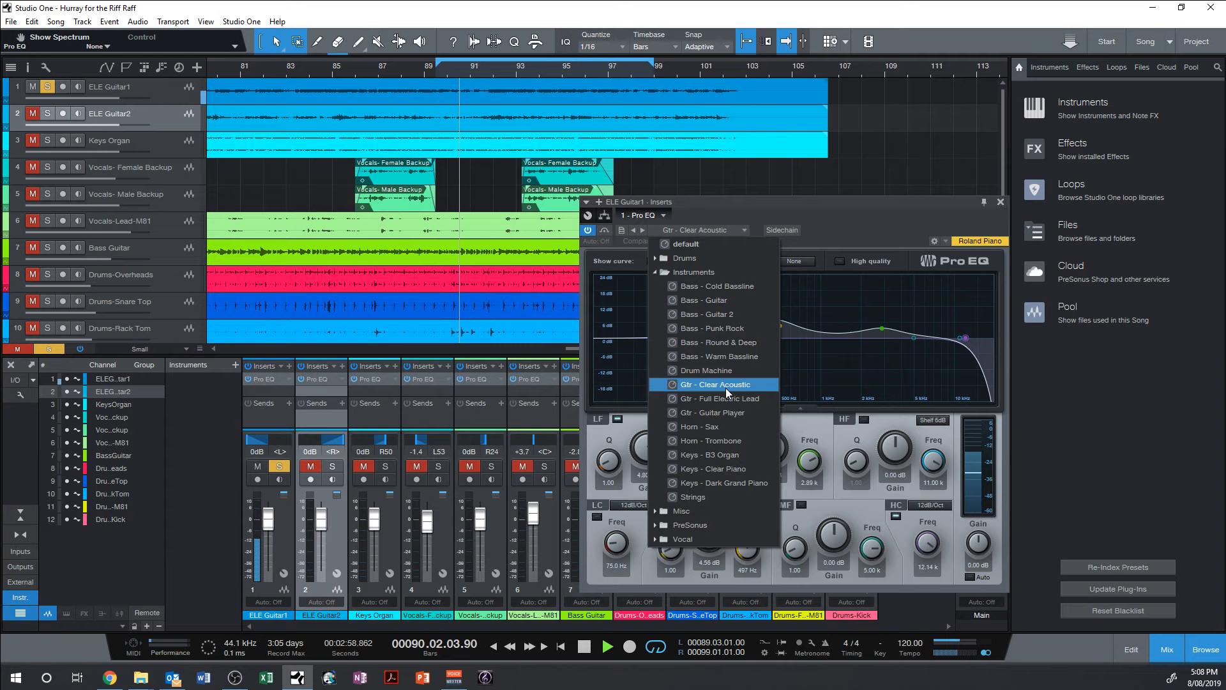
{"action": "left_click", "coordinate": [730, 391]}
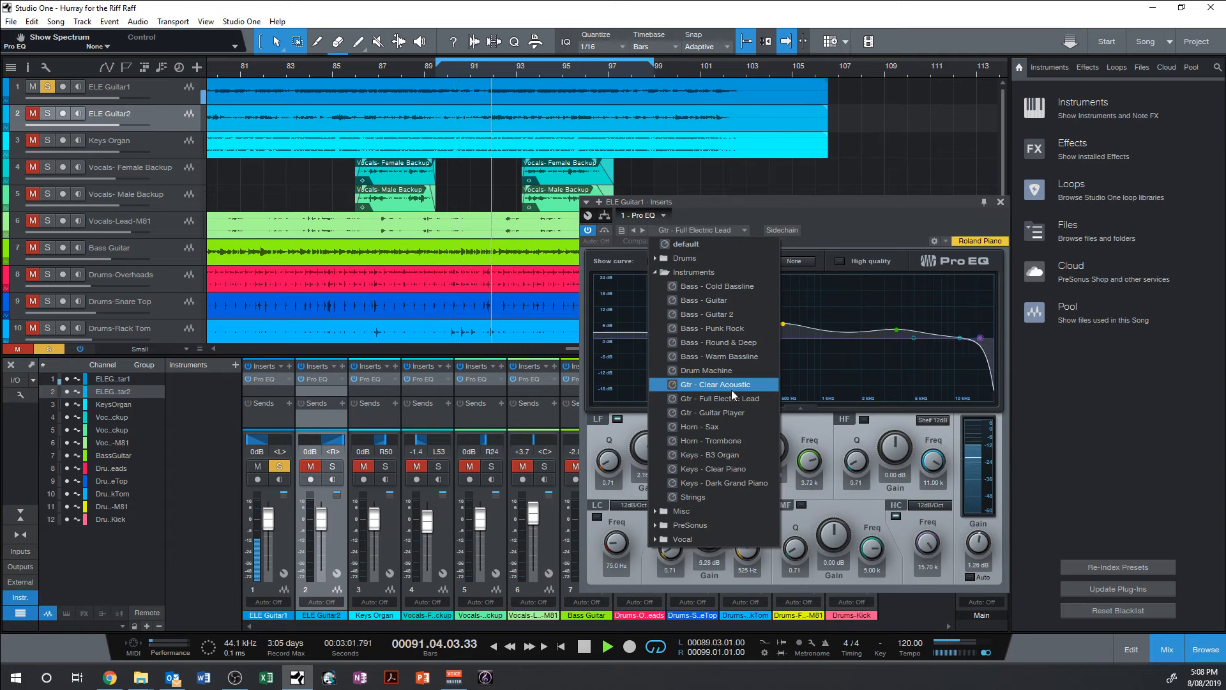
{"action": "left_click", "coordinate": [730, 391]}
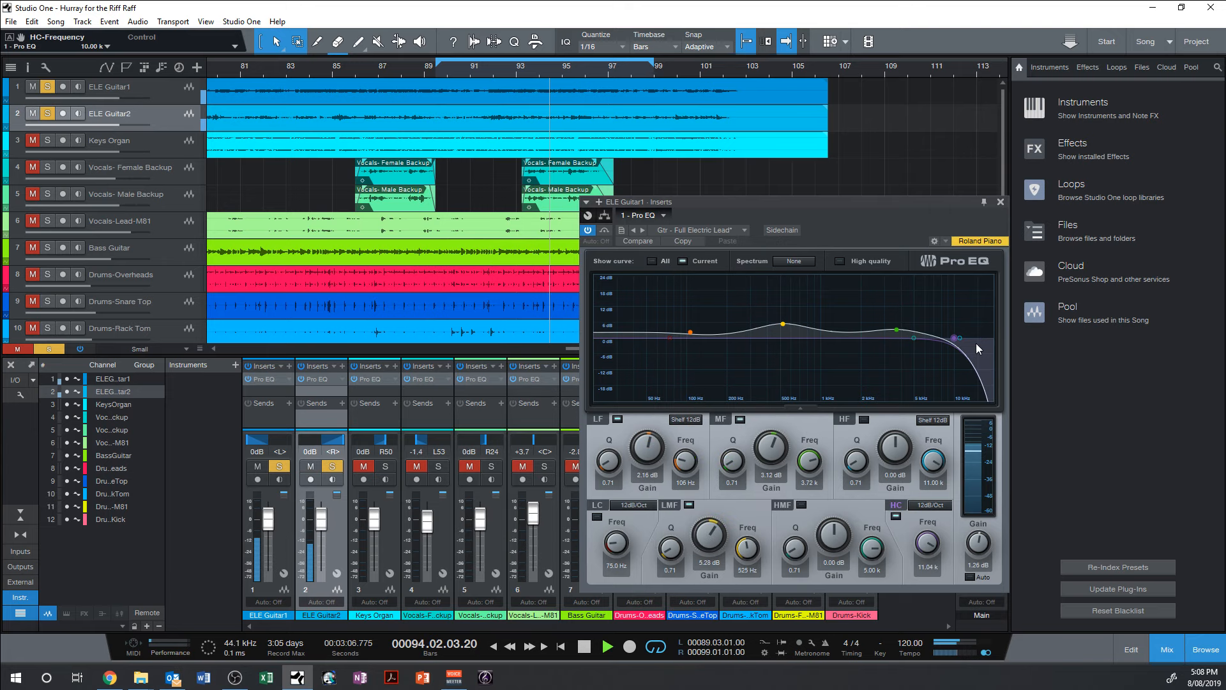
Step: Set the ELE Guitar1 EQ's HMF to -3.29 dB at 5.24 kHz with the high cut at 16.41 kHz, and close the EQ window
{"action": "left_click_drag", "start_coordinate": [914, 337], "coordinate": [917, 347]}
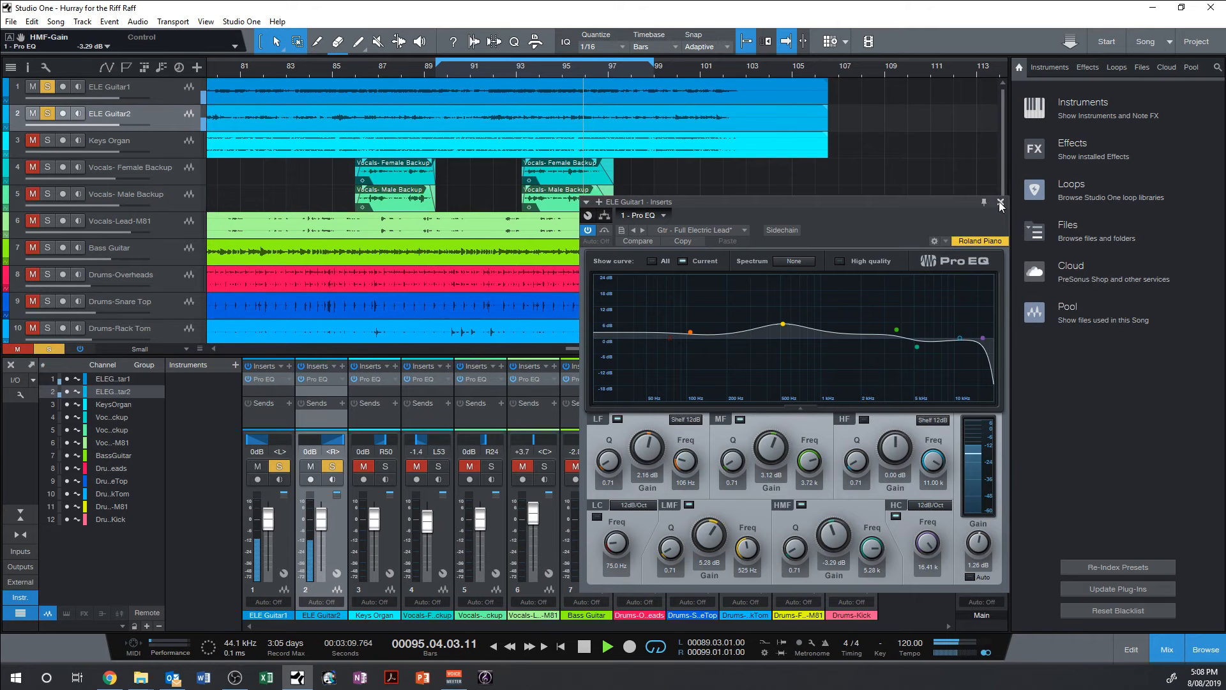
{"action": "left_click", "coordinate": [1001, 202]}
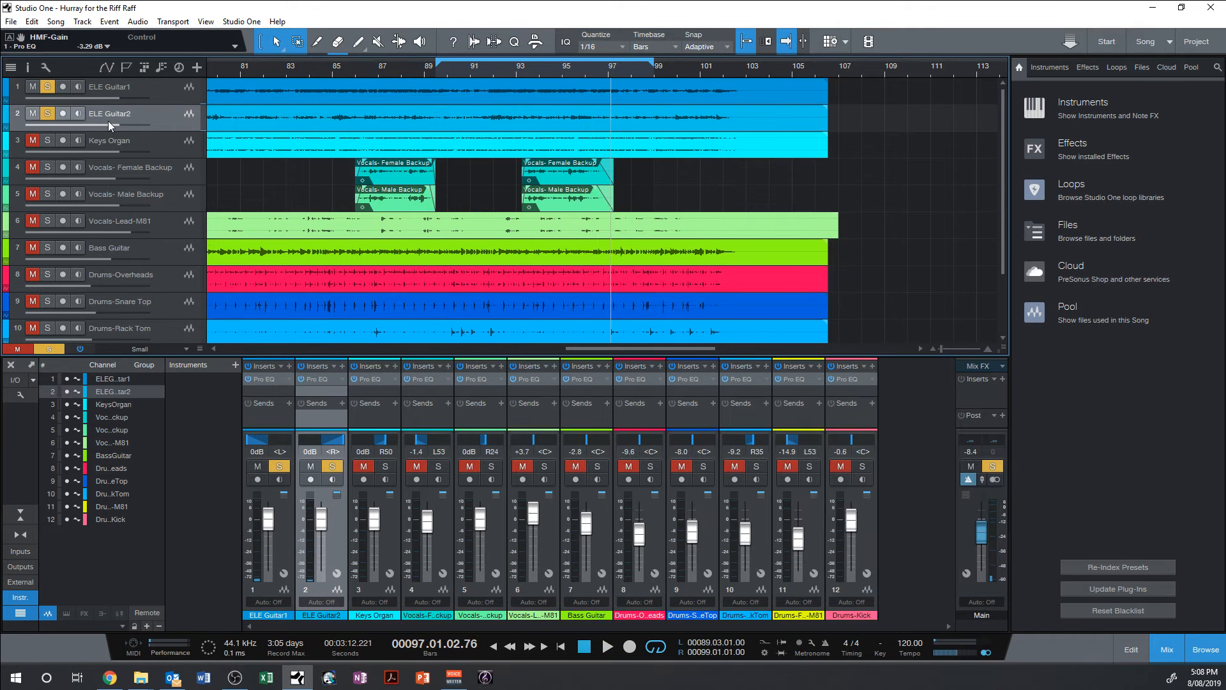
Step: Lower ELE Guitar2 to -8.0 dB and ELE Guitar1 to -14.1 dB, and compare the two guitars by toggling the ELE Guitar2 solo during playback
{"action": "left_click_drag", "start_coordinate": [109, 120], "coordinate": [96, 131]}
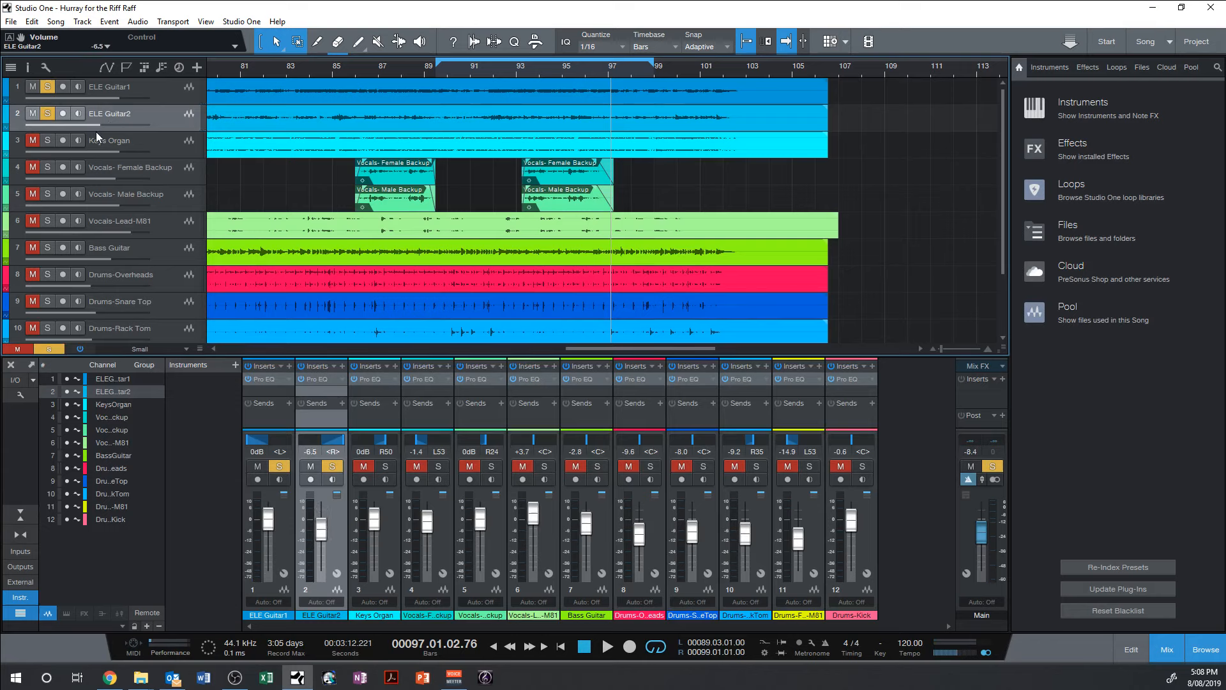
{"action": "left_click_drag", "start_coordinate": [269, 519], "coordinate": [272, 537]}
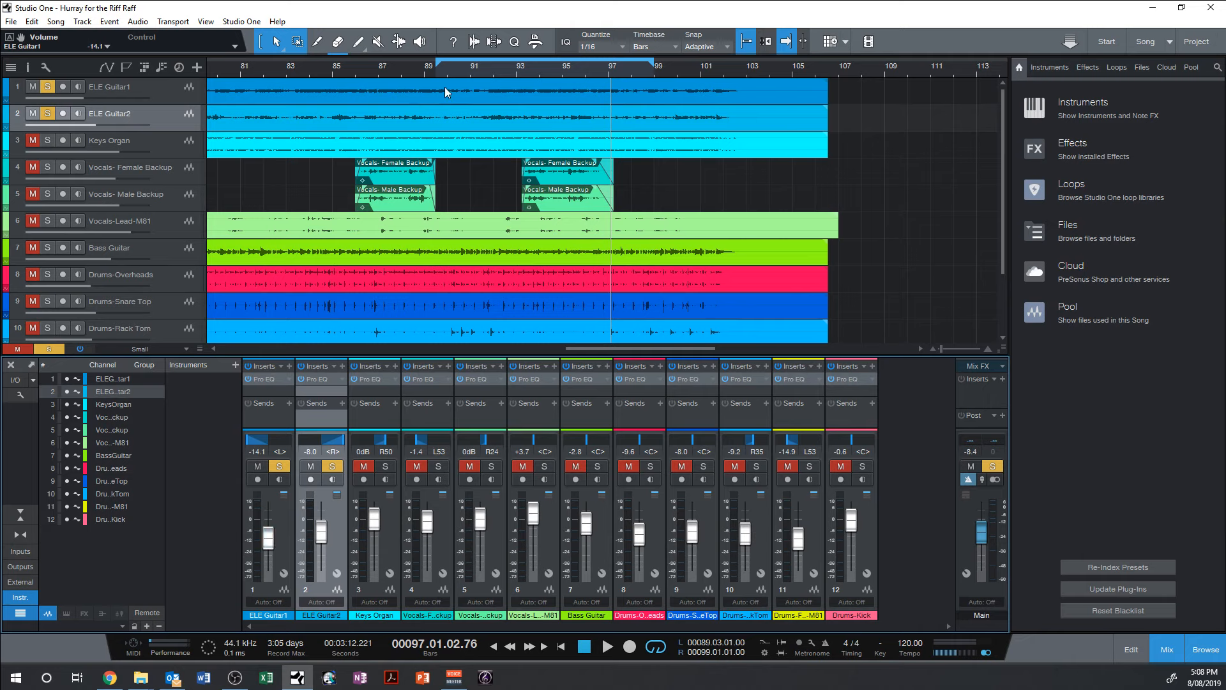
{"action": "key", "text": "space"}
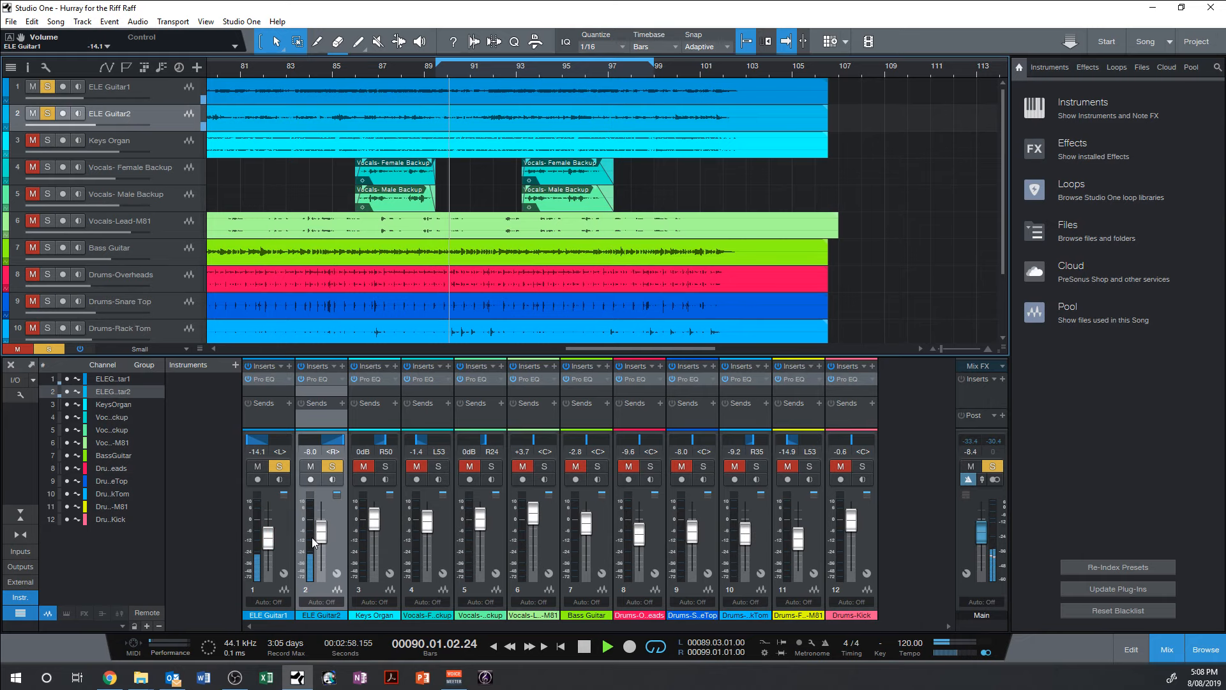
{"action": "left_click", "coordinate": [332, 466]}
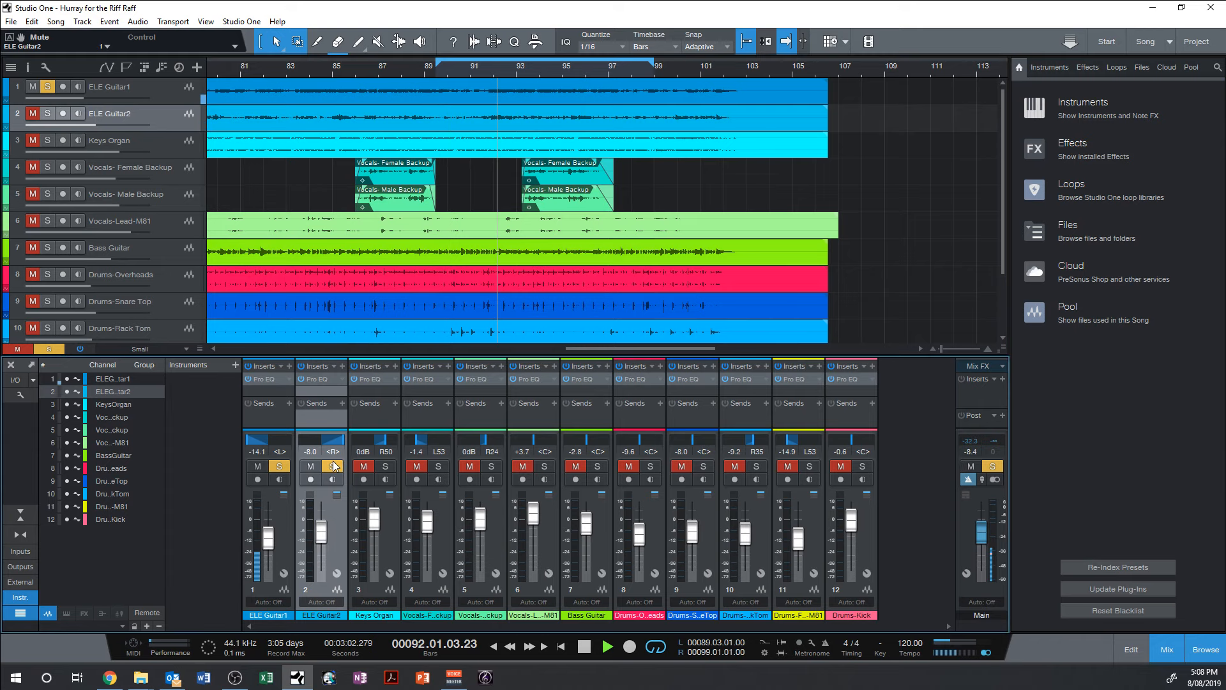
Step: Balance ELE Guitar1 at -9.6 dB and ELE Guitar2 at -8.4 dB, comparing them soloed together and in the full mix
{"action": "left_click", "coordinate": [333, 466]}
{"action": "left_click_drag", "start_coordinate": [269, 542], "coordinate": [271, 539]}
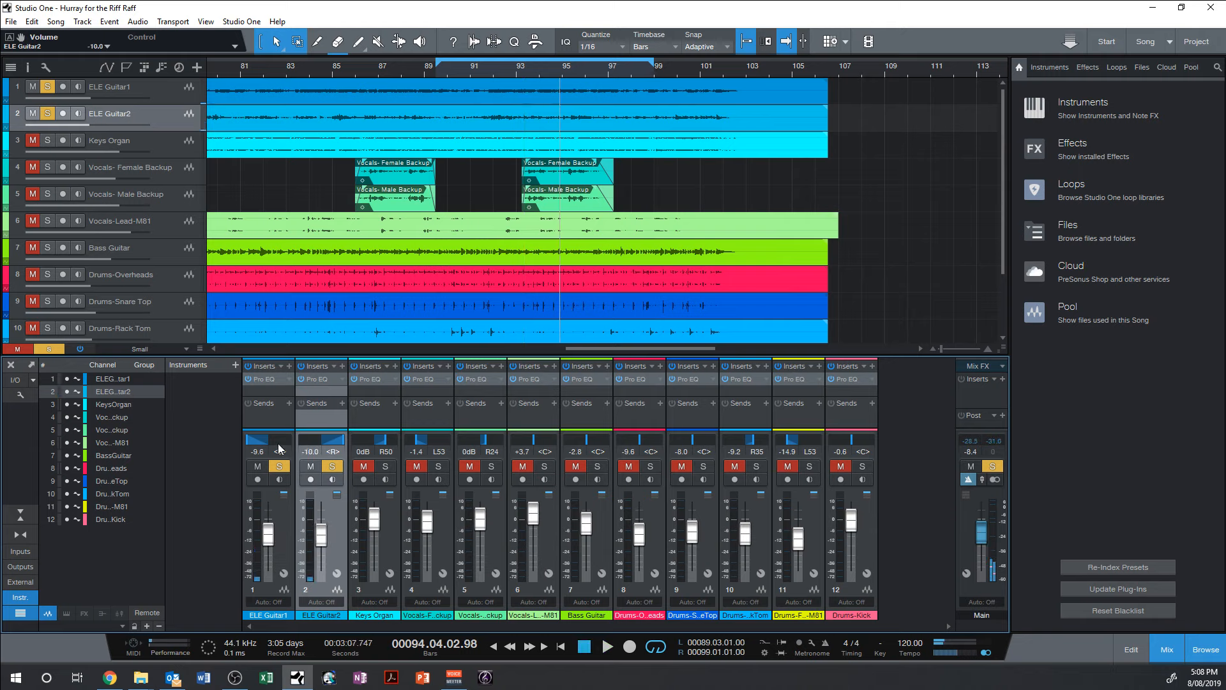
{"action": "key", "text": "space"}
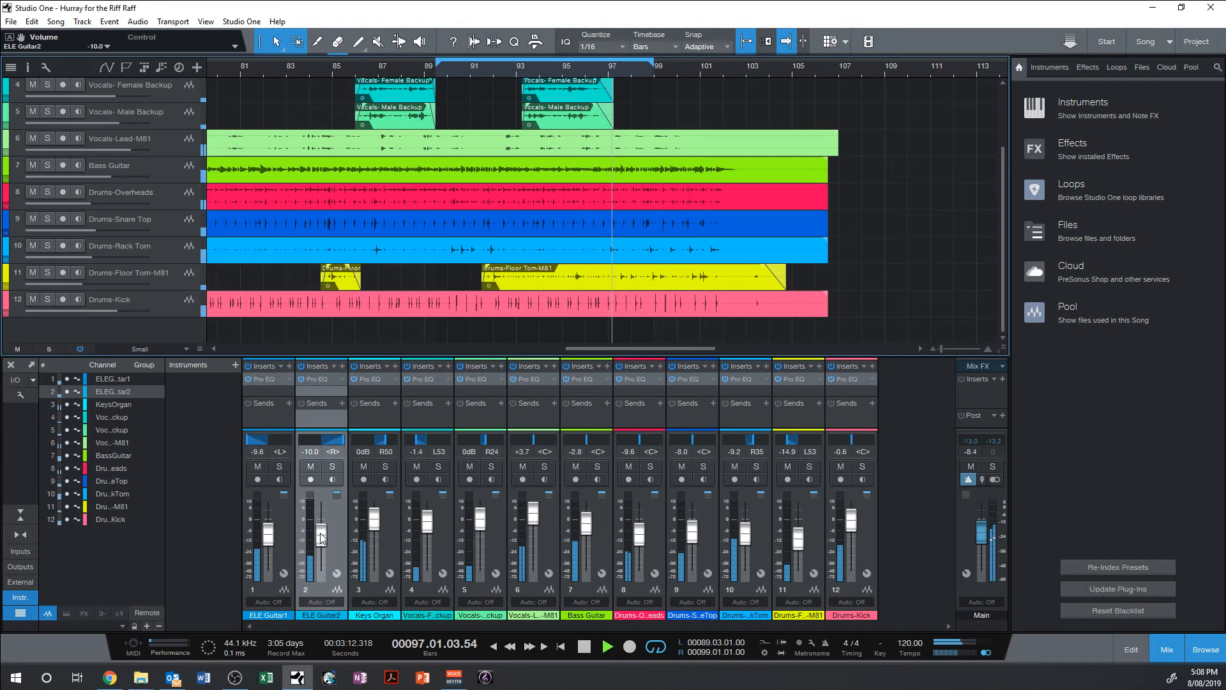
{"action": "left_click_drag", "start_coordinate": [321, 538], "coordinate": [322, 531]}
Step: Lower Keys Organ to -8.4 dB, loop bars 85.04 to 97.03, and lower the female backup to -5.0 dB and male backup to -4.2 dB
{"action": "left_click_drag", "start_coordinate": [375, 518], "coordinate": [376, 535]}
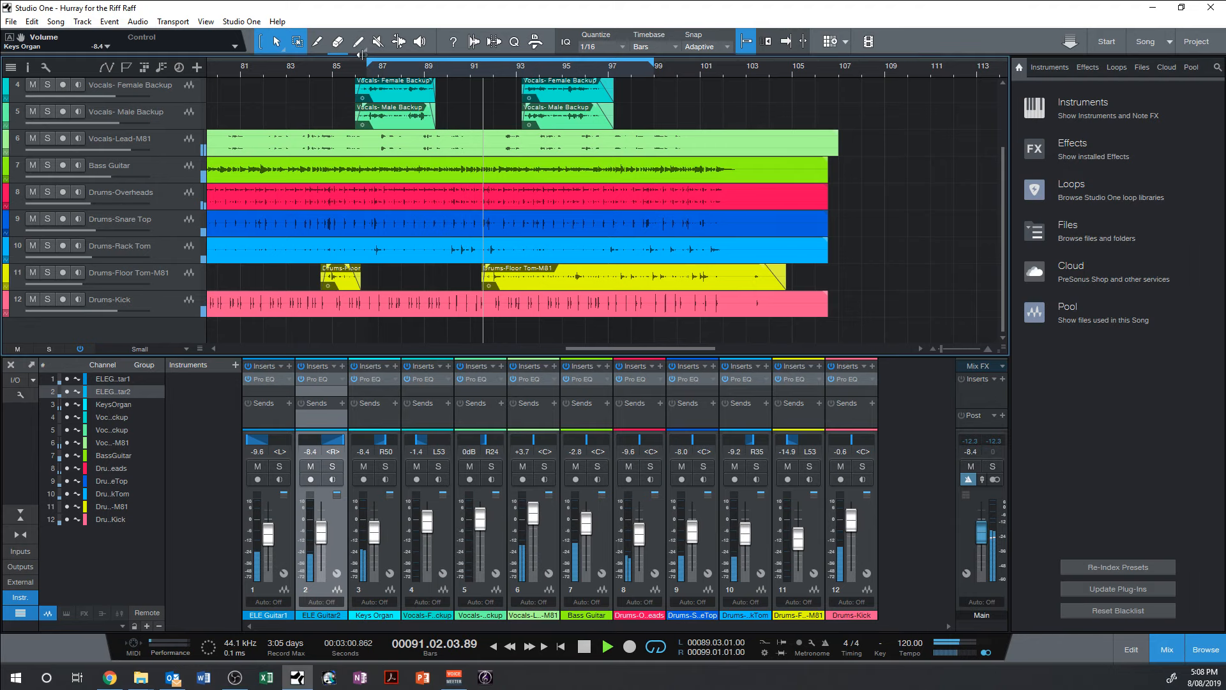
{"action": "left_click_drag", "start_coordinate": [359, 55], "coordinate": [344, 62]}
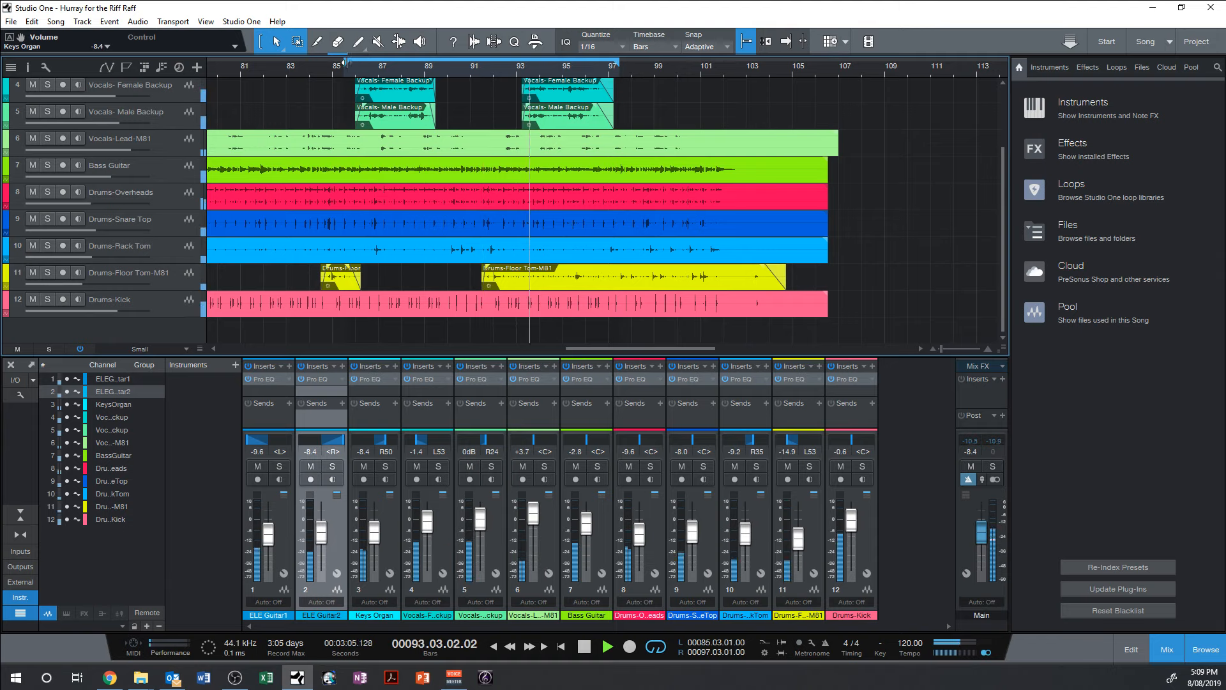
{"action": "left_click_drag", "start_coordinate": [481, 519], "coordinate": [480, 525]}
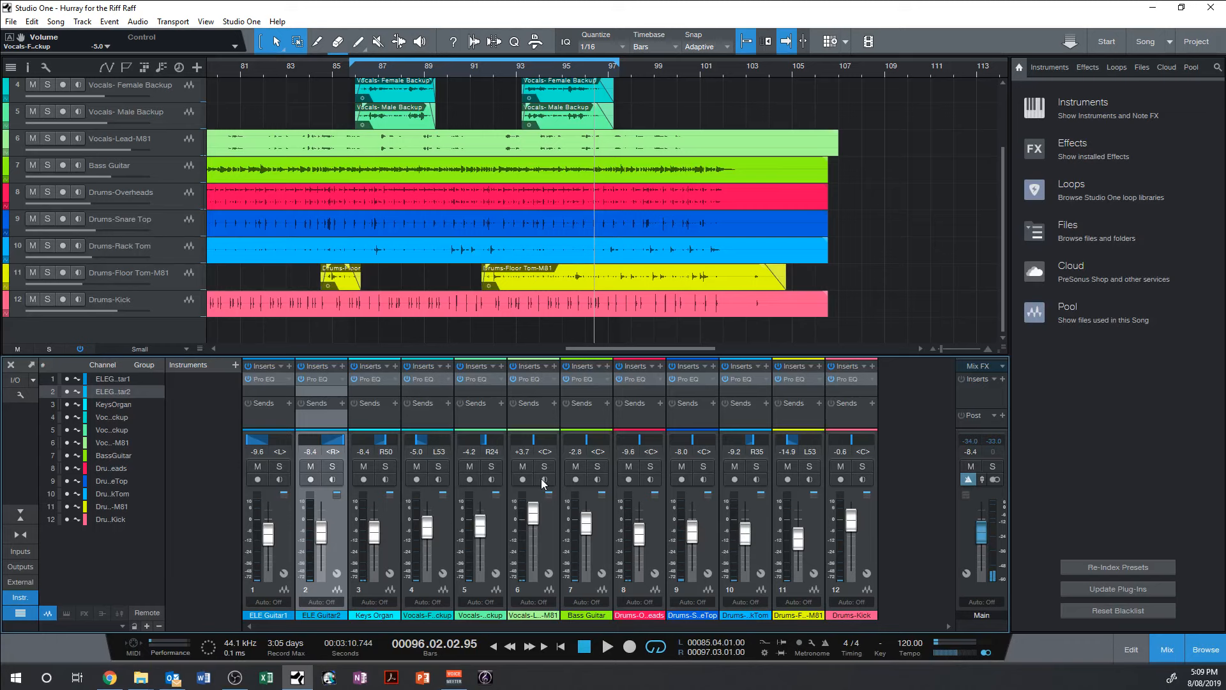
Step: Open the Vocals-Lead-M81 Pro EQ and play the lead vocal track soloed
{"action": "left_click", "coordinate": [532, 379]}
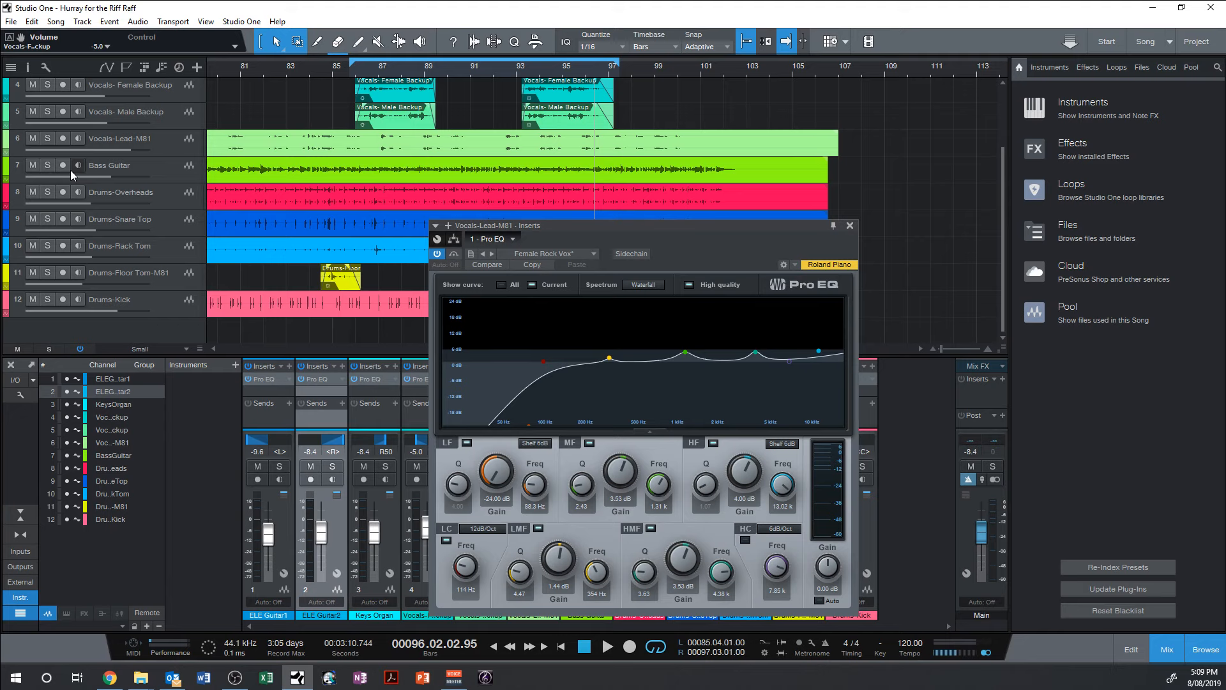
{"action": "key", "text": "s"}
{"action": "key", "text": "space"}
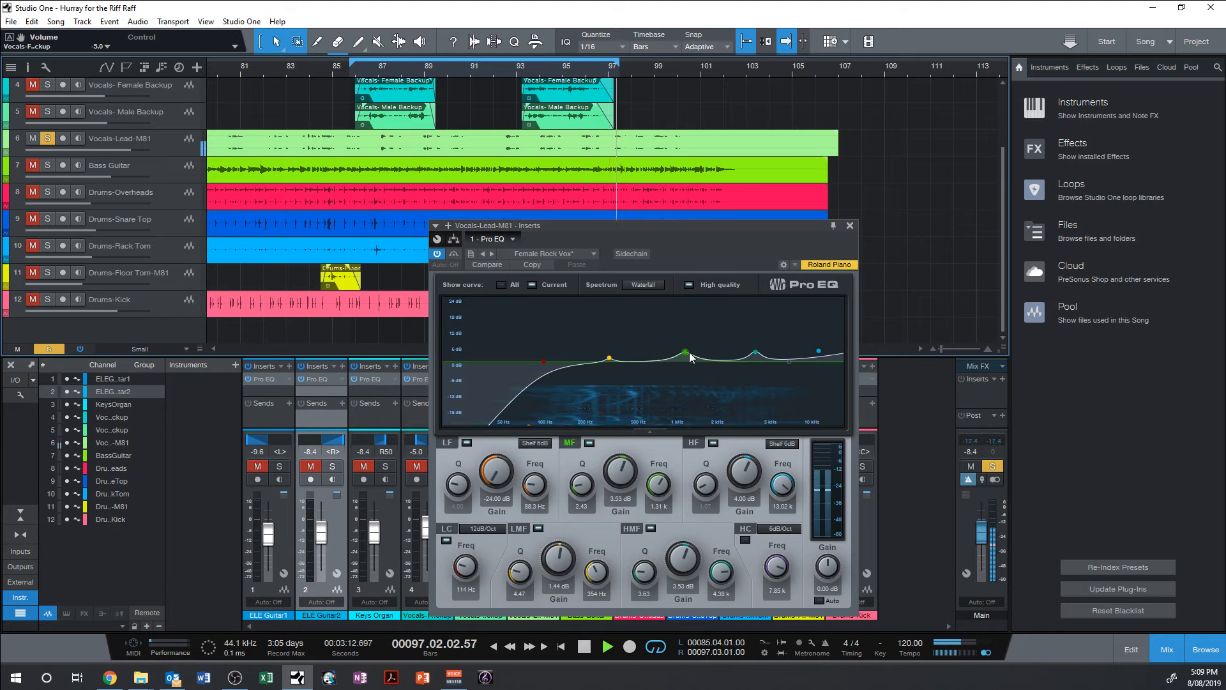
Step: Audition the lead vocal EQ's MF band bypassed and at varying gains, leaving it at 4.47 dB, 3.19 kHz and Q 0.75
{"action": "left_click", "coordinate": [589, 443]}
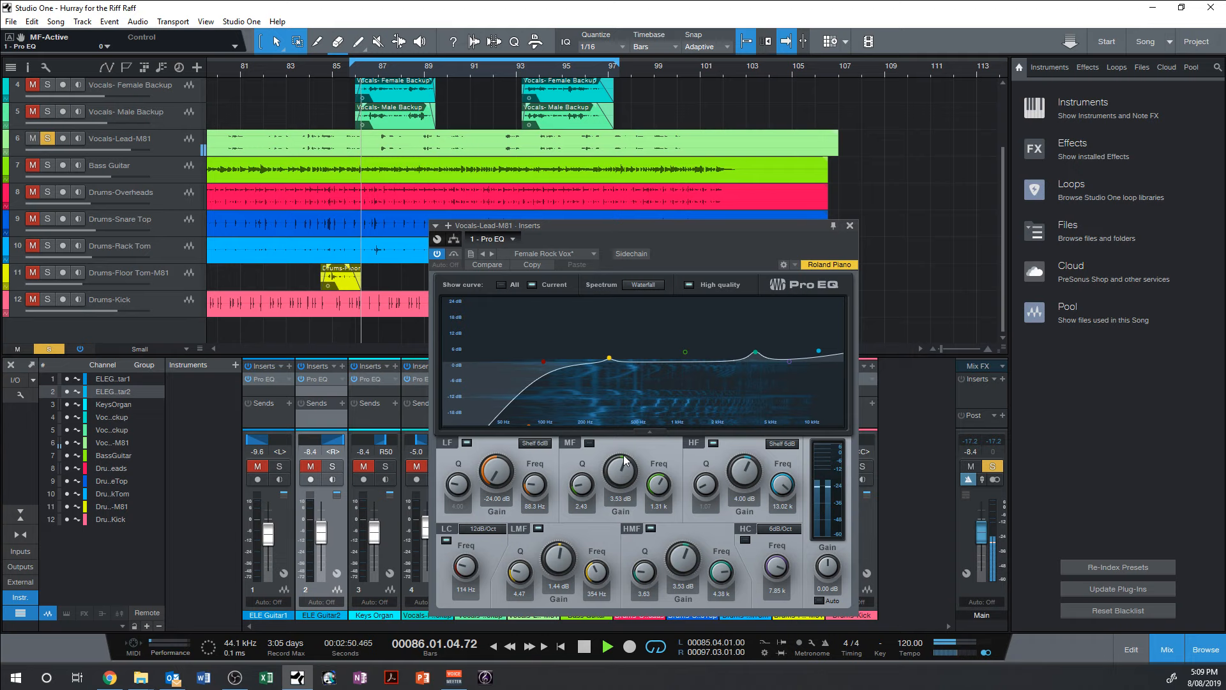
{"action": "left_click_drag", "start_coordinate": [685, 352], "coordinate": [721, 348]}
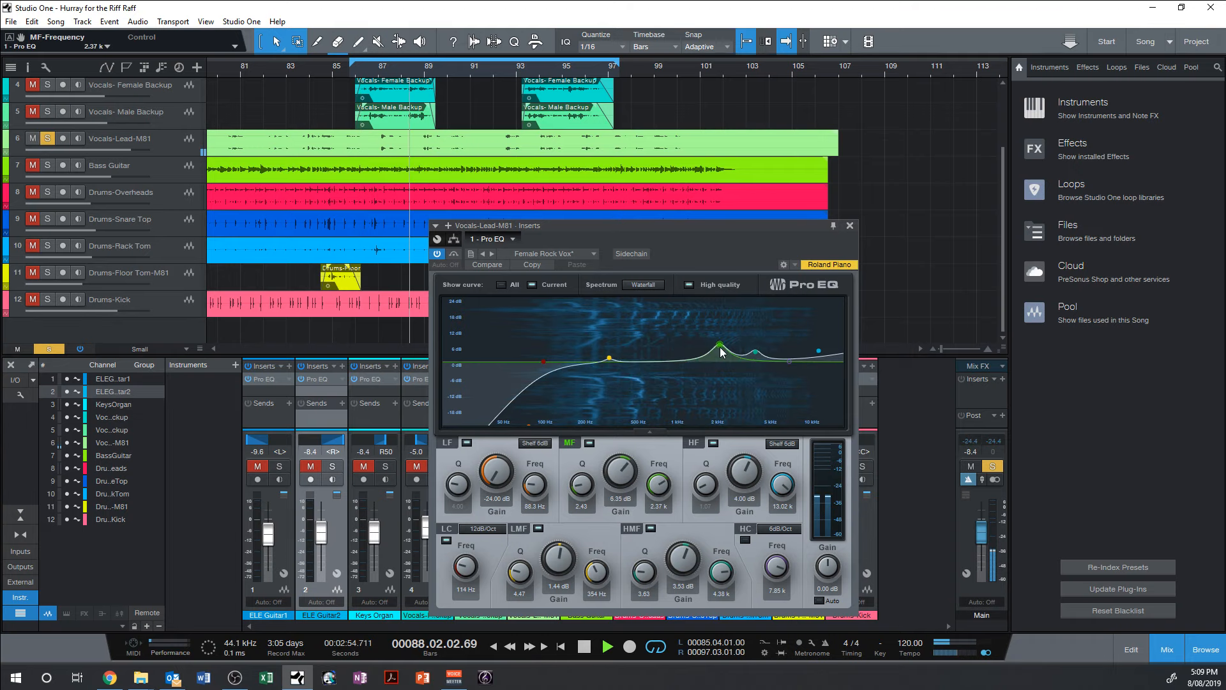
{"action": "left_click_drag", "start_coordinate": [722, 352], "coordinate": [736, 325]}
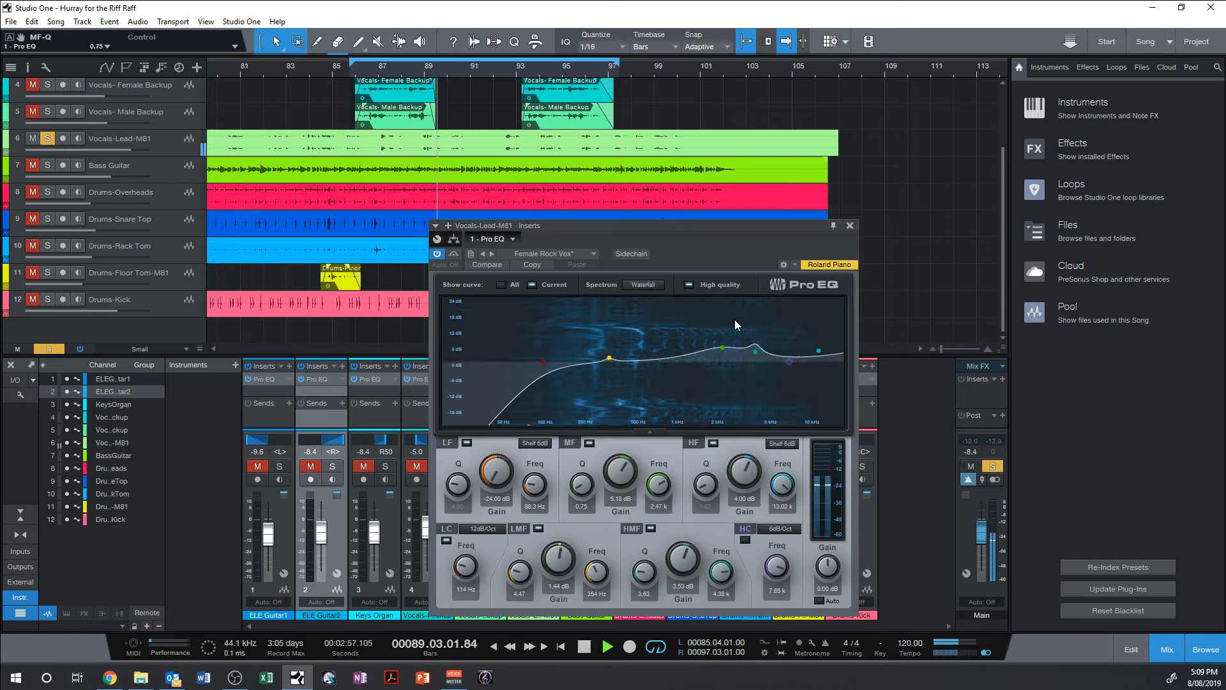
{"action": "left_click_drag", "start_coordinate": [721, 348], "coordinate": [738, 353]}
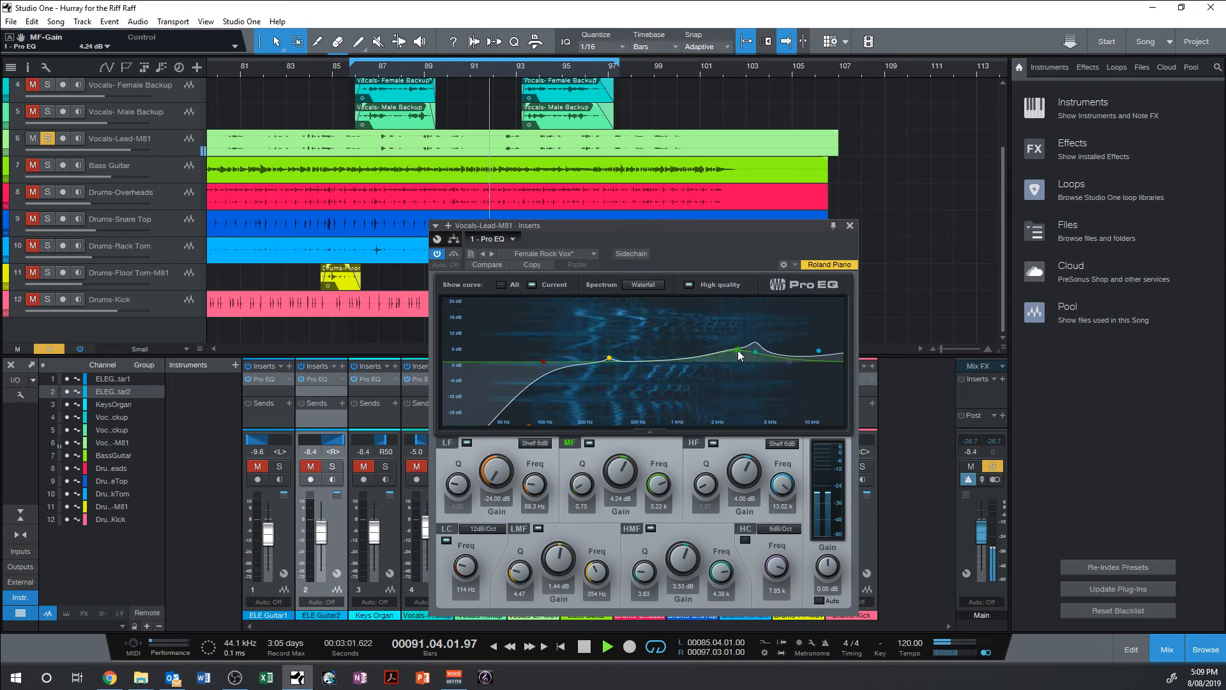
{"action": "left_click_drag", "start_coordinate": [738, 351], "coordinate": [738, 360]}
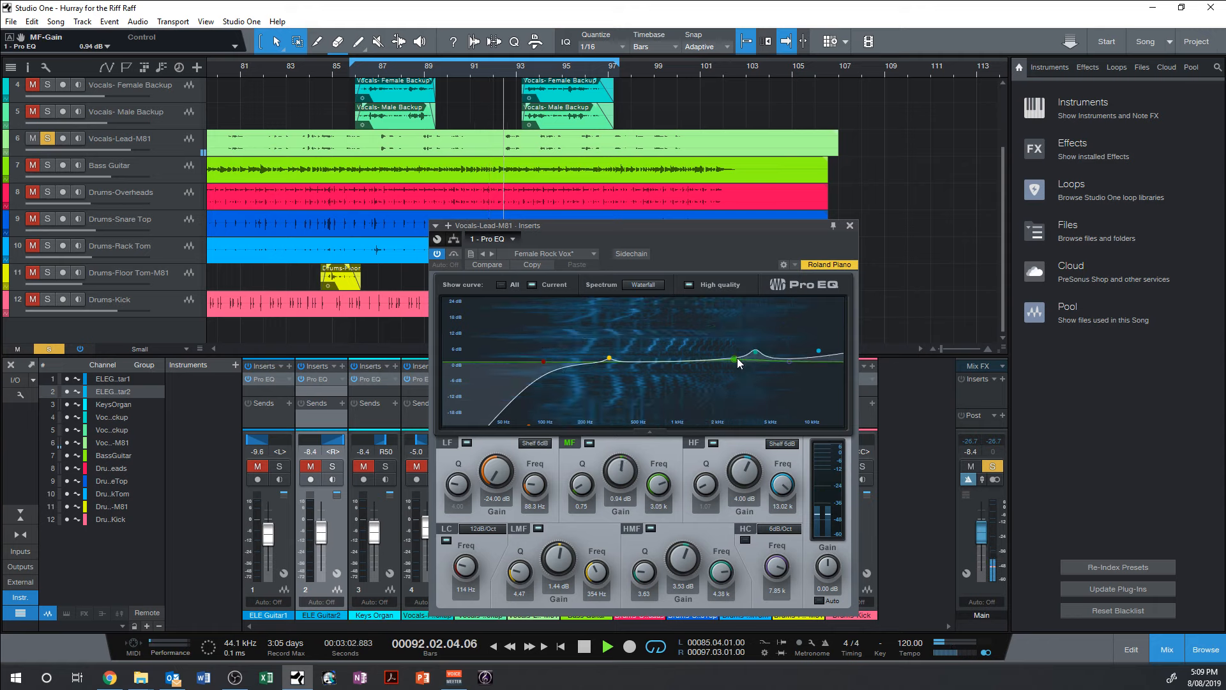
Step: Set the lead vocal EQ's HMF to 4.71 dB at 6.23 kHz and LMF gain to -2.12 dB, and close the EQ window
{"action": "left_click_drag", "start_coordinate": [755, 352], "coordinate": [775, 348]}
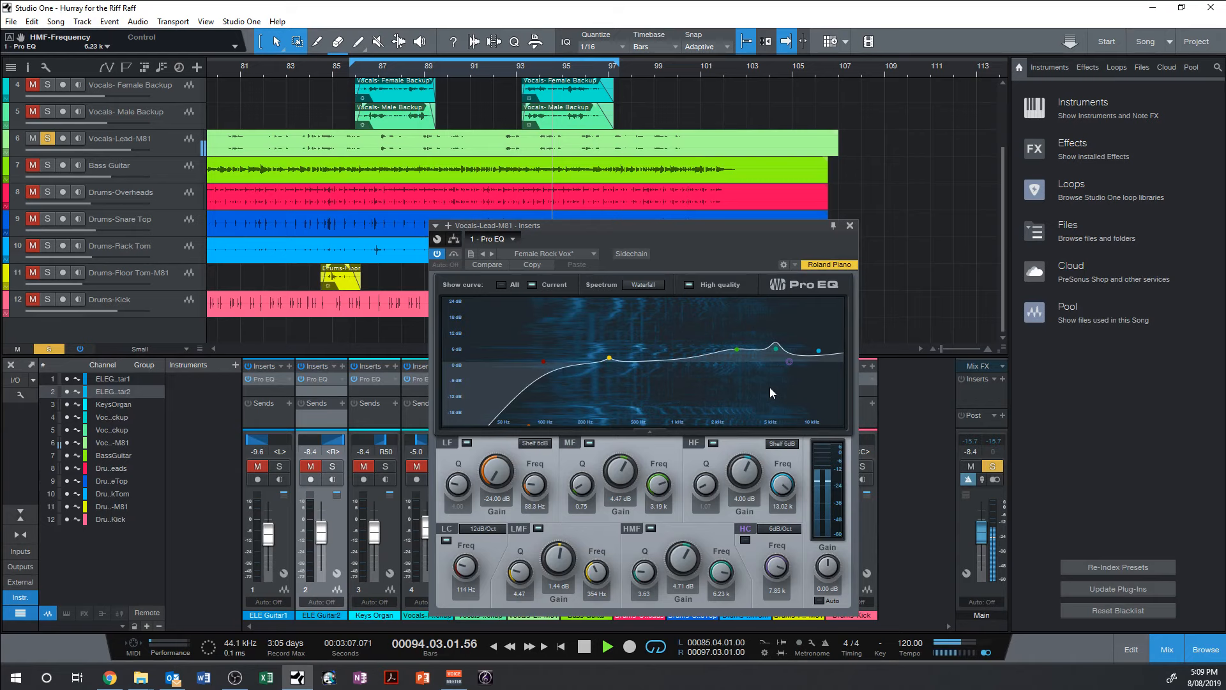
{"action": "left_click_drag", "start_coordinate": [609, 357], "coordinate": [613, 355]}
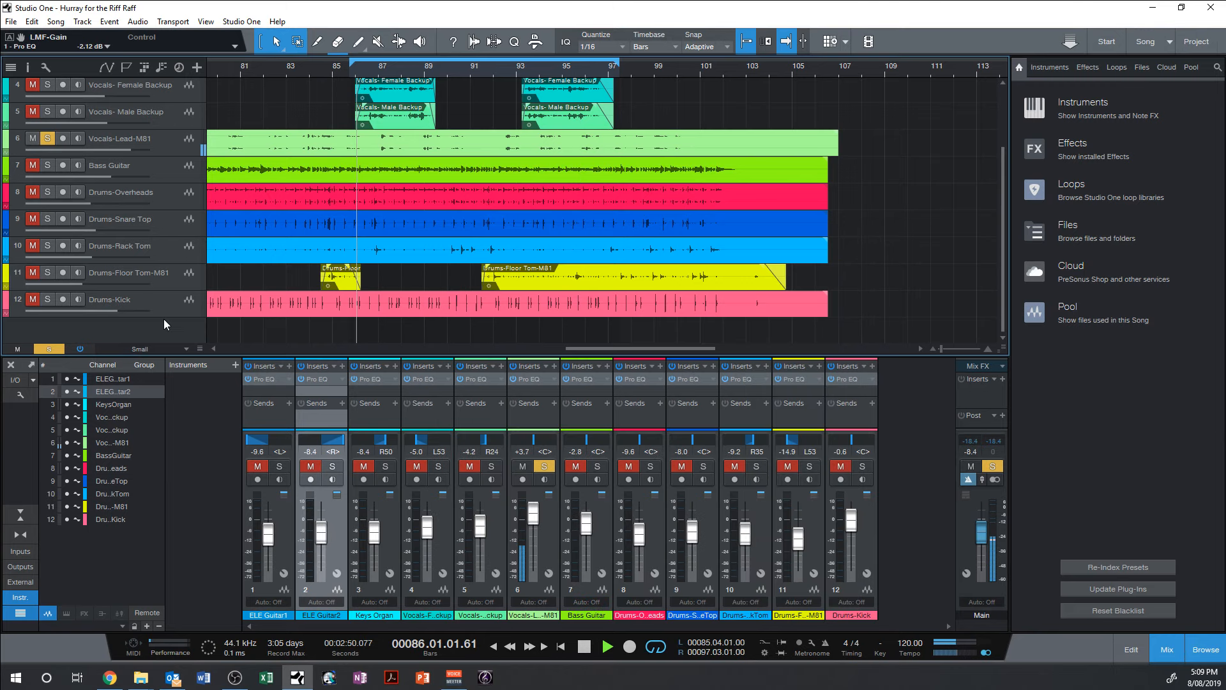
Step: Clear the lead vocal solo, raise Vocals-Lead-M81 to +4.7 dB in the full mix, and stop playback
{"action": "left_click", "coordinate": [55, 347]}
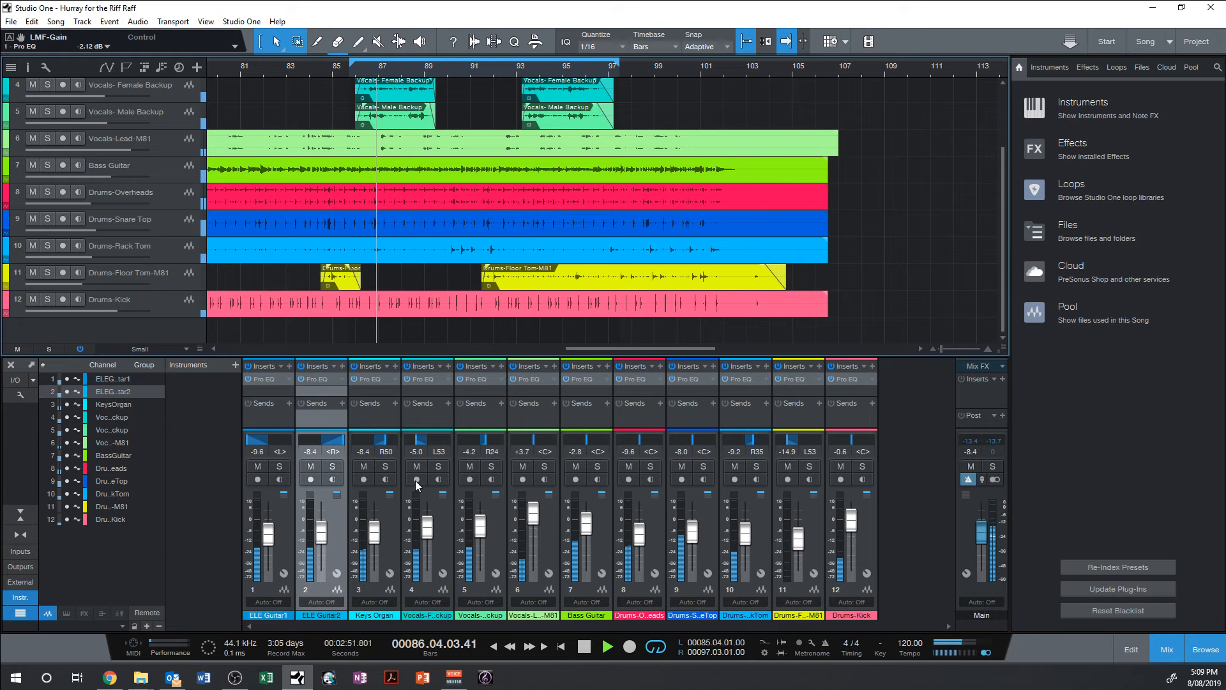
{"action": "left_click_drag", "start_coordinate": [533, 516], "coordinate": [535, 514]}
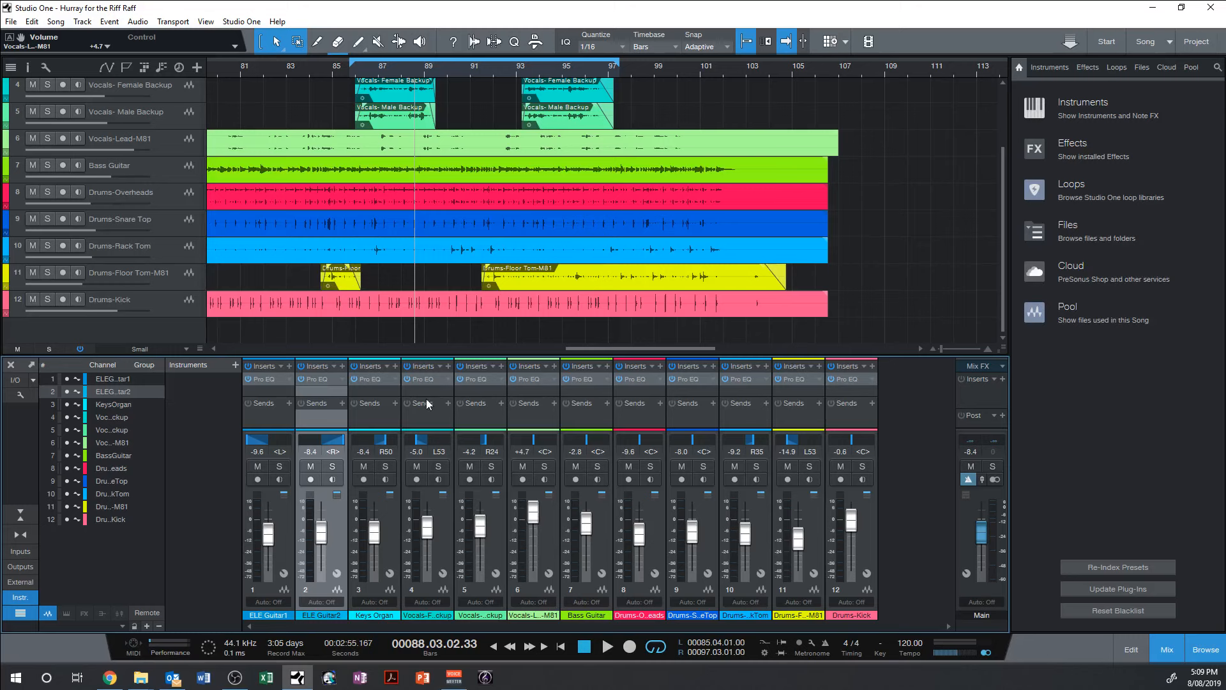
Step: Open the file commands for the song
{"action": "left_click", "coordinate": [12, 21]}
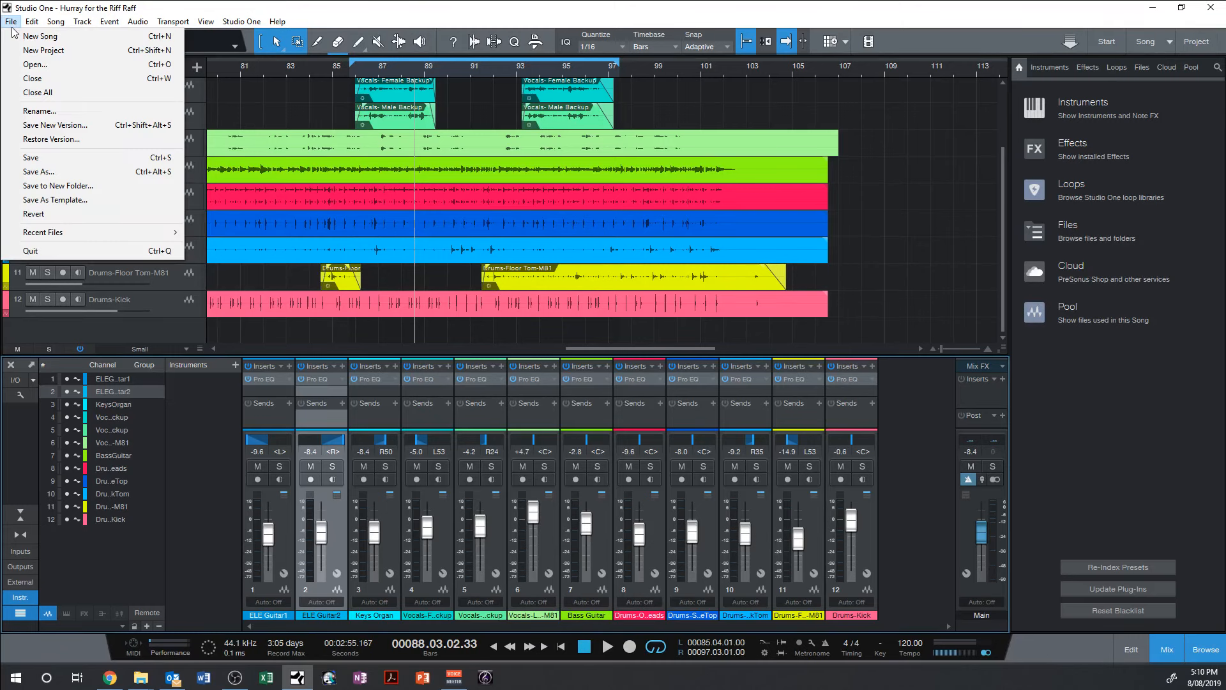